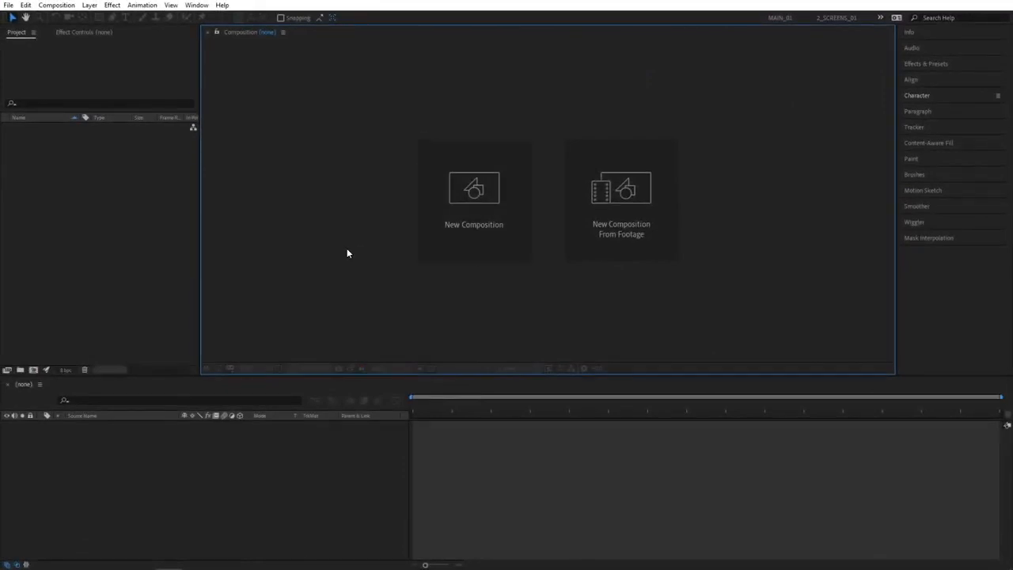
# - Create two compositions named Render and Line
pyautogui.click(476, 223)
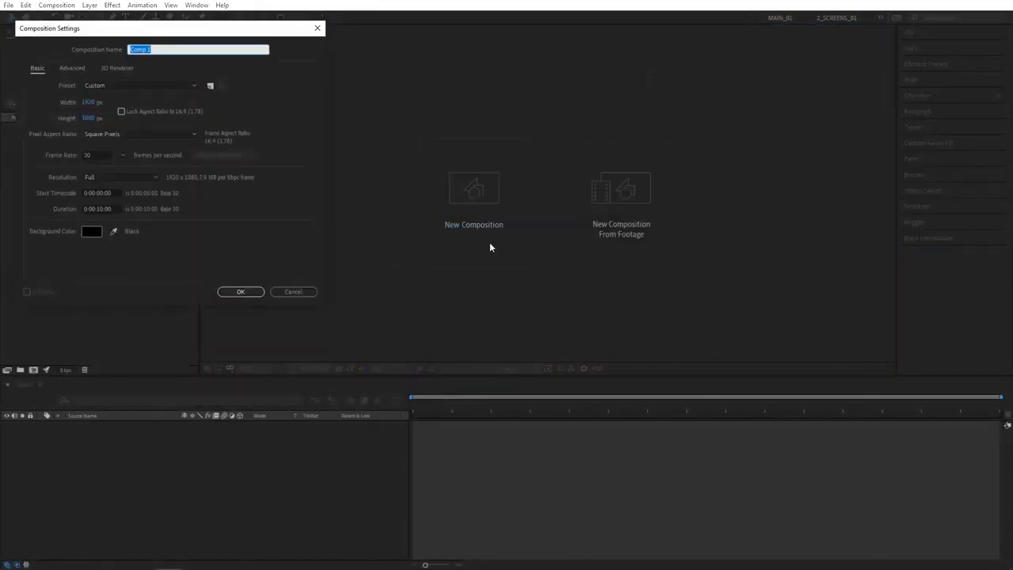
pyautogui.write('Render')
pyautogui.press('Return')
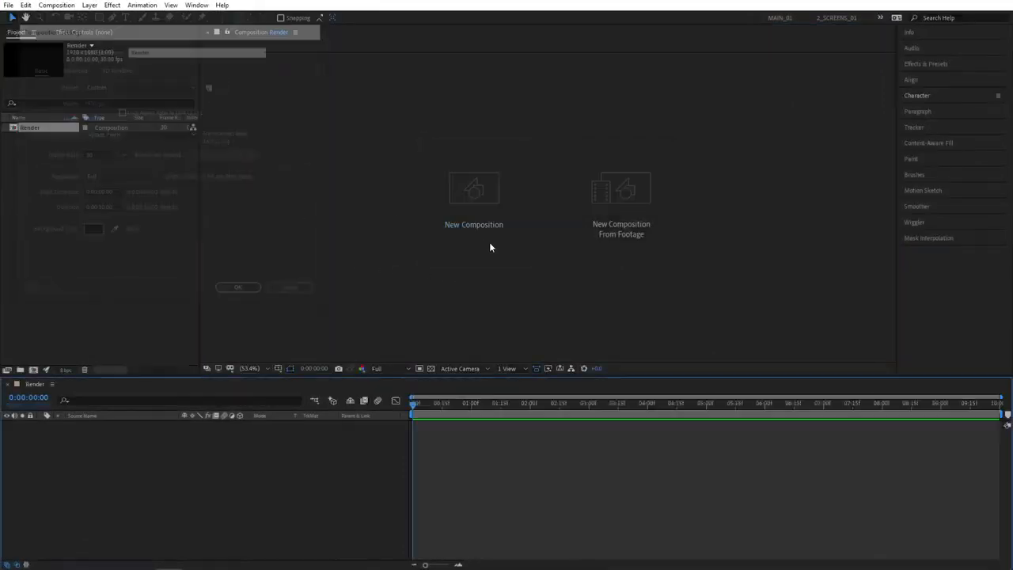
pyautogui.click(33, 370)
pyautogui.write('Line')
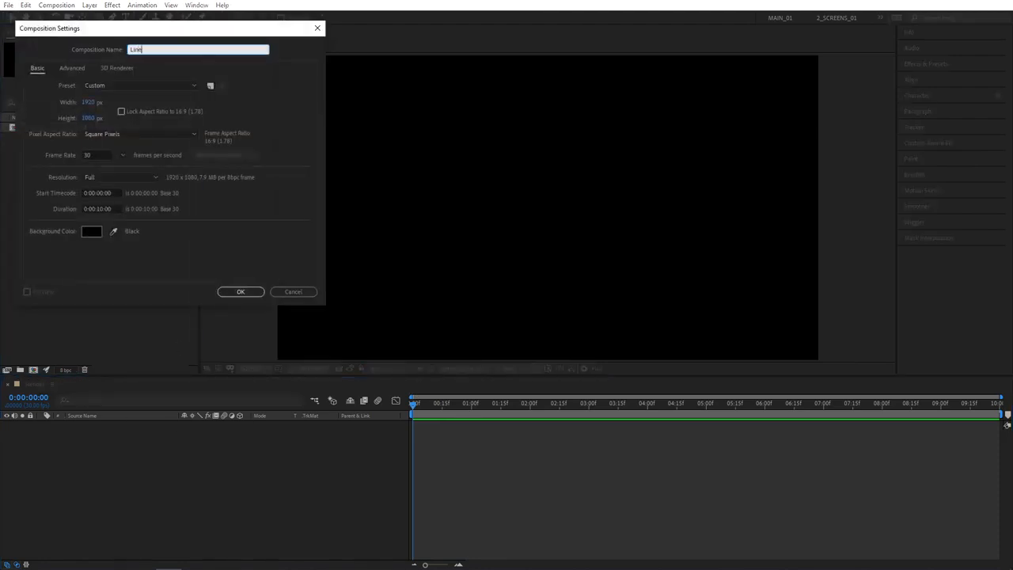
pyautogui.press('Return')
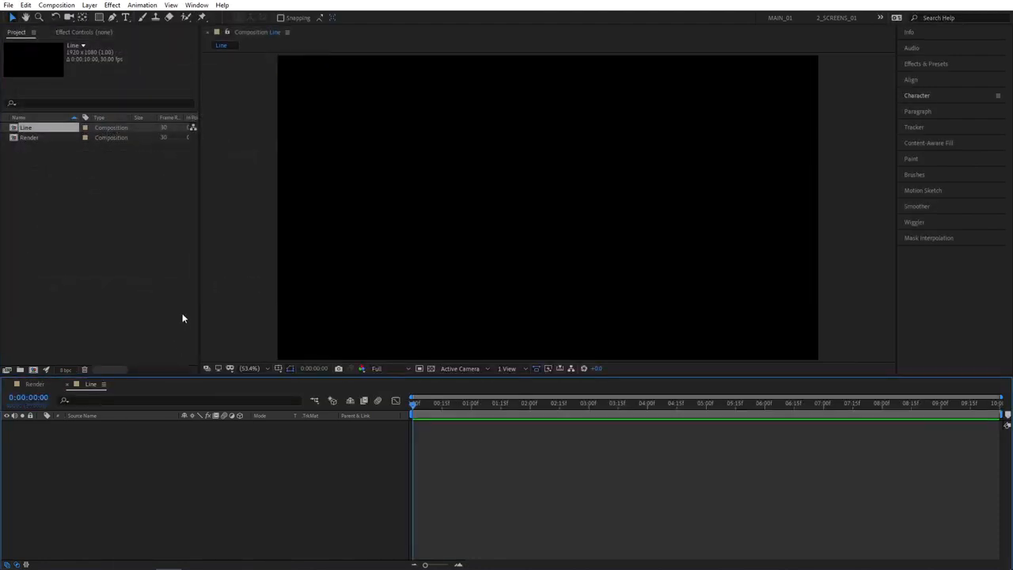
# - Draw a straight horizontal white line with the Pen tool and centre it horizontally and vertically in the Line composition
pyautogui.click(111, 16)
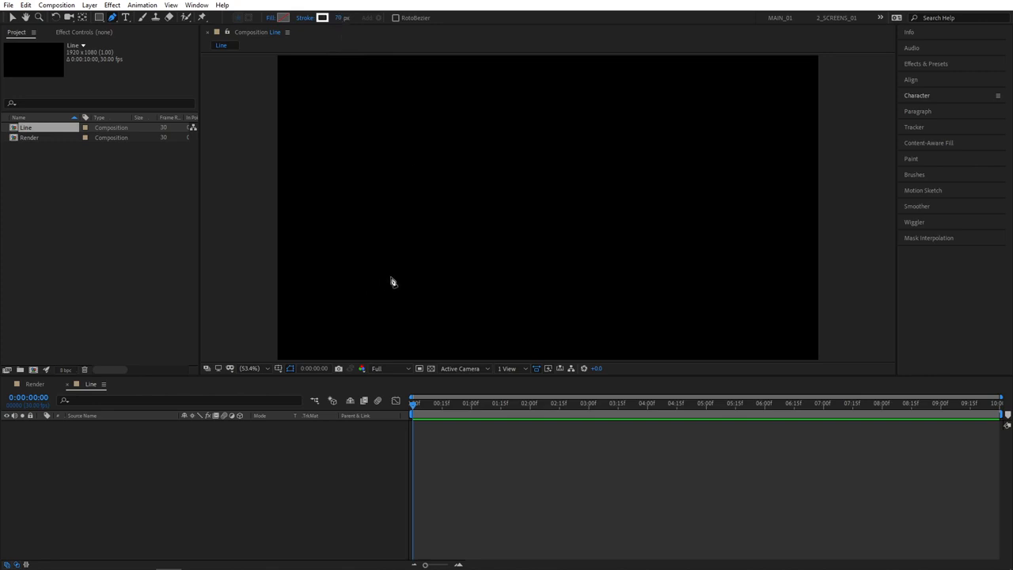
pyautogui.click(383, 216)
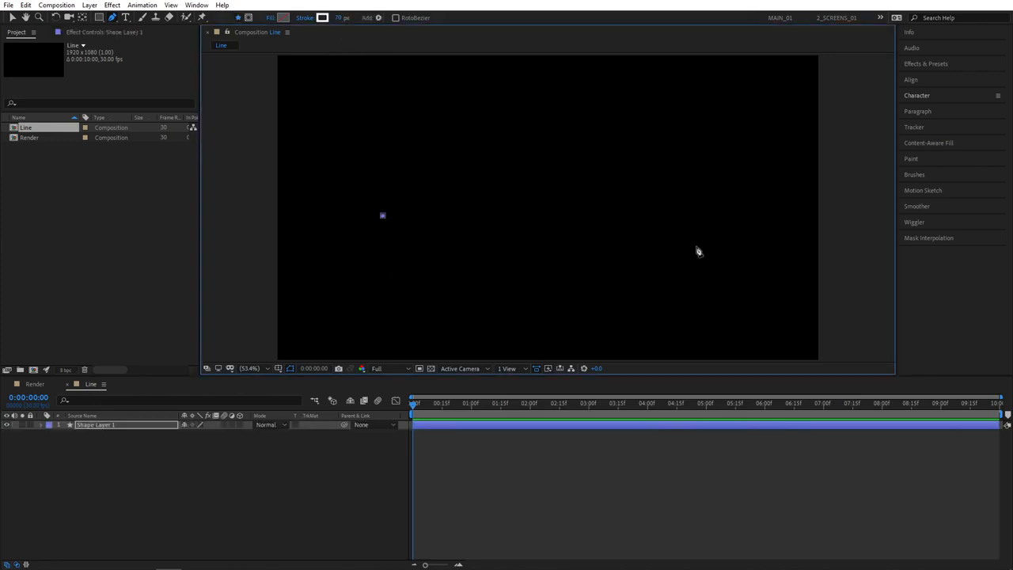
pyautogui.click(672, 216)
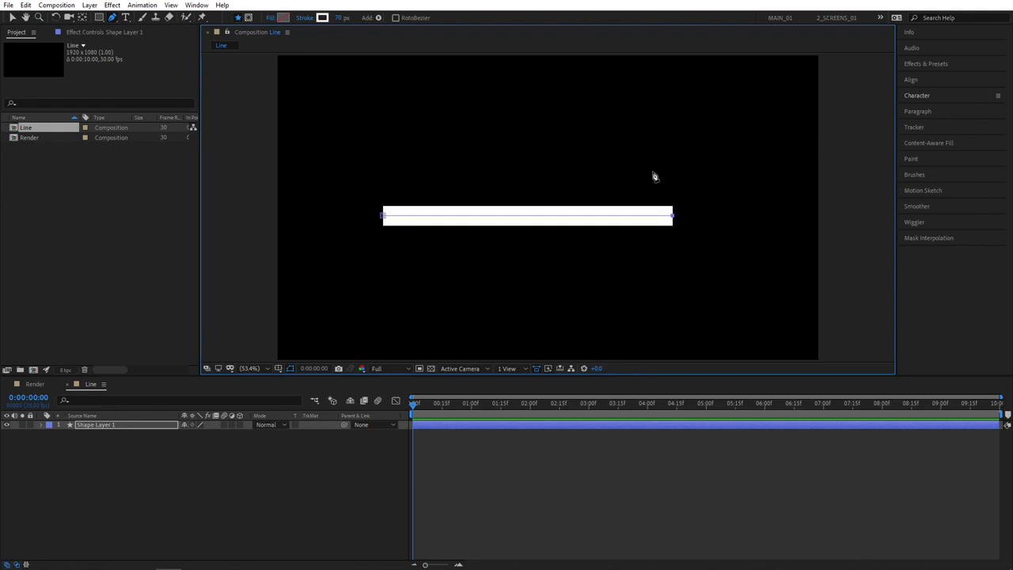
pyautogui.click(920, 83)
pyautogui.click(926, 106)
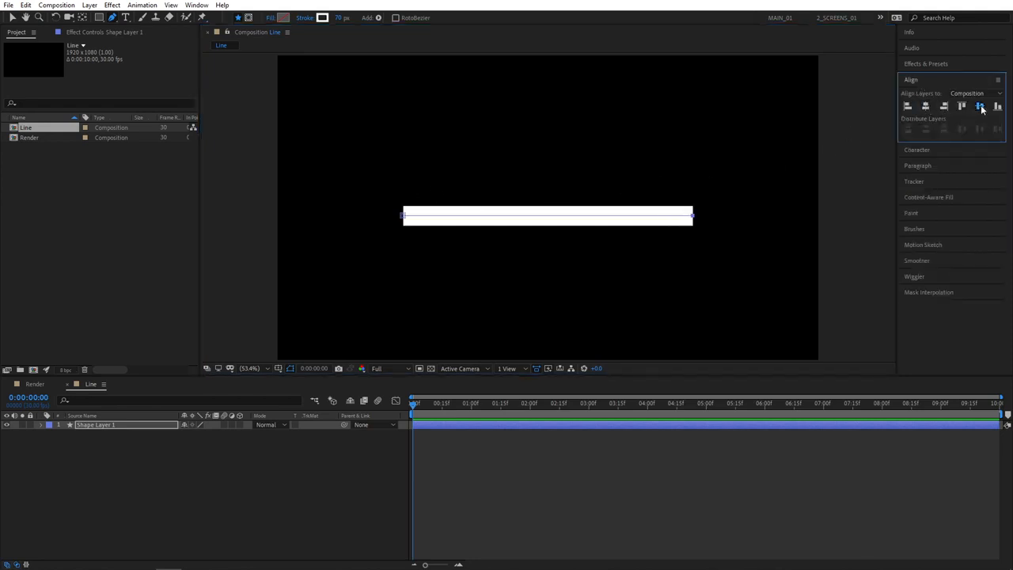
pyautogui.click(980, 106)
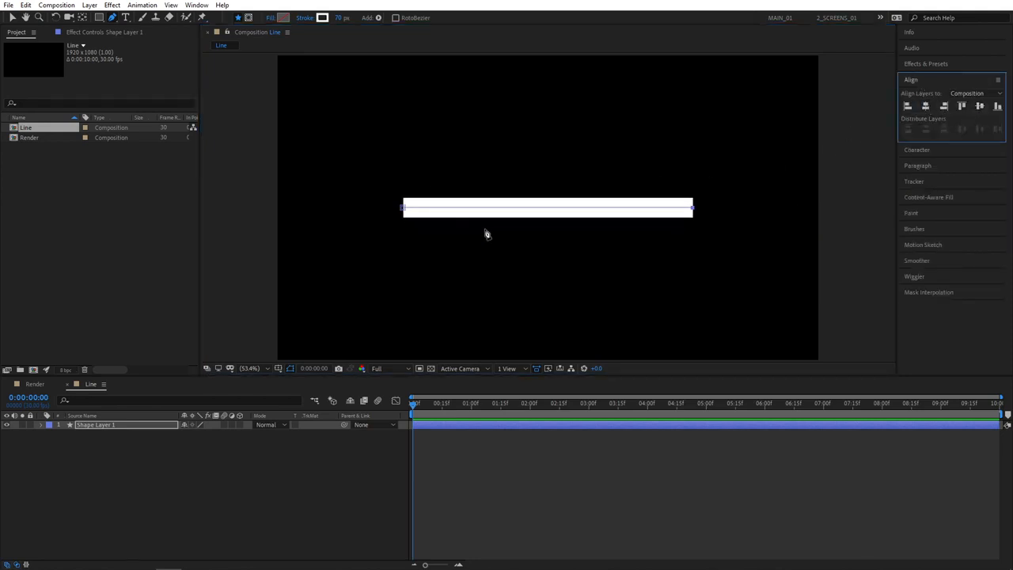
# - Rename the shape layer as Line
pyautogui.click(97, 426)
pyautogui.press('Return')
pyautogui.write('Line')
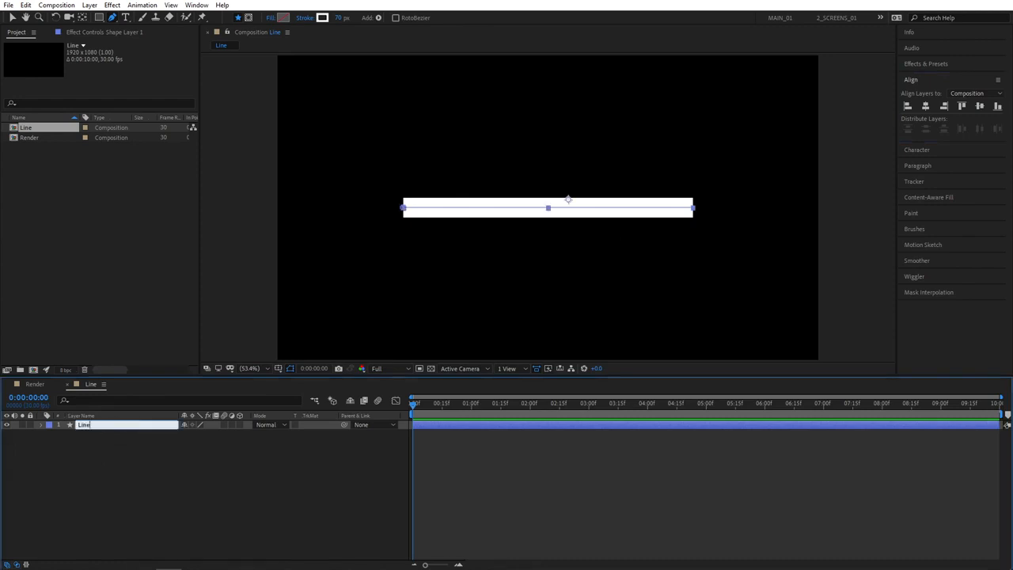
pyautogui.press('Return')
# - Set the line cap of the Line layer's Stroke 1 to Round Cap
pyautogui.click(42, 425)
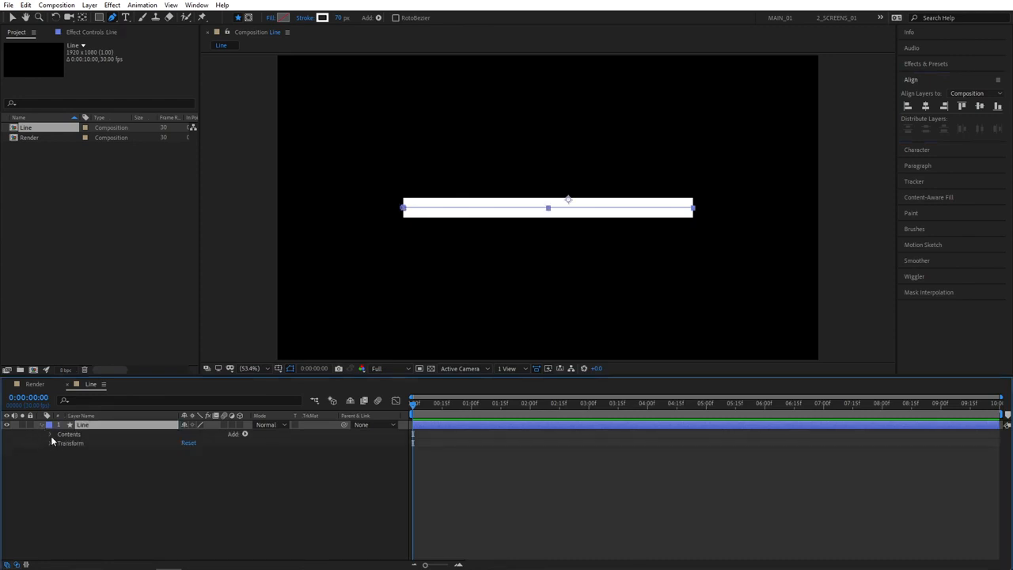
pyautogui.click(51, 434)
pyautogui.click(57, 443)
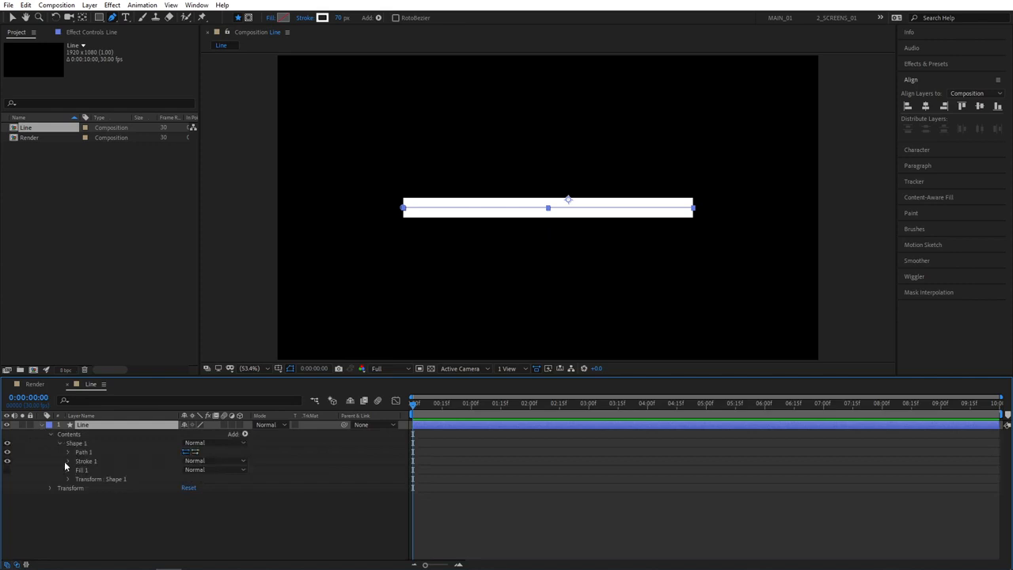
pyautogui.click(68, 461)
pyautogui.click(214, 505)
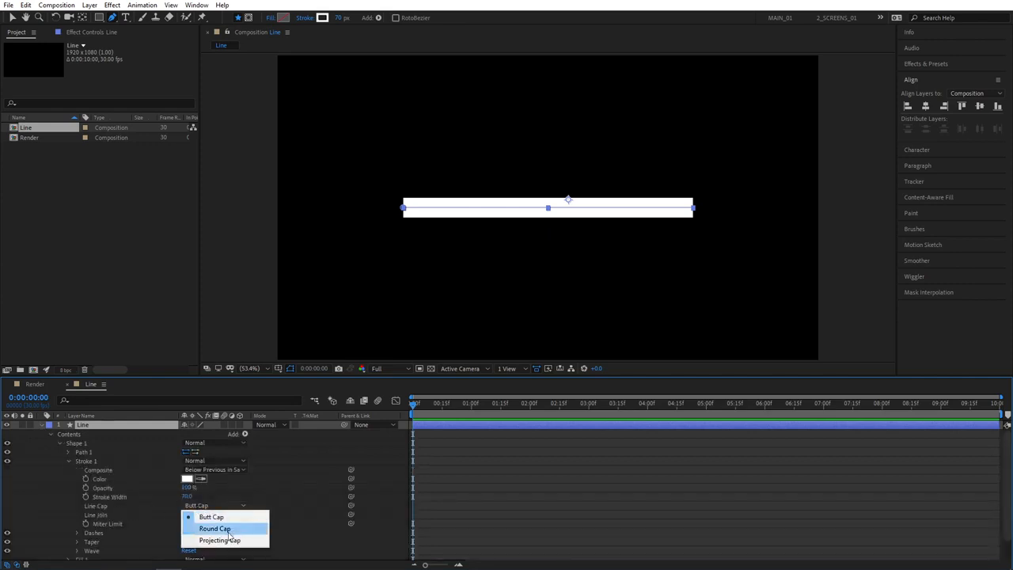
pyautogui.click(215, 527)
pyautogui.click(295, 487)
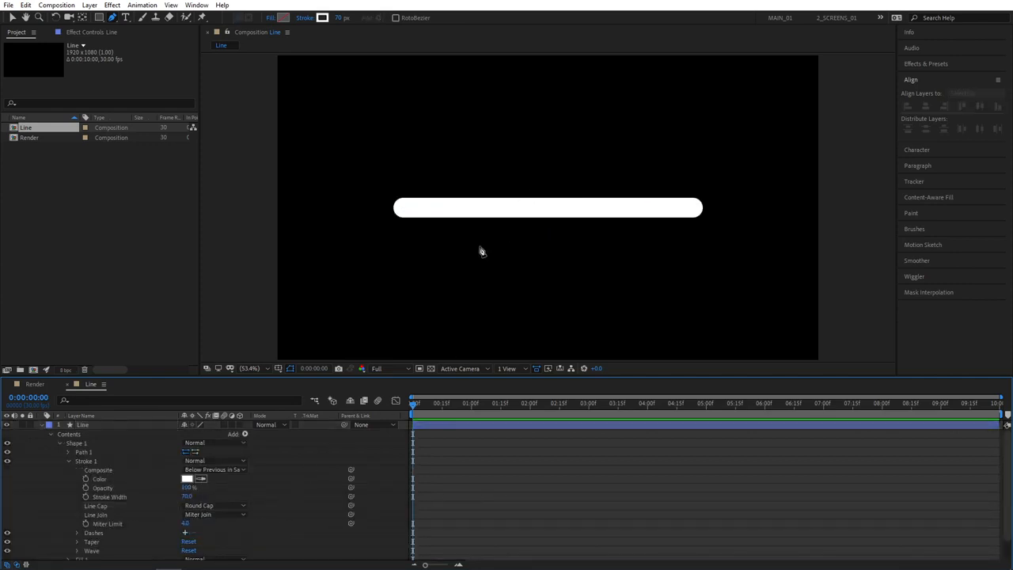
pyautogui.click(42, 426)
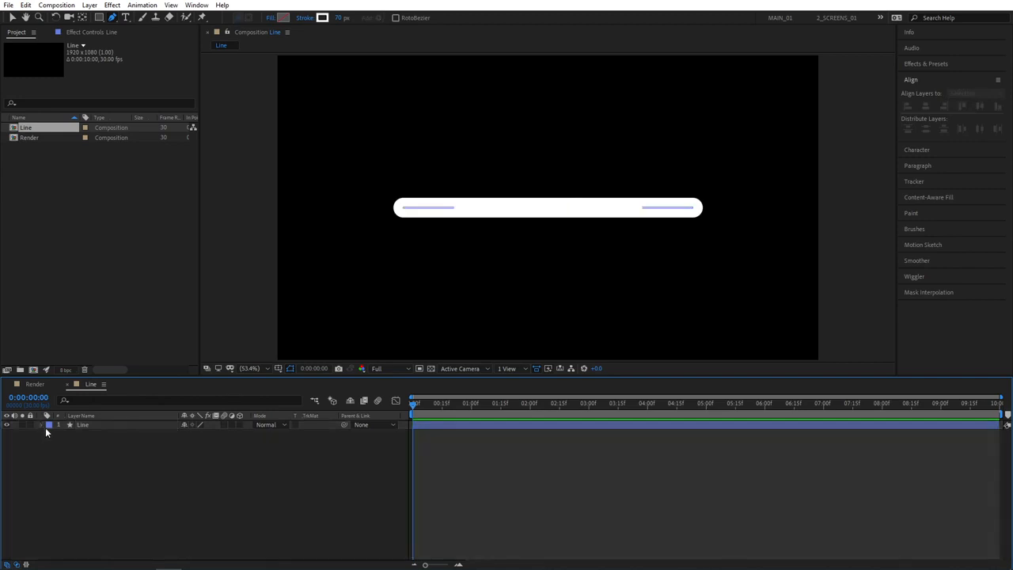
# - Place the Line composition as a layer in the Render composition and hide it
pyautogui.click(33, 385)
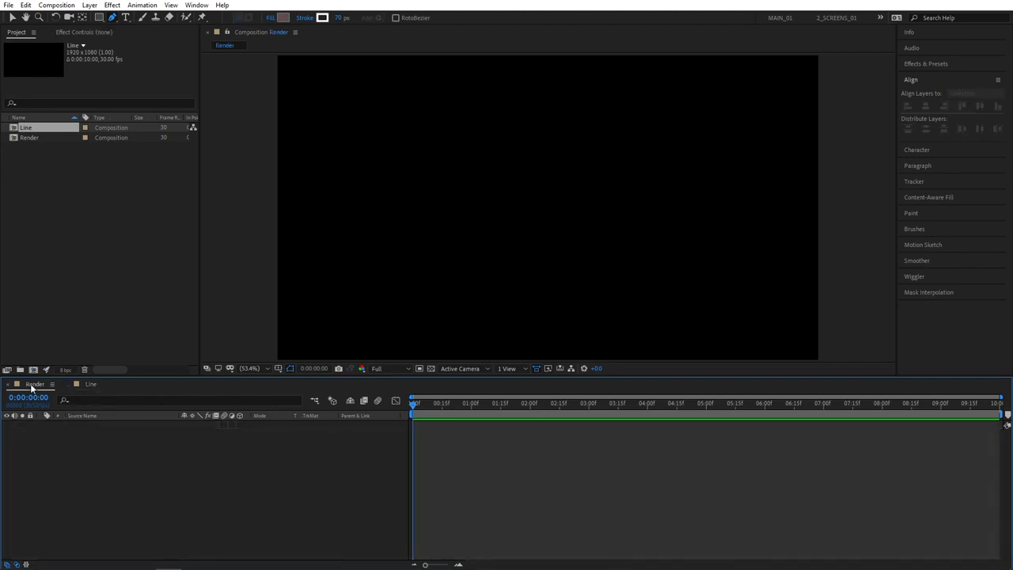
pyautogui.moveTo(26, 127); pyautogui.dragTo(57, 475)
pyautogui.click(57, 474)
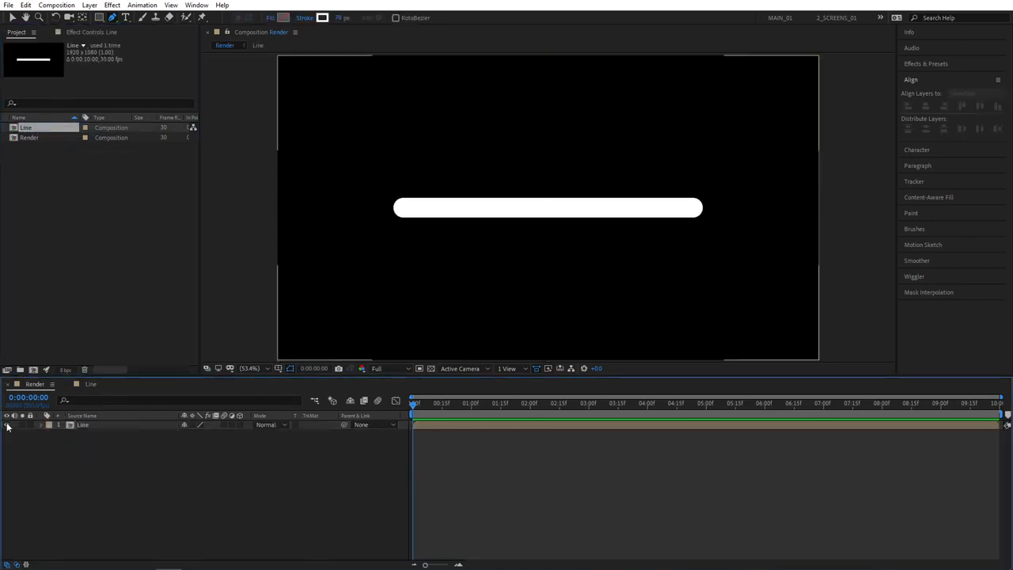
pyautogui.click(10, 427)
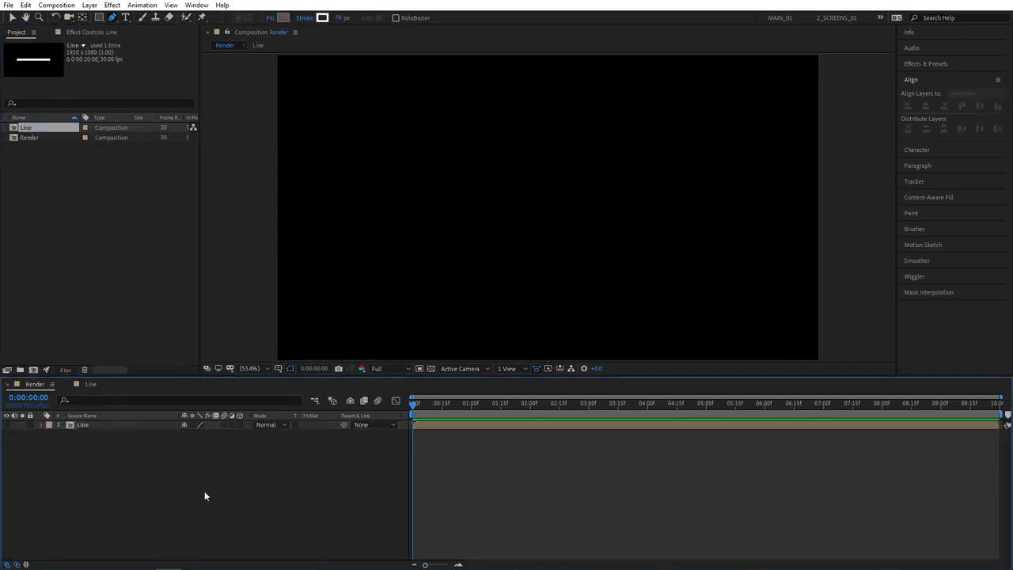
# - Add a black 1920 x 1080 px solid named Particles to the Render composition
pyautogui.rightClick(111, 461)
pyautogui.moveTo(156, 348)
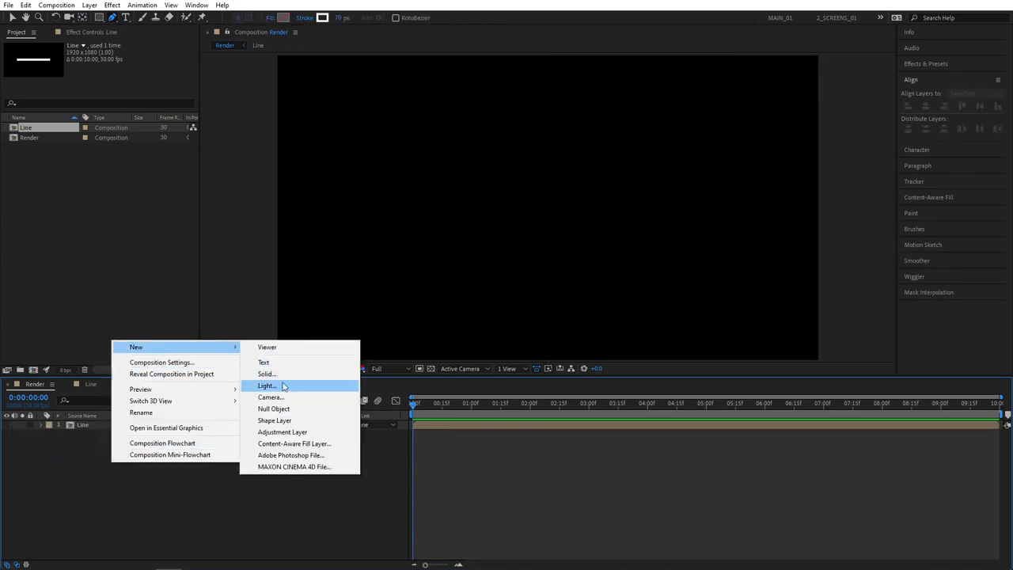
pyautogui.click(266, 373)
pyautogui.write('Particles')
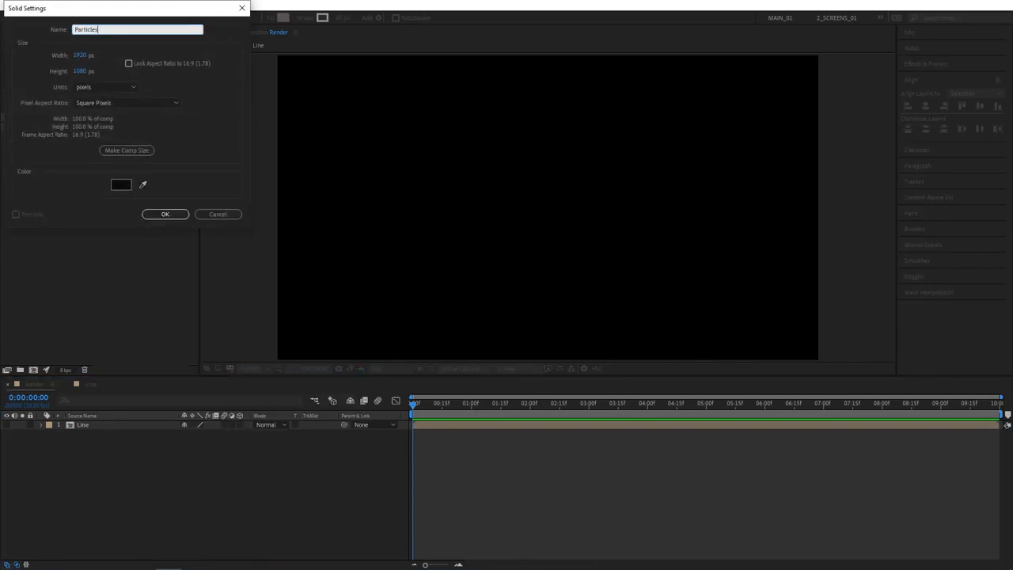
pyautogui.press('Return')
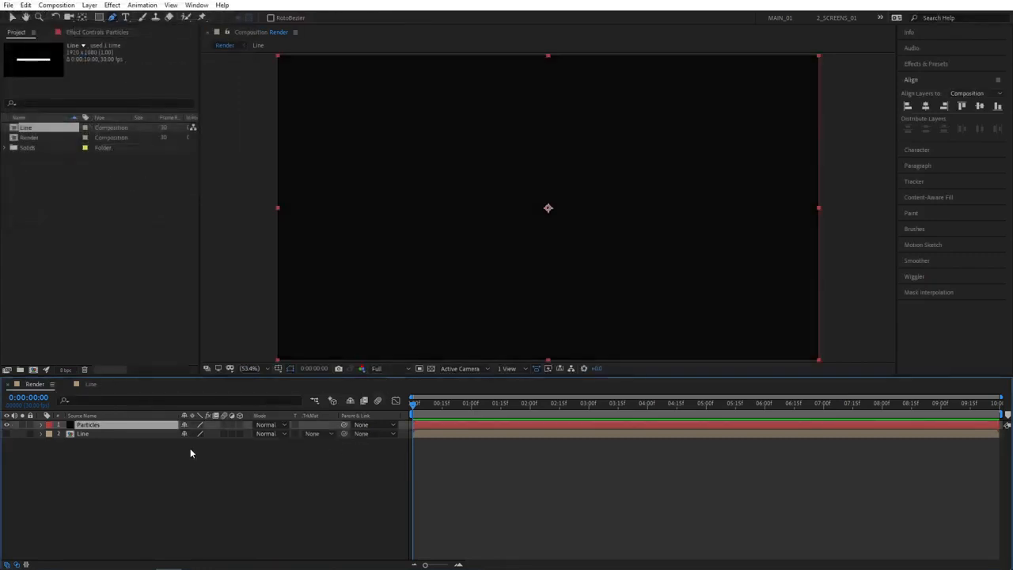
# - Find the CC Particle World effect and apply it to the Particles layer
pyautogui.click(925, 63)
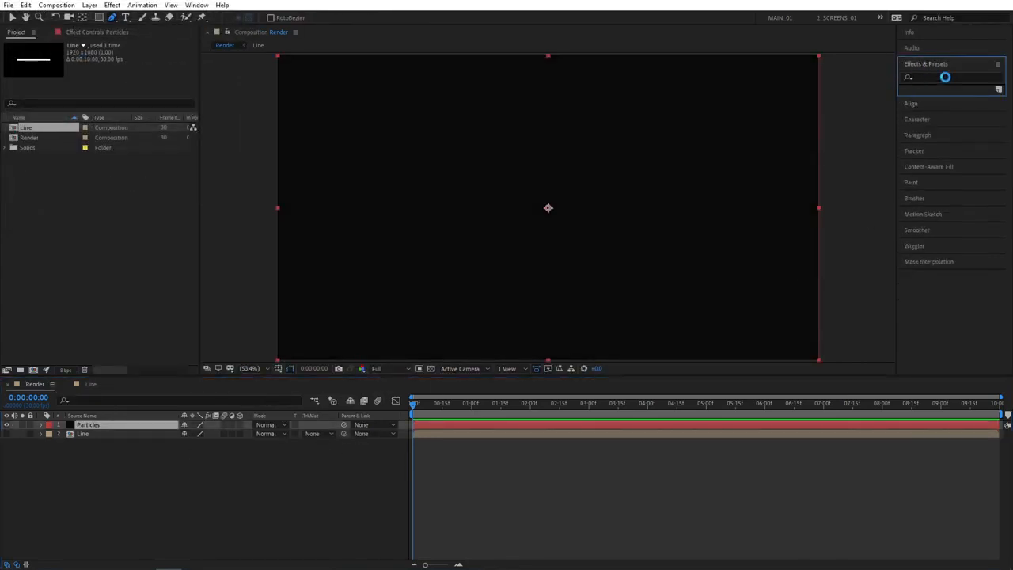
pyautogui.click(938, 77)
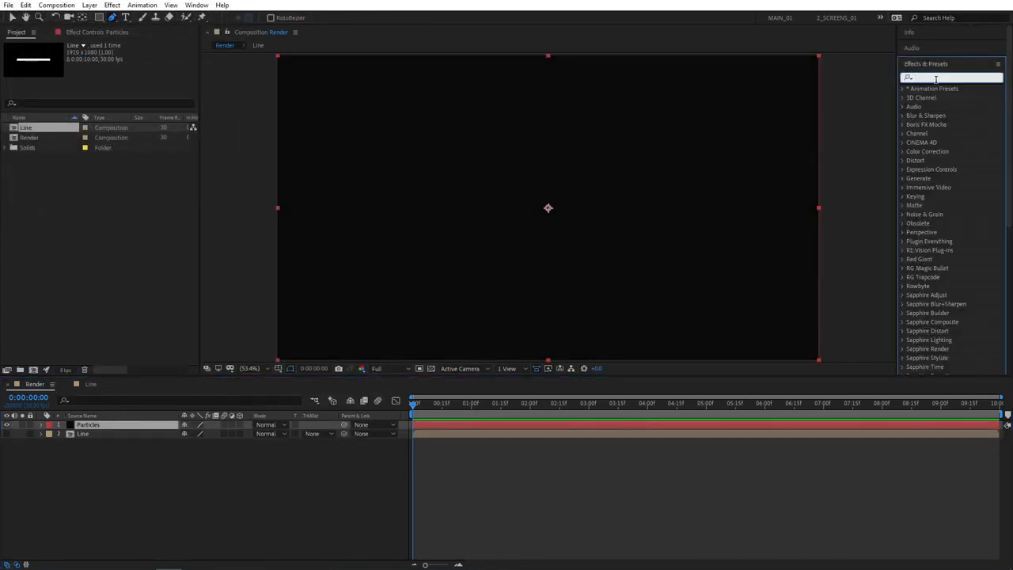
pyautogui.write('particles')
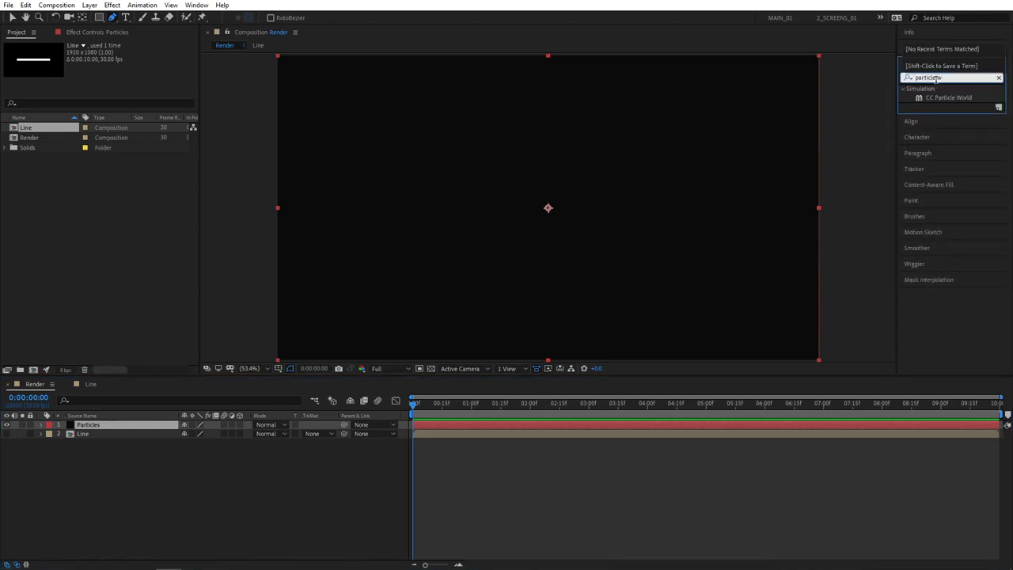
pyautogui.moveTo(952, 100); pyautogui.dragTo(95, 427)
pyautogui.press('v')
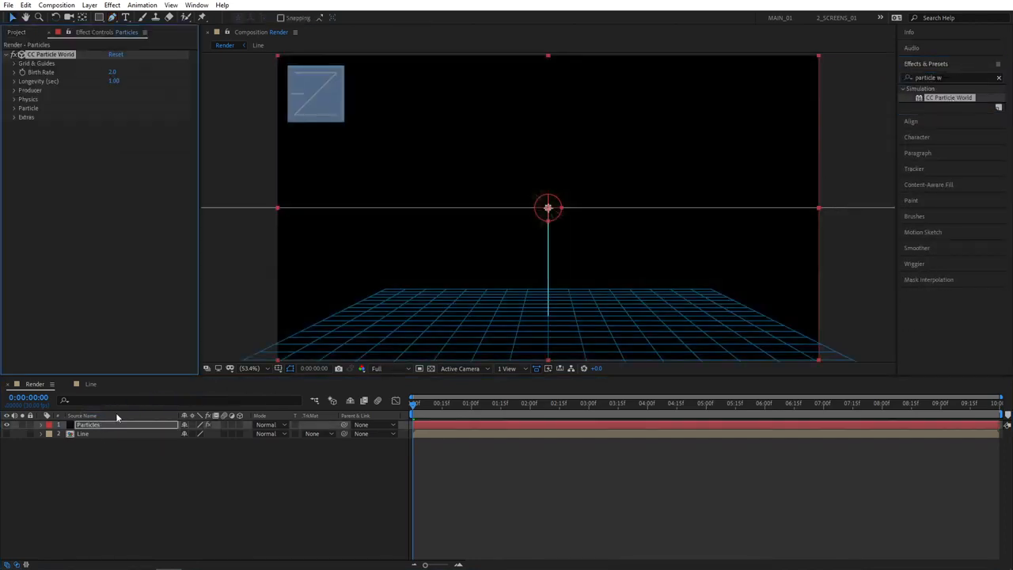
# - Set the Radius Y of the CC Particle World producer to 1
pyautogui.click(14, 91)
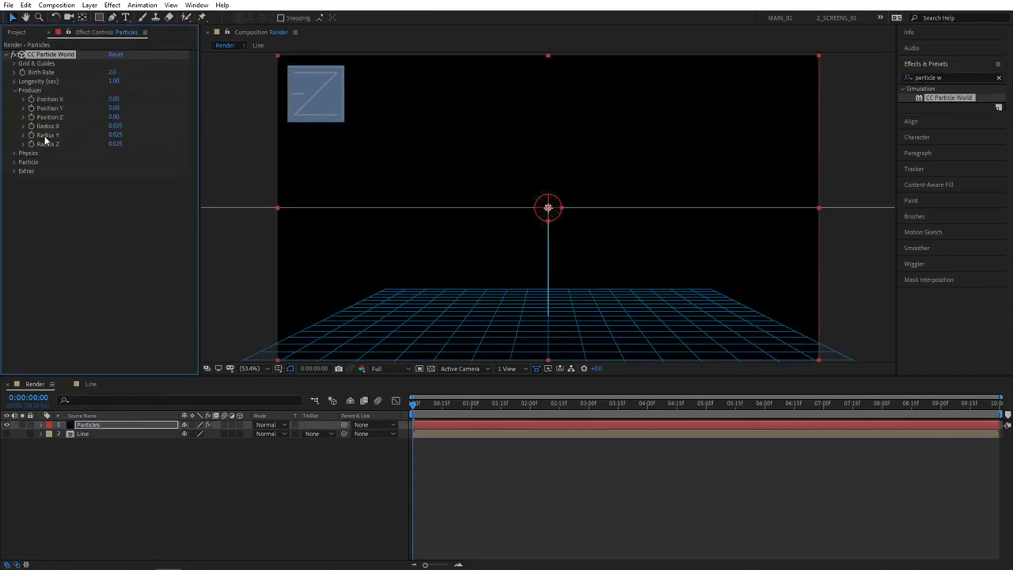
pyautogui.moveTo(114, 135); pyautogui.dragTo(147, 134)
pyautogui.click(119, 136)
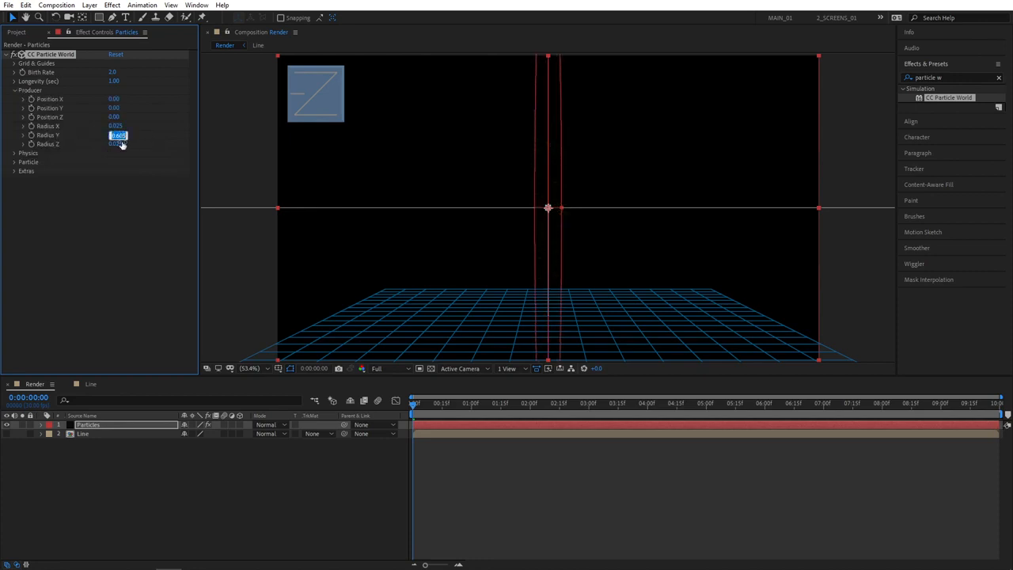
pyautogui.write('3')
pyautogui.press('Return')
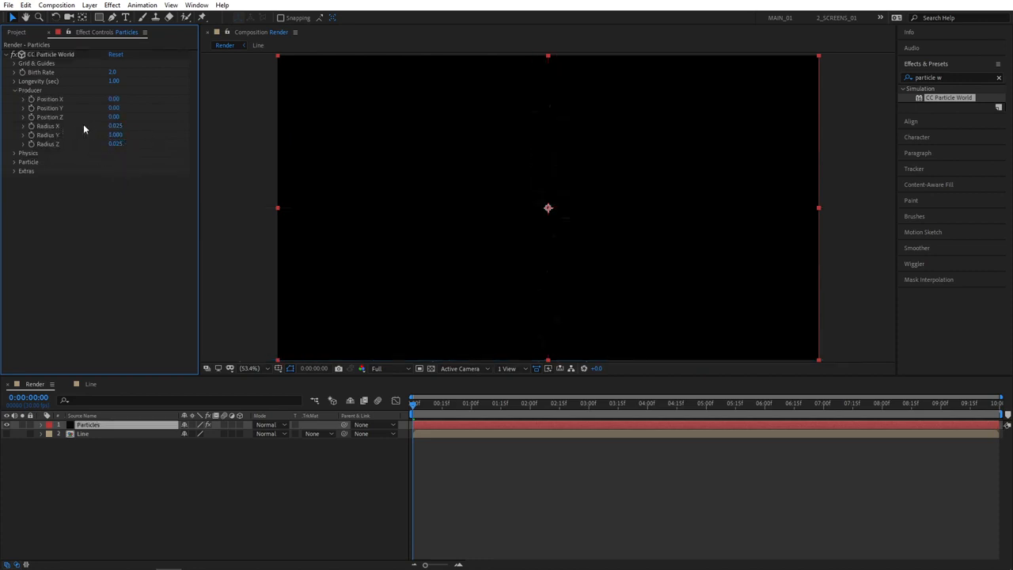
# - Set the producer's Radius X to 0 and Radius Z to 0.3, and move it beyond the frame's left edge to Position X -0.63
pyautogui.click(115, 126)
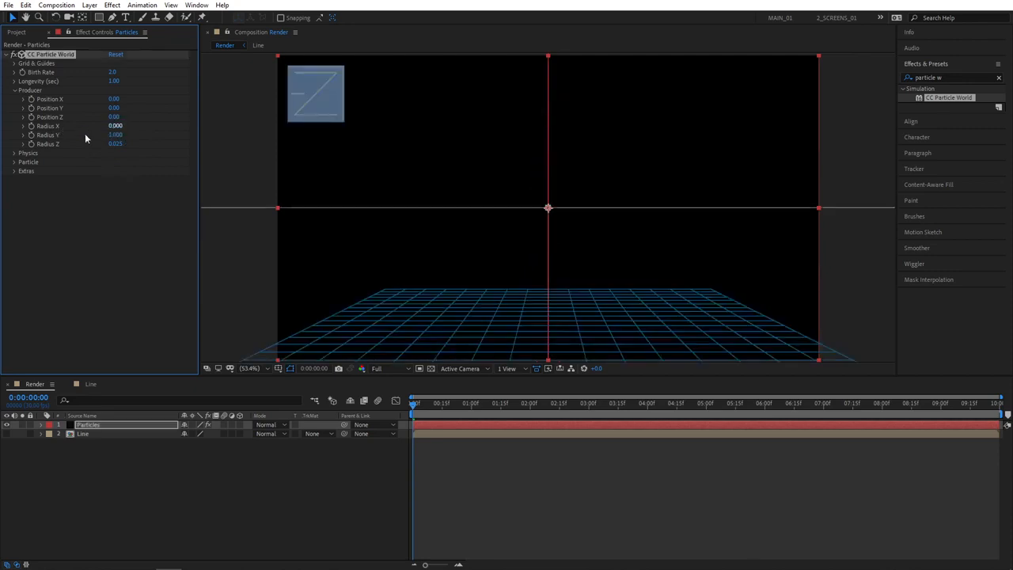
pyautogui.click(111, 144)
pyautogui.write('0.3')
pyautogui.press('Return')
pyautogui.moveTo(548, 208); pyautogui.dragTo(209, 217)
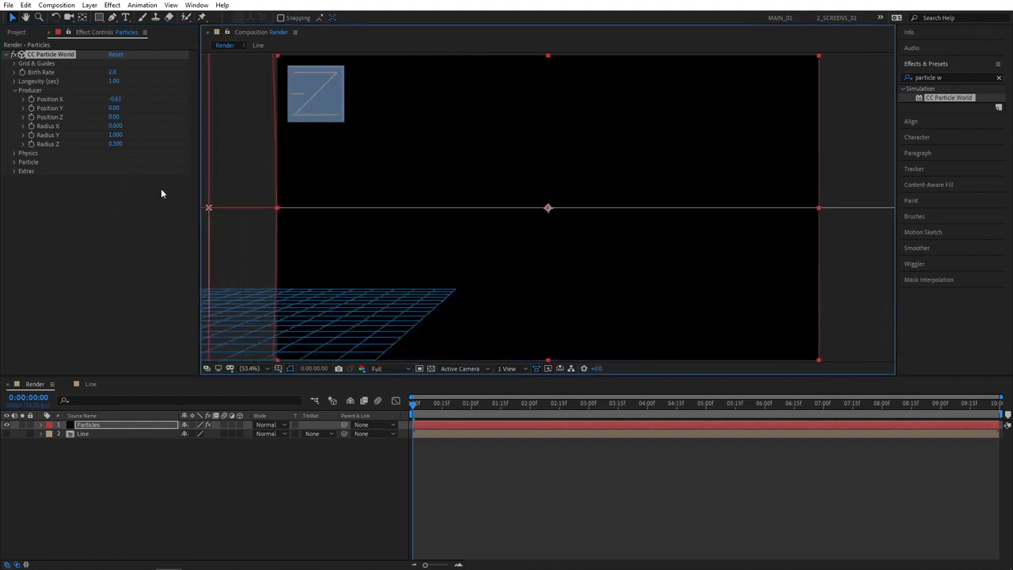
# - Set the particle type of CC Particle World to Textured Square
pyautogui.click(14, 162)
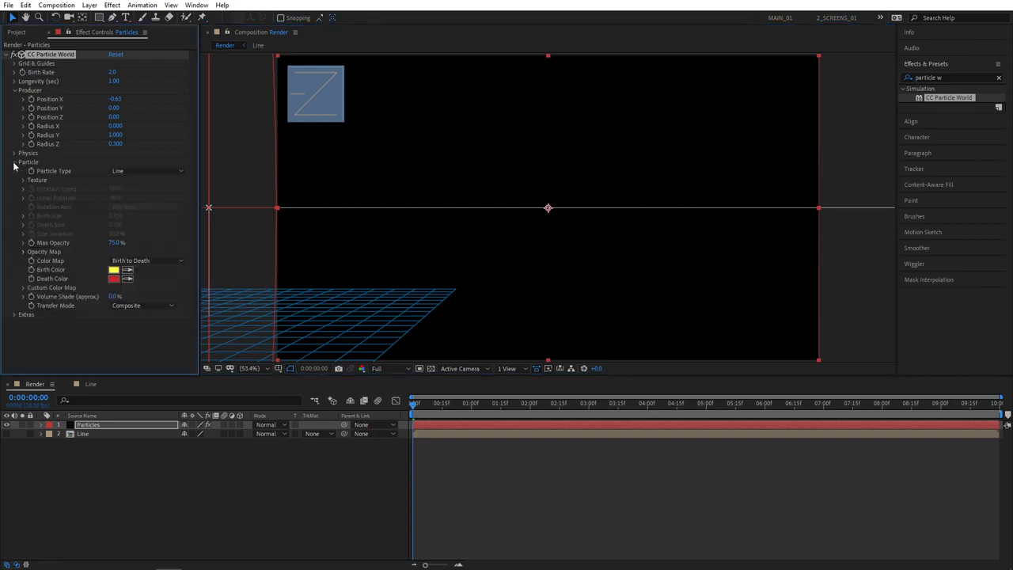
pyautogui.click(168, 171)
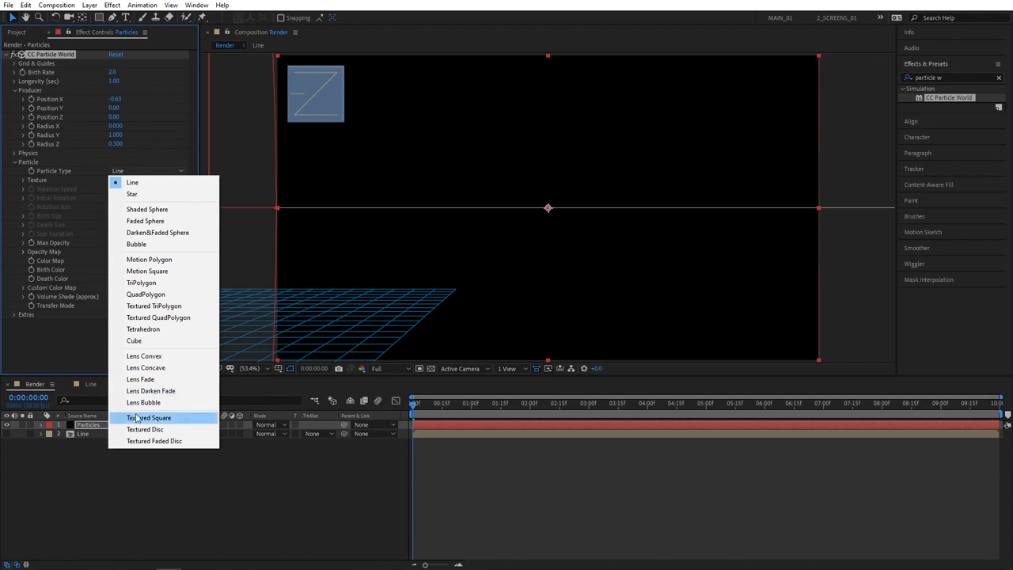
pyautogui.click(176, 420)
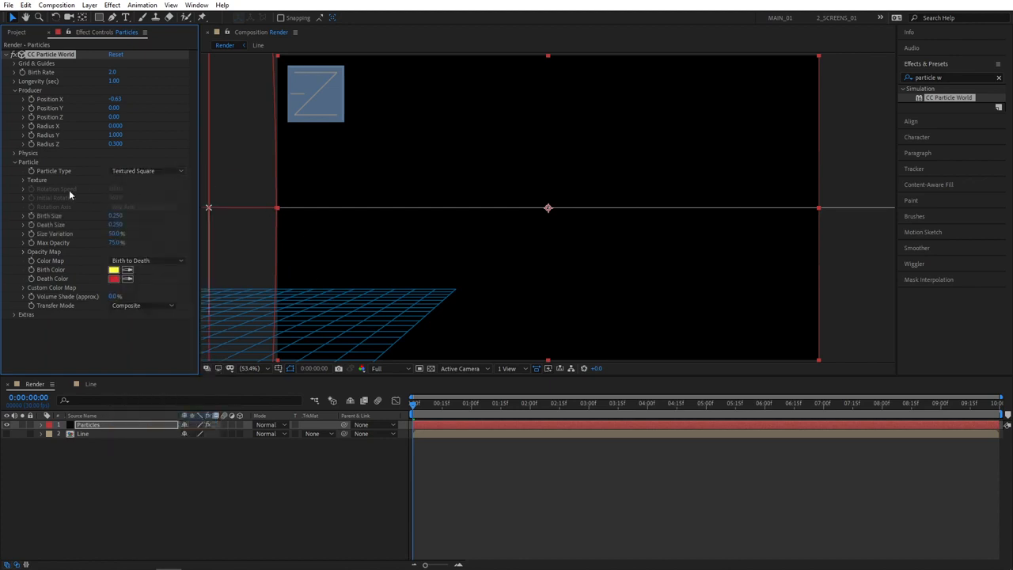
# - Use the Line layer as the particle texture, taking its Effects & Masks version as the source
pyautogui.click(24, 181)
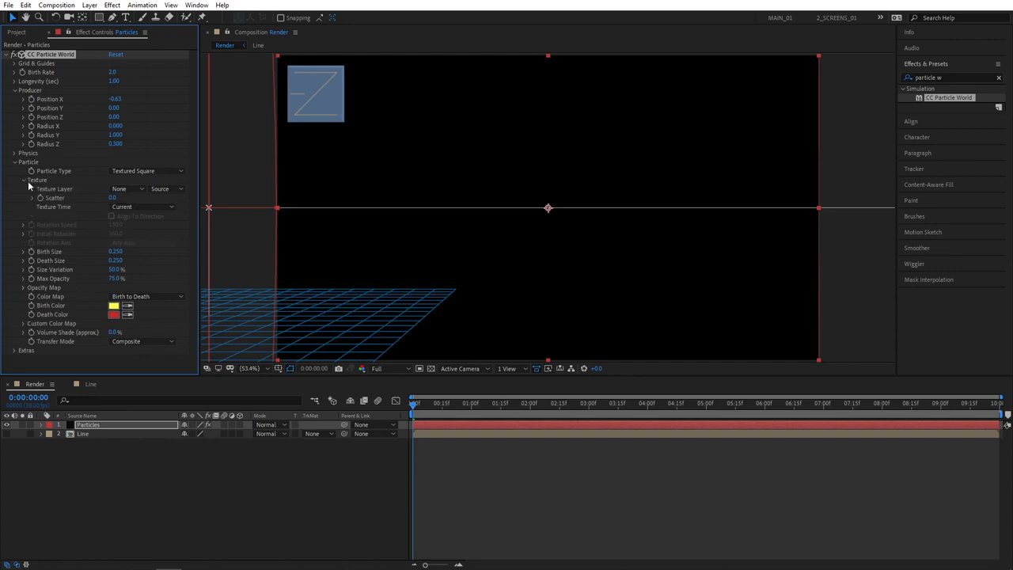
pyautogui.click(134, 189)
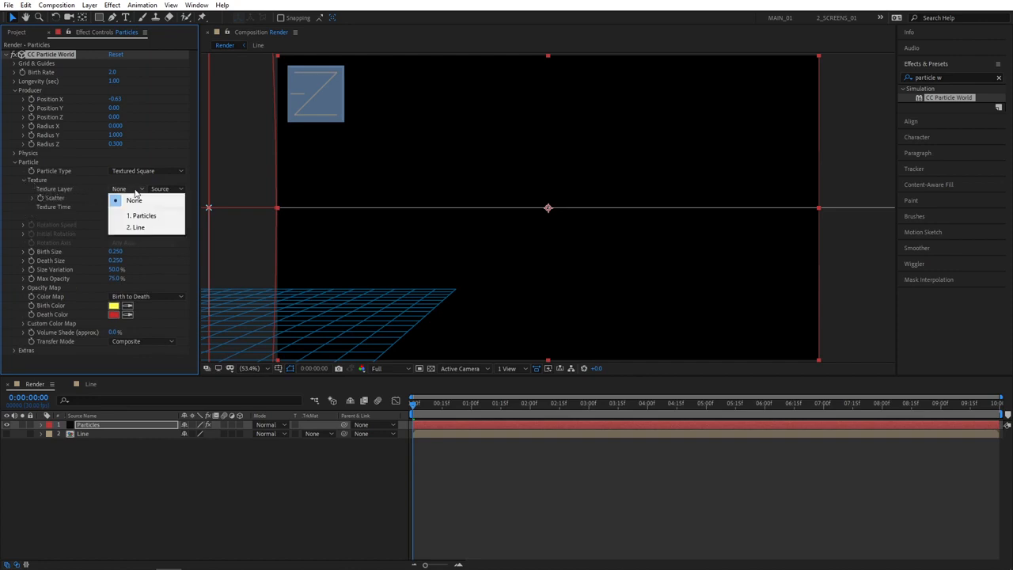
pyautogui.click(158, 230)
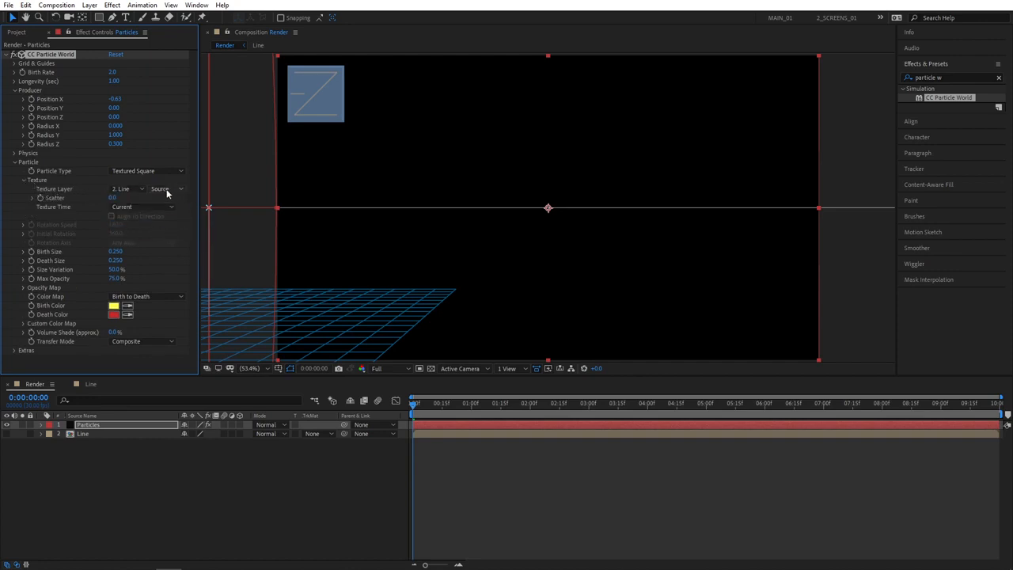
pyautogui.click(168, 189)
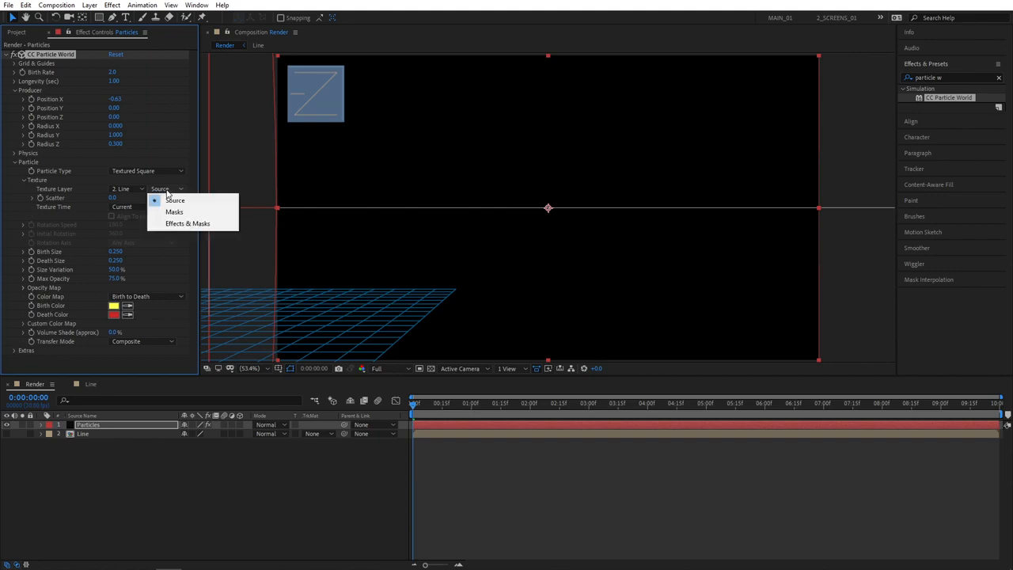
pyautogui.click(204, 223)
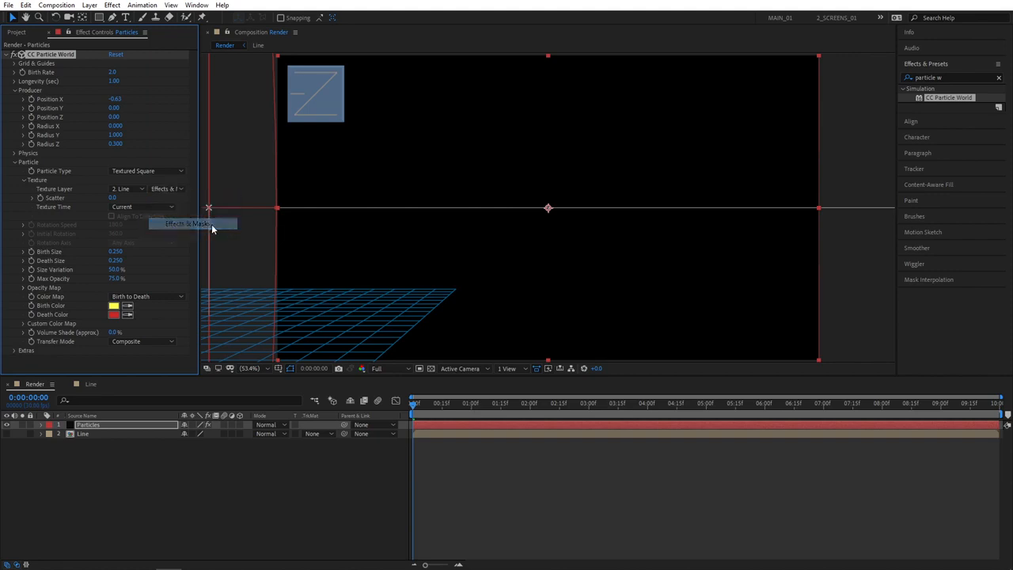
pyautogui.click(133, 482)
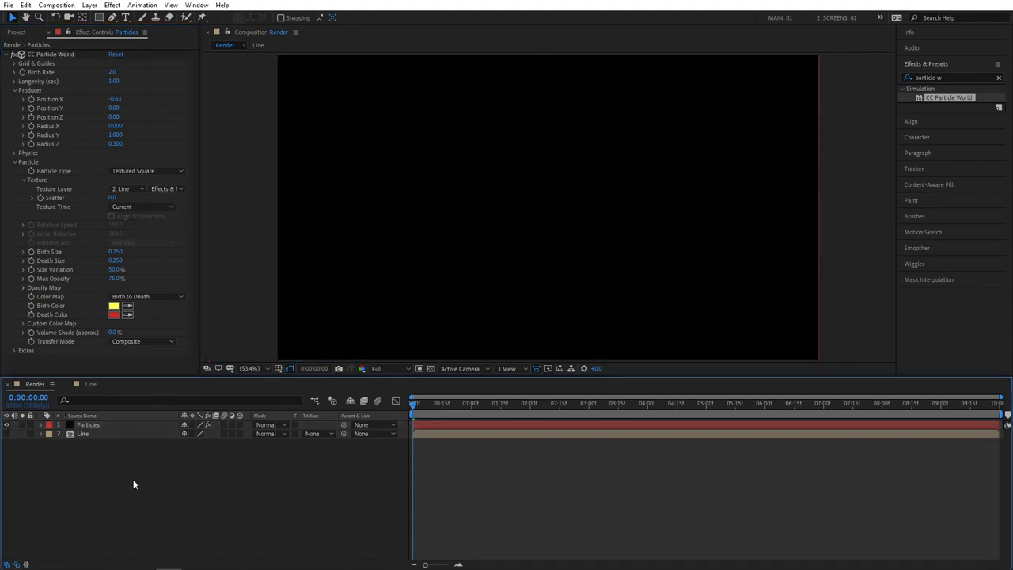
# - Set both the Birth Size and the Death Size of the particles to 2
pyautogui.click(115, 252)
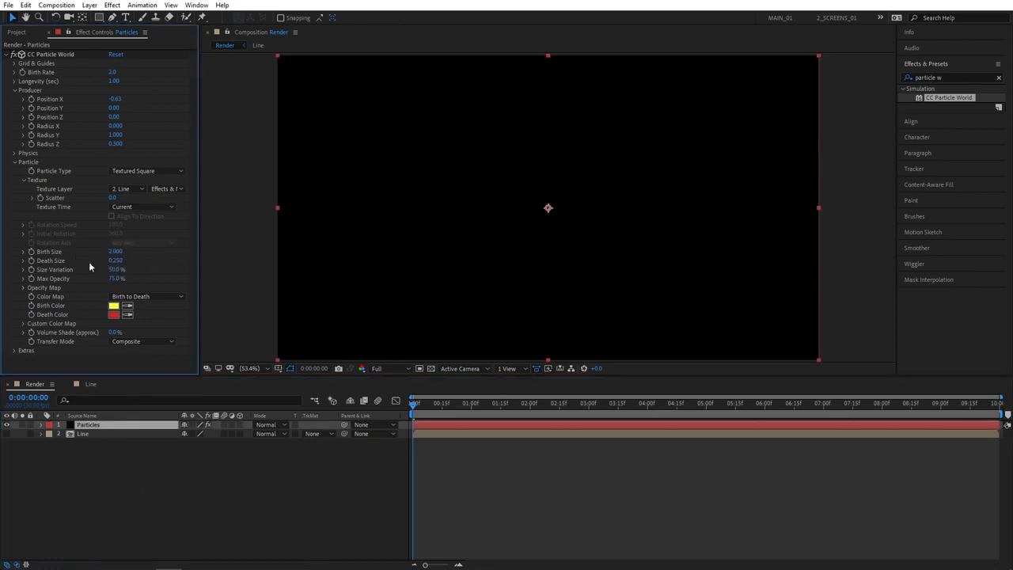
pyautogui.click(115, 260)
pyautogui.write('2')
pyautogui.press('Return')
# - Raise the particles' Max Opacity to 100% and their Size Variation to 100%
pyautogui.click(115, 278)
pyautogui.write('100')
pyautogui.press('Return')
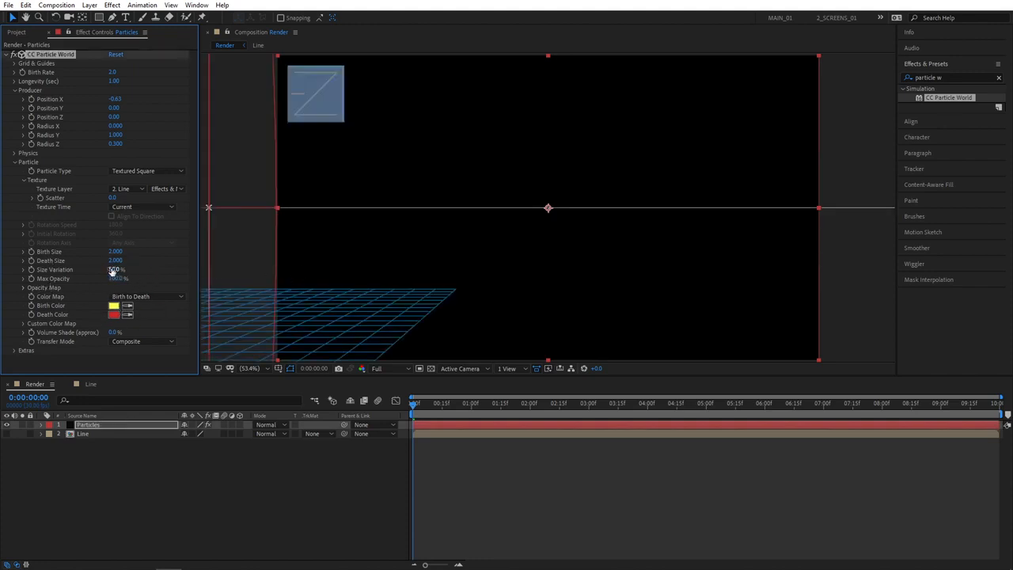
pyautogui.moveTo(116, 269); pyautogui.dragTo(325, 263)
pyautogui.click(295, 498)
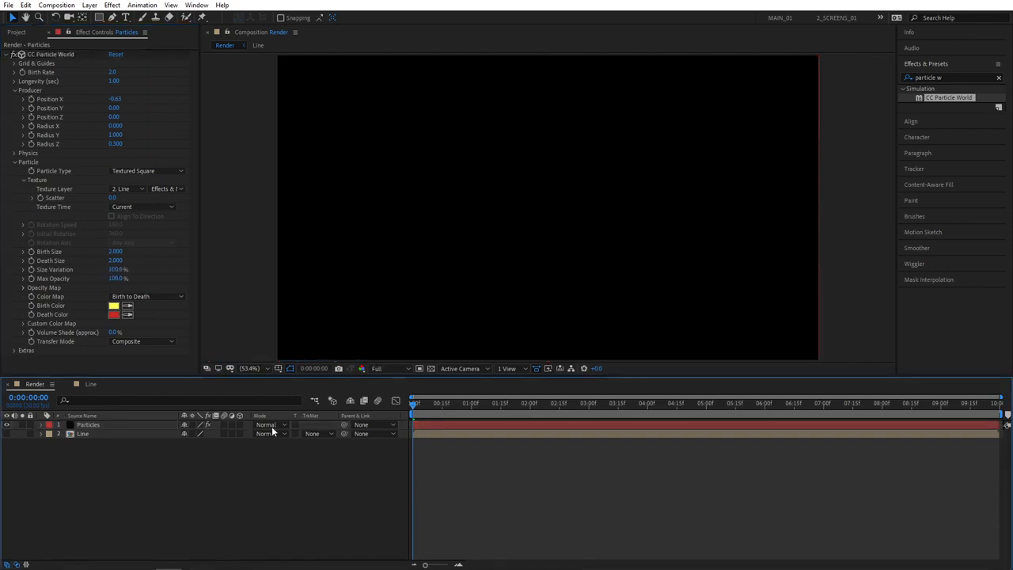
# - With the current time at 0:00:01:00, set the physics animation of CC Particle World to Direction Axis
pyautogui.moveTo(413, 402); pyautogui.dragTo(476, 402)
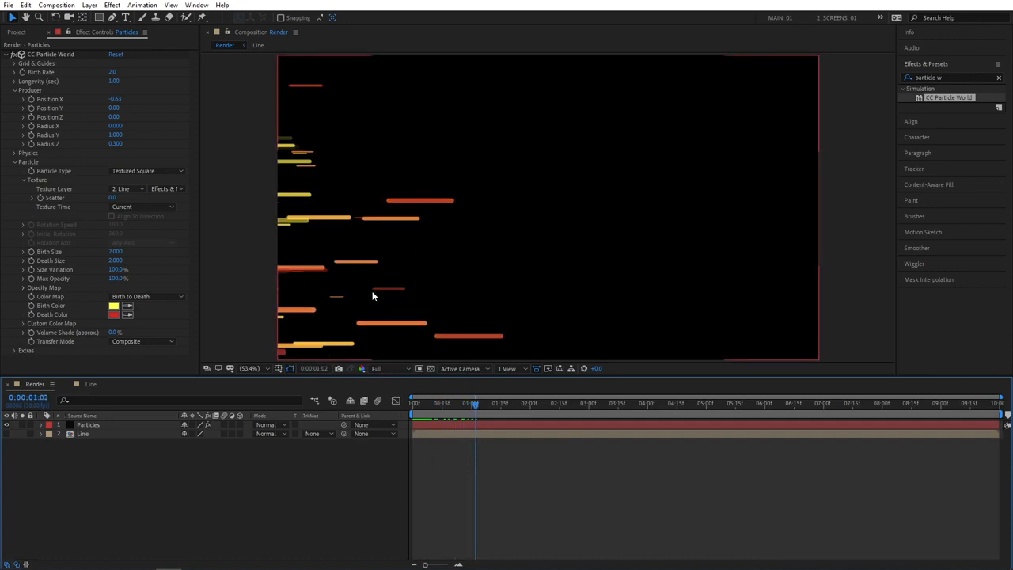
pyautogui.click(471, 403)
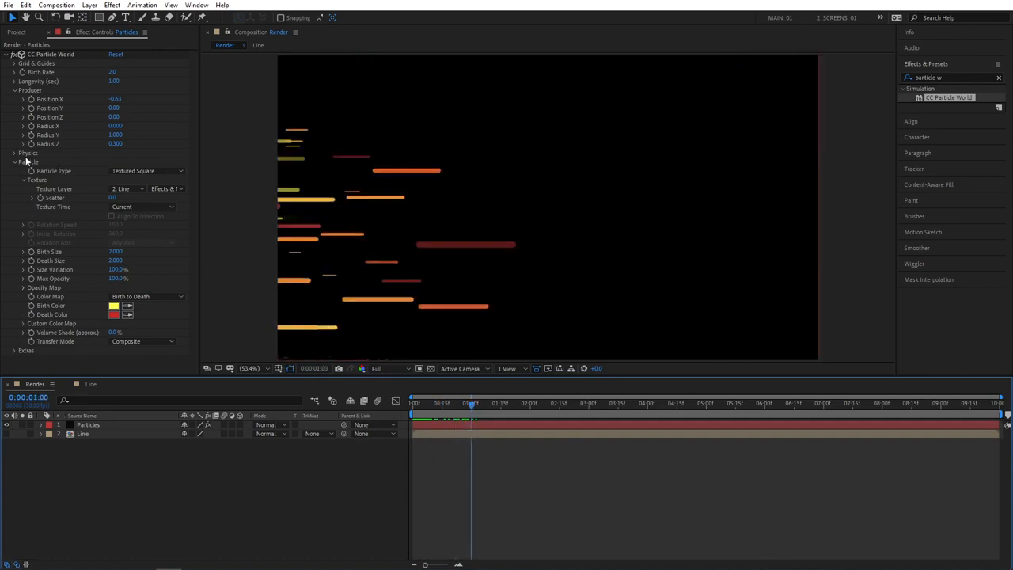
pyautogui.click(14, 155)
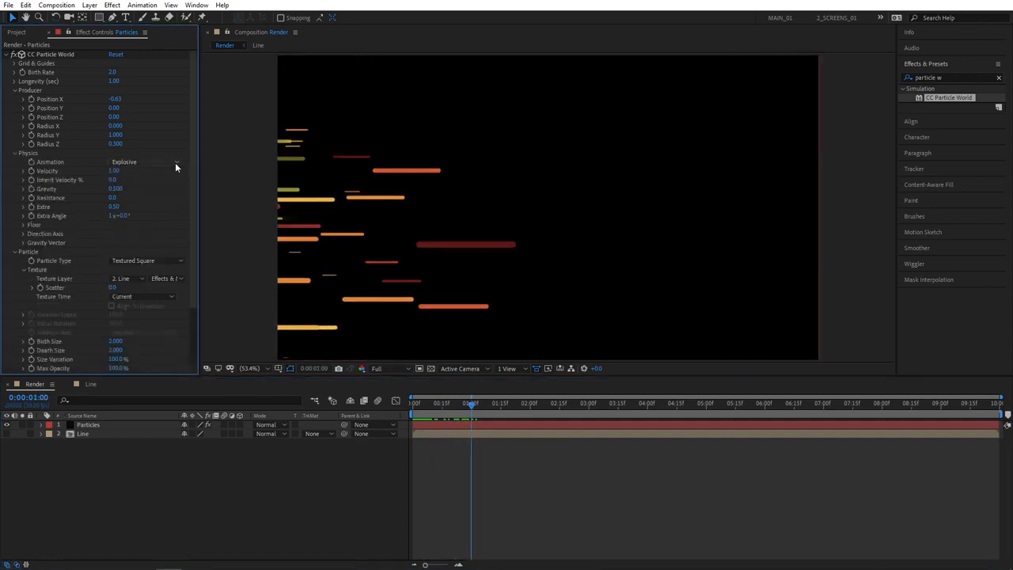
pyautogui.click(137, 162)
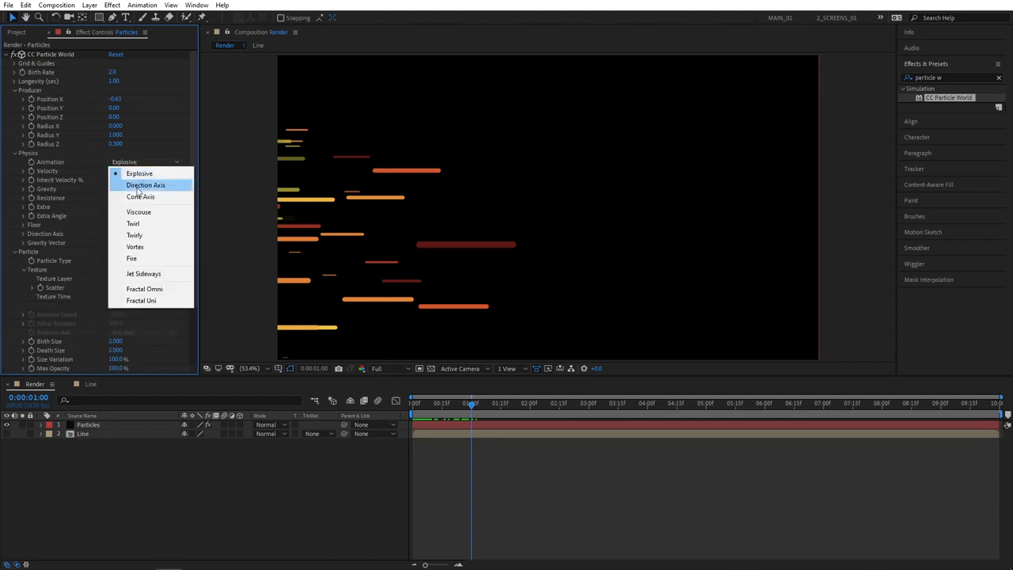
pyautogui.click(141, 183)
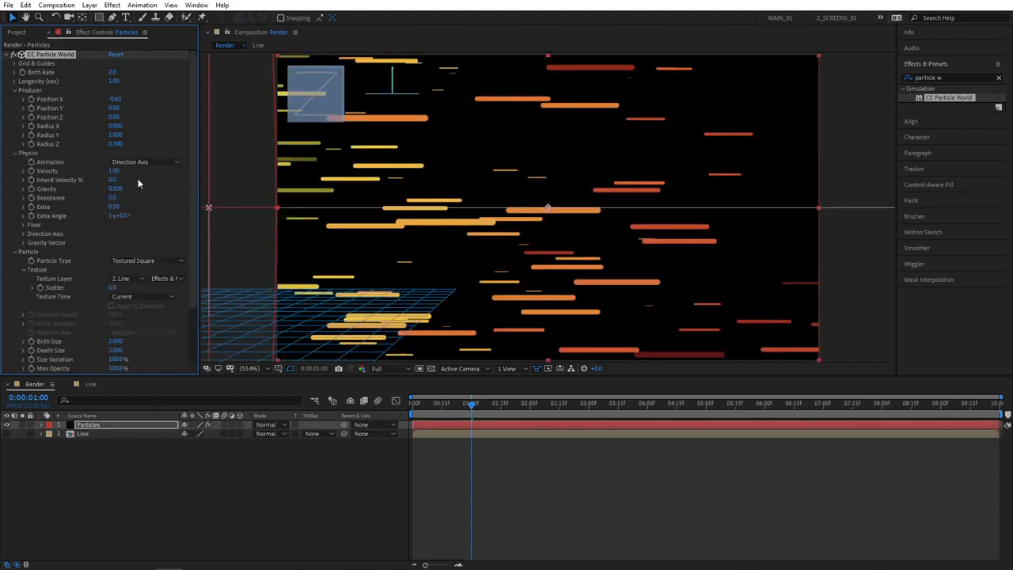
# - Set the particle Velocity in the physics settings to 0.5
pyautogui.click(114, 171)
pyautogui.write('.5')
pyautogui.press('Return')
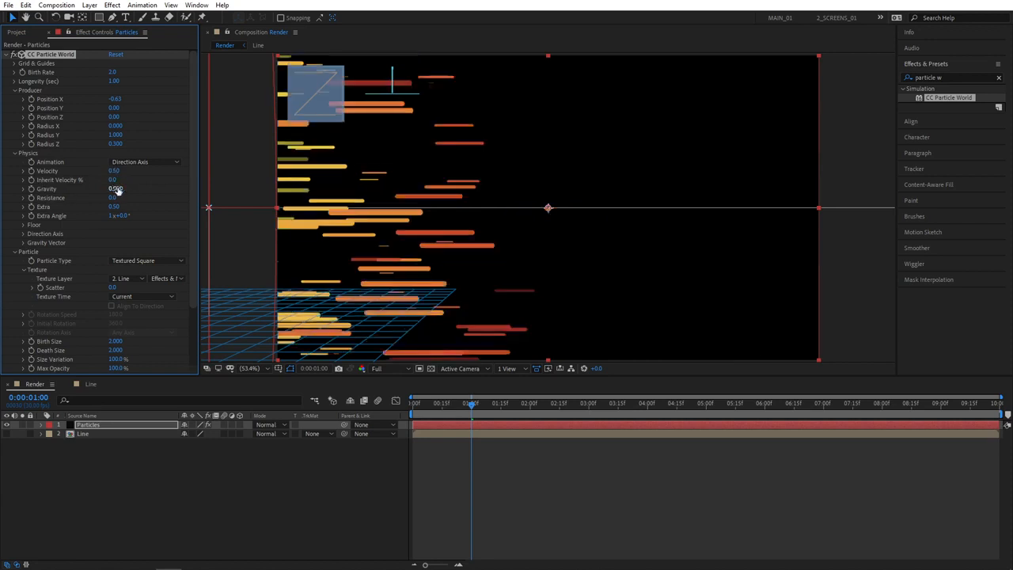
# - Remove the particles' Gravity and Extra randomness by setting both physics values to 0
pyautogui.click(116, 189)
pyautogui.write('0')
pyautogui.press('Return')
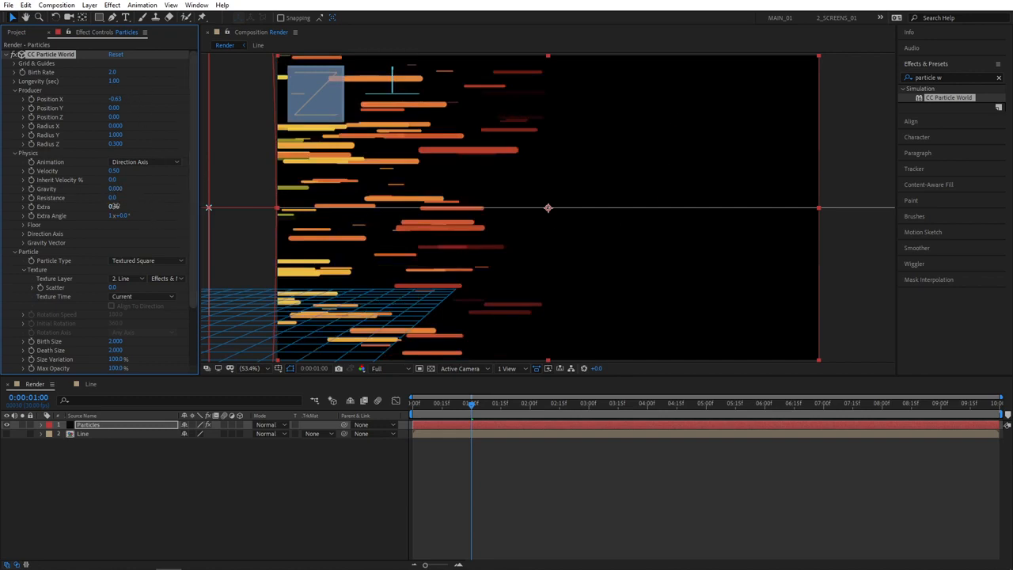
pyautogui.click(116, 207)
pyautogui.write('0')
pyautogui.press('Return')
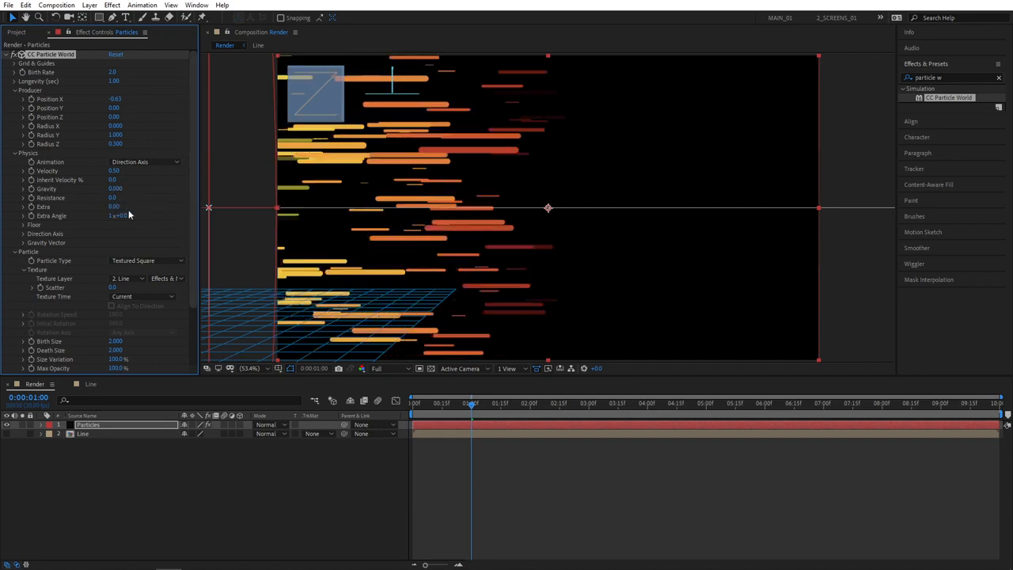
# - Move the current time to 0:00:01:15 and set the particles' Longevity to 3.3 seconds
pyautogui.moveTo(472, 404); pyautogui.dragTo(501, 405)
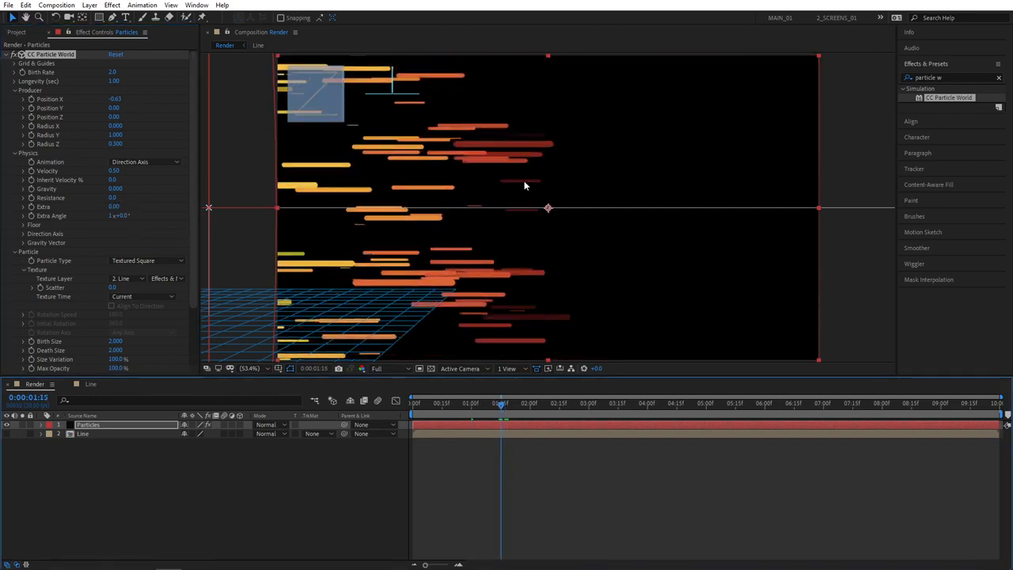
pyautogui.click(113, 81)
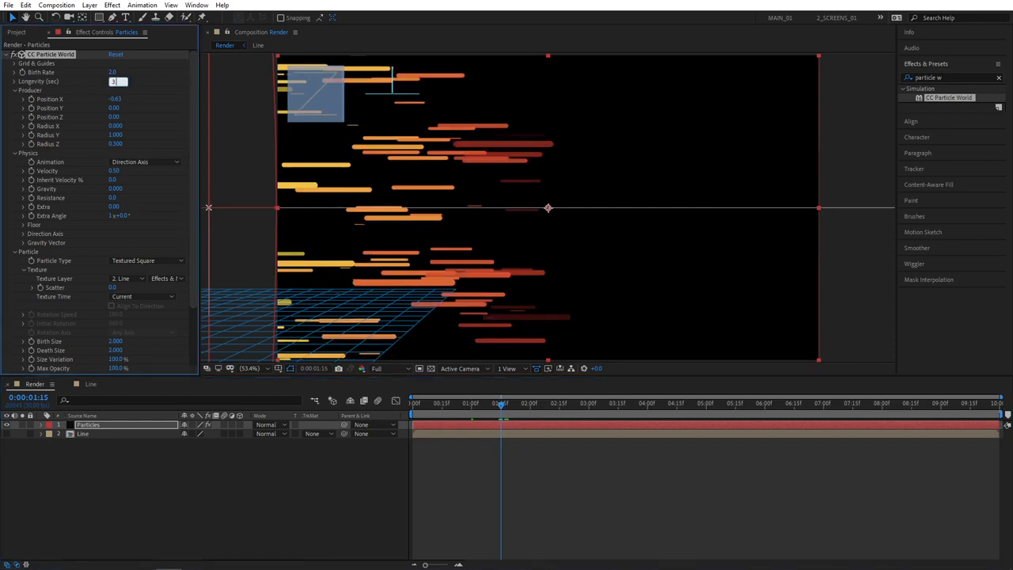
pyautogui.write('3.3')
pyautogui.press('Return')
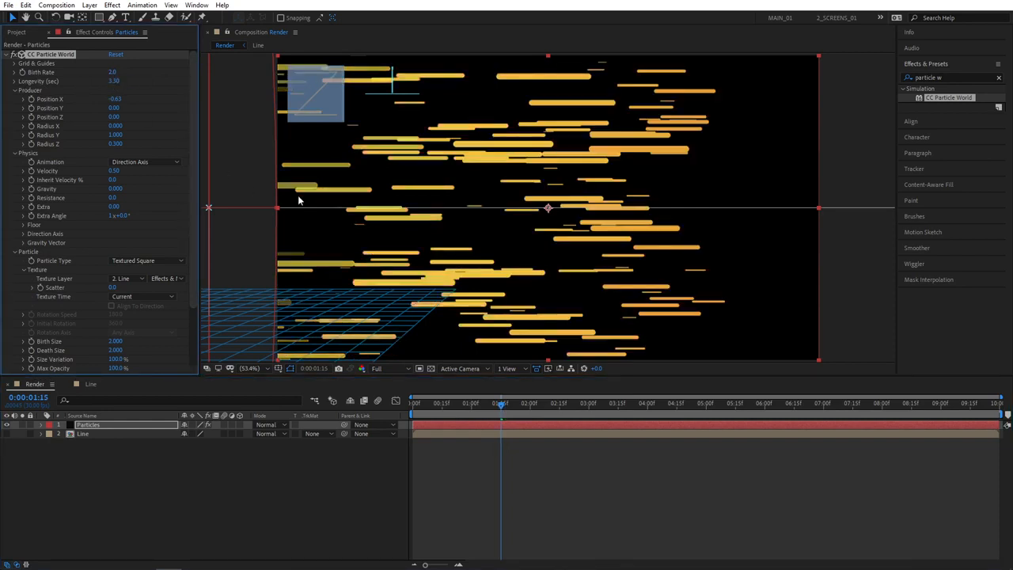
# - Lower the composition preview resolution to Half and play the particle animation from around two seconds
pyautogui.hotkey('ctrl', 'shift', 'h')
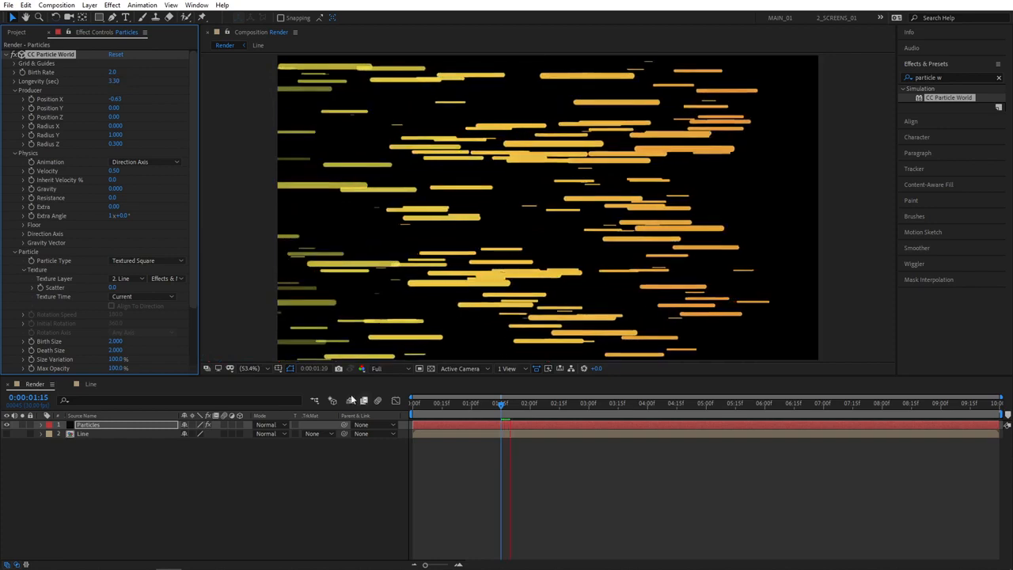
pyautogui.press('space')
pyautogui.click(382, 368)
pyautogui.click(391, 404)
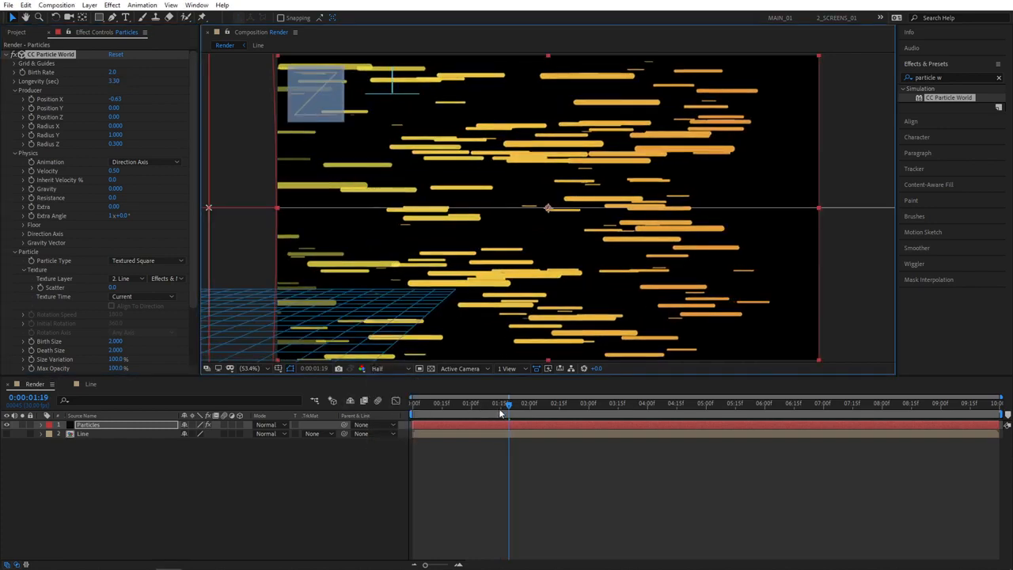
pyautogui.click(533, 407)
pyautogui.press('space')
pyautogui.press('space')
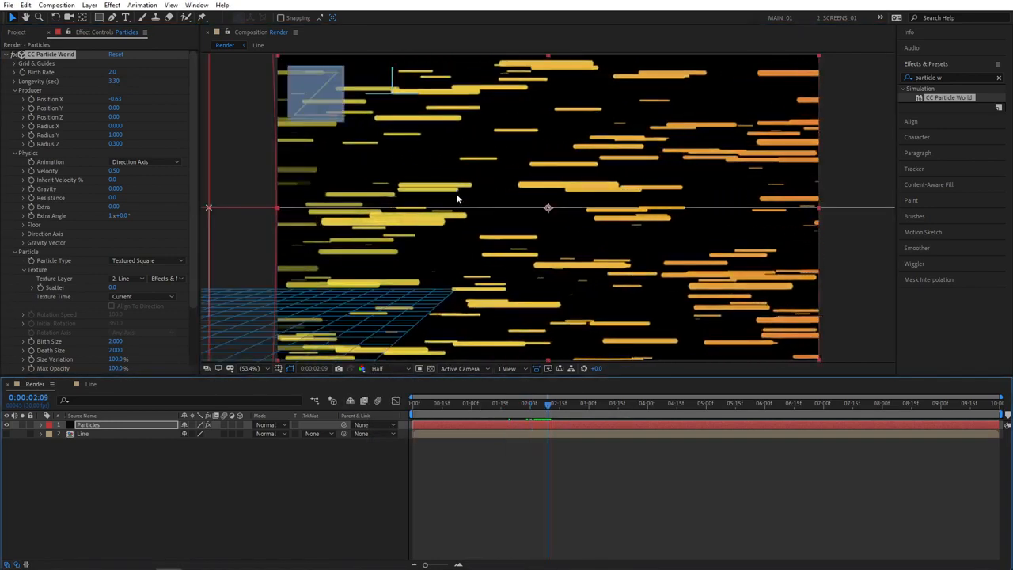
# - Set the particle Birth Rate to 0.5 and play back the animation
pyautogui.click(113, 73)
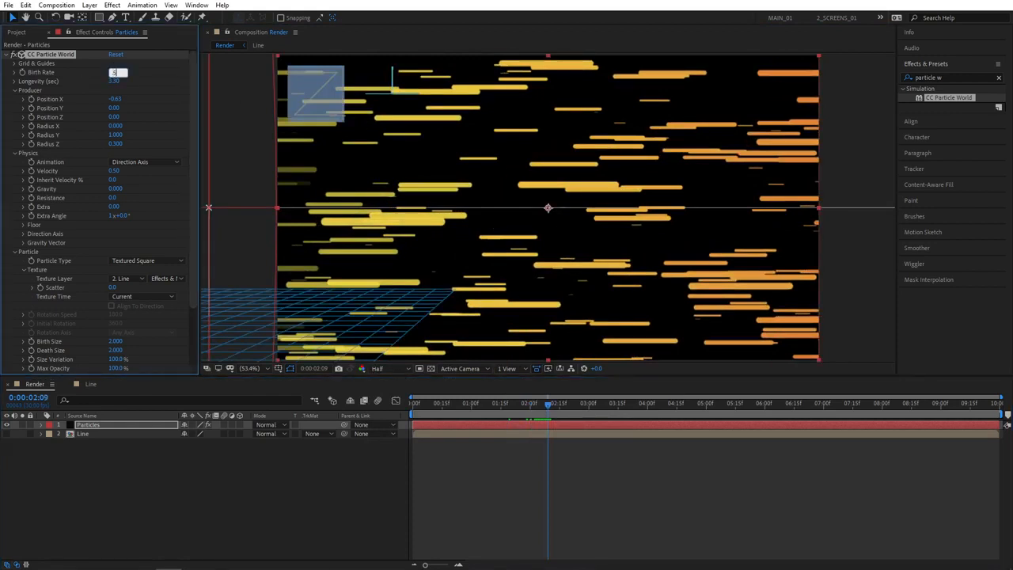
pyautogui.press('Return')
pyautogui.press('space')
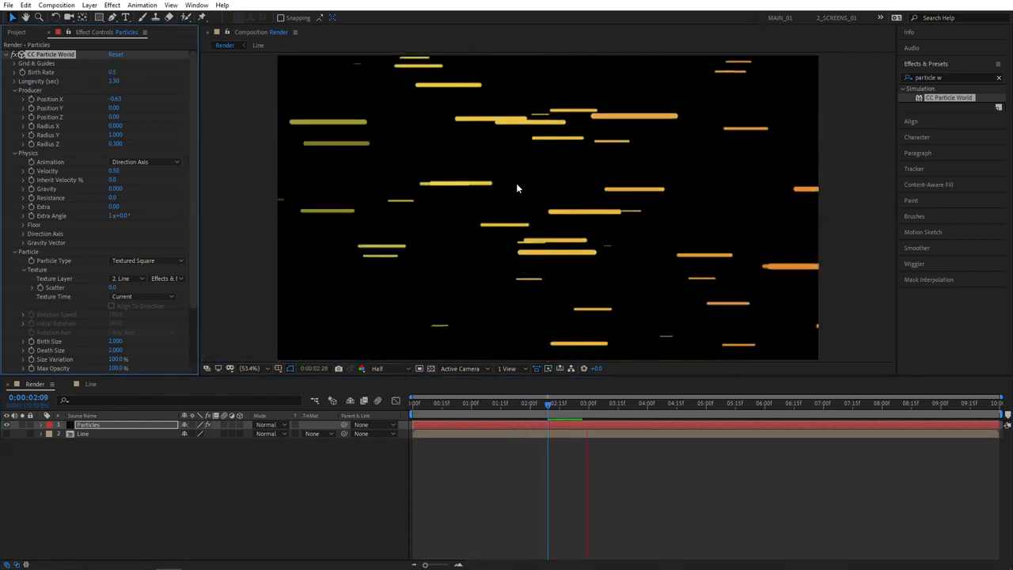
pyautogui.press('space')
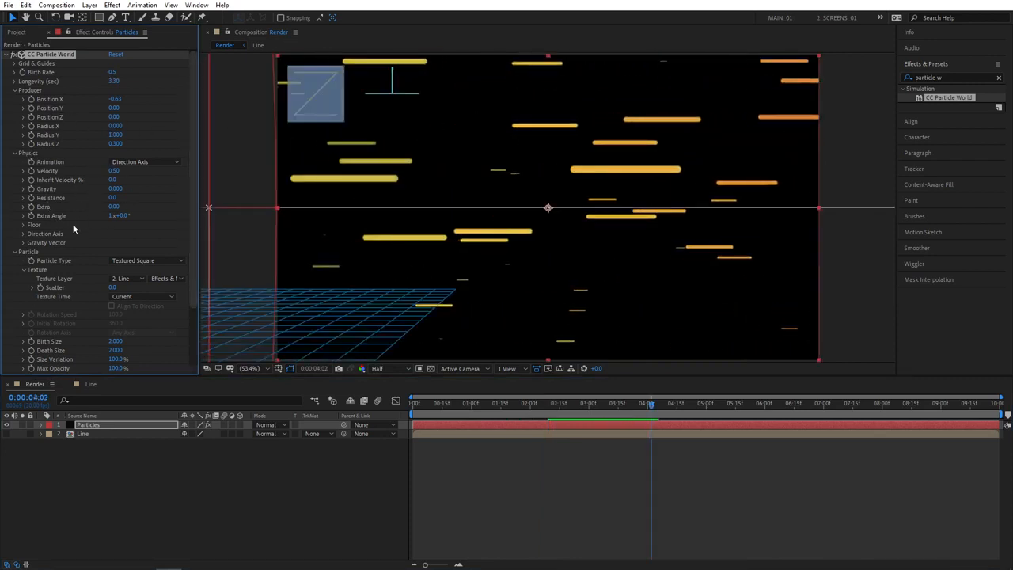
# - Set the particles' Birth Color to pinkish red FF005A and sample the same color for the Death Color
pyautogui.moveTo(613, 406); pyautogui.dragTo(576, 405)
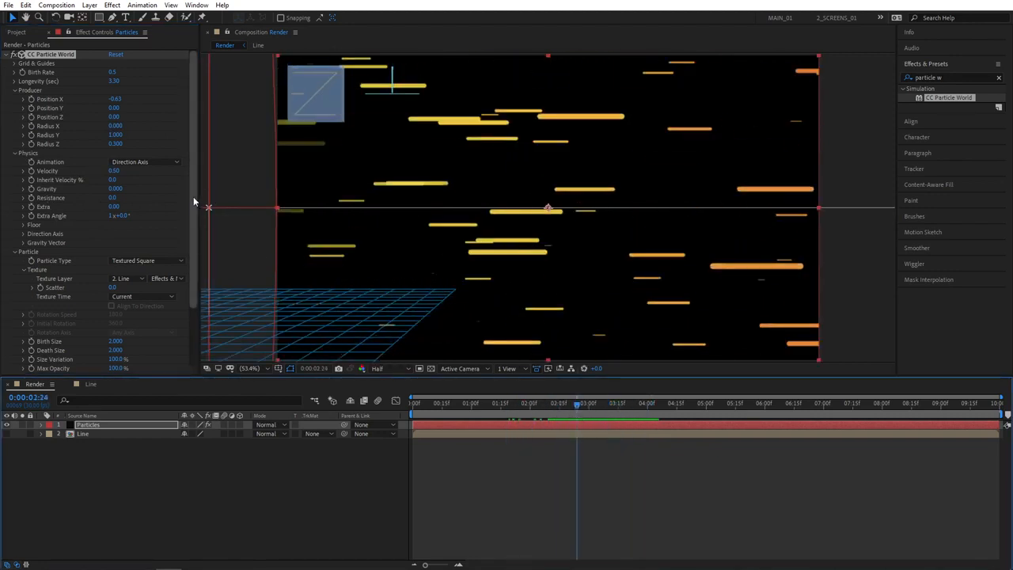
pyautogui.scroll(-2, 190, 238)
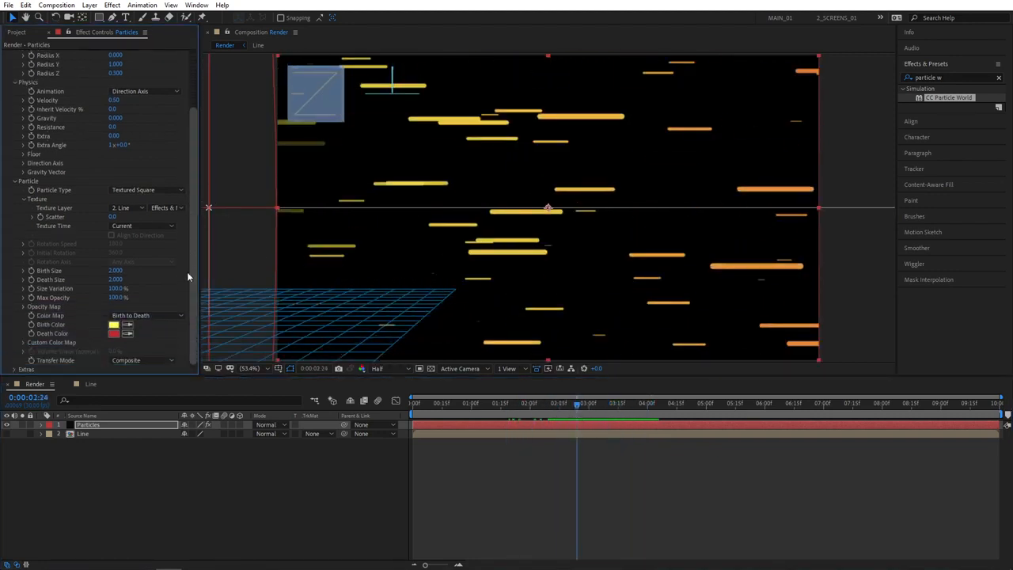
pyautogui.click(114, 328)
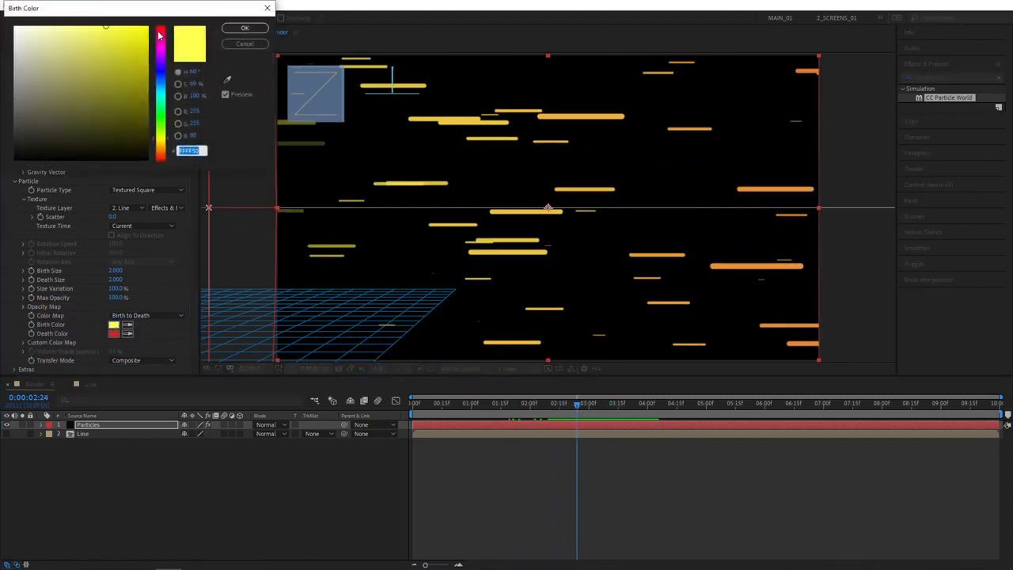
pyautogui.click(161, 35)
pyautogui.moveTo(169, 36)
pyautogui.mouseDown()
pyautogui.moveTo(187, 11)
pyautogui.moveTo(164, 33)
pyautogui.mouseUp()
pyautogui.click(243, 28)
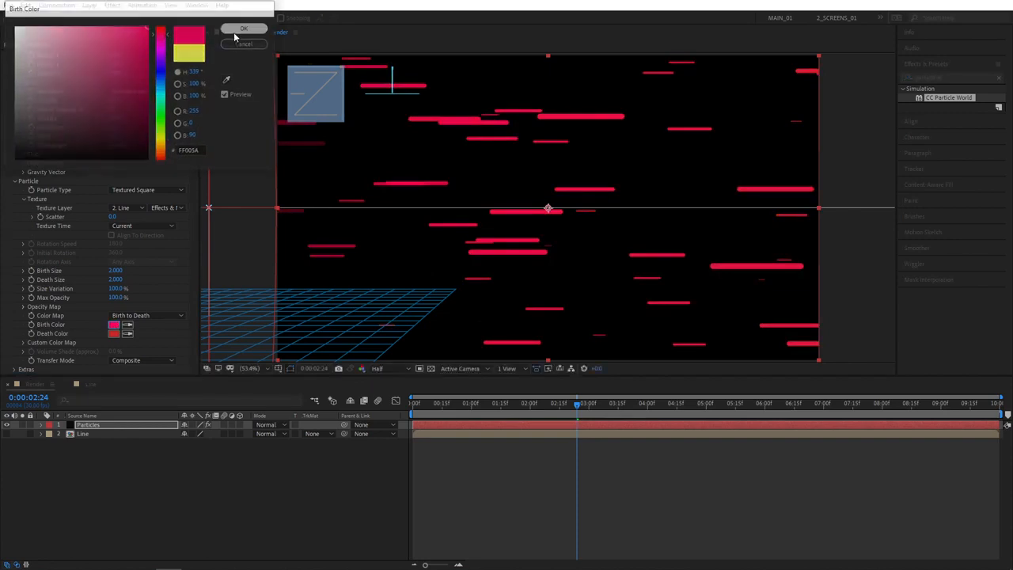
pyautogui.click(114, 323)
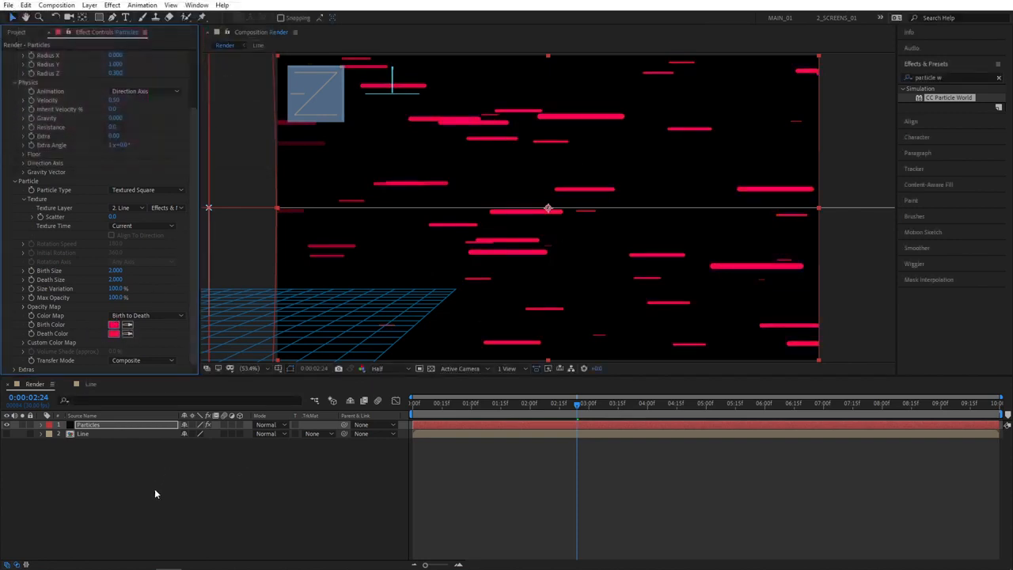
# - Play the recolored particle animation from near the start of the timeline
pyautogui.click(418, 405)
pyautogui.press('space')
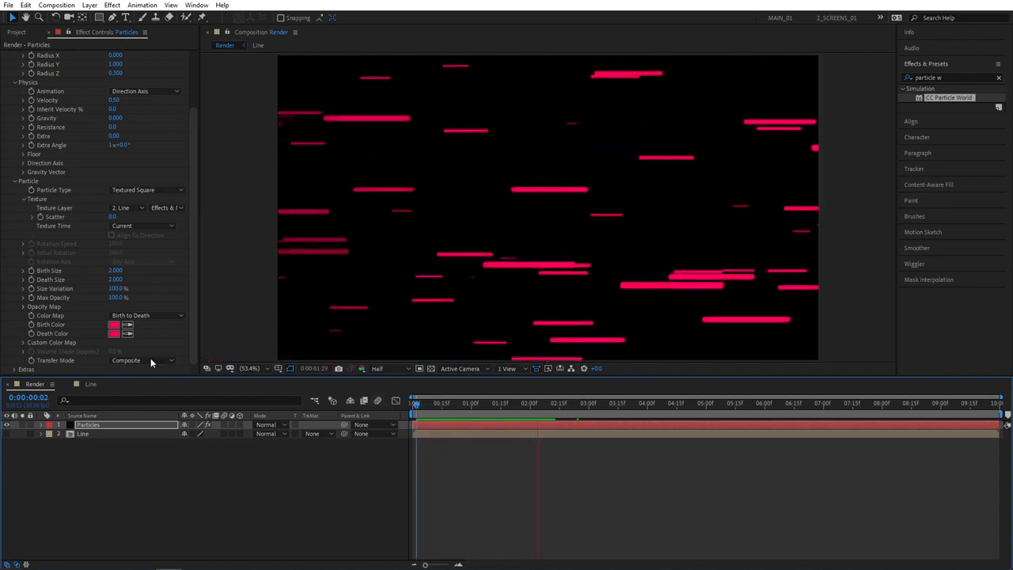
pyautogui.press('space')
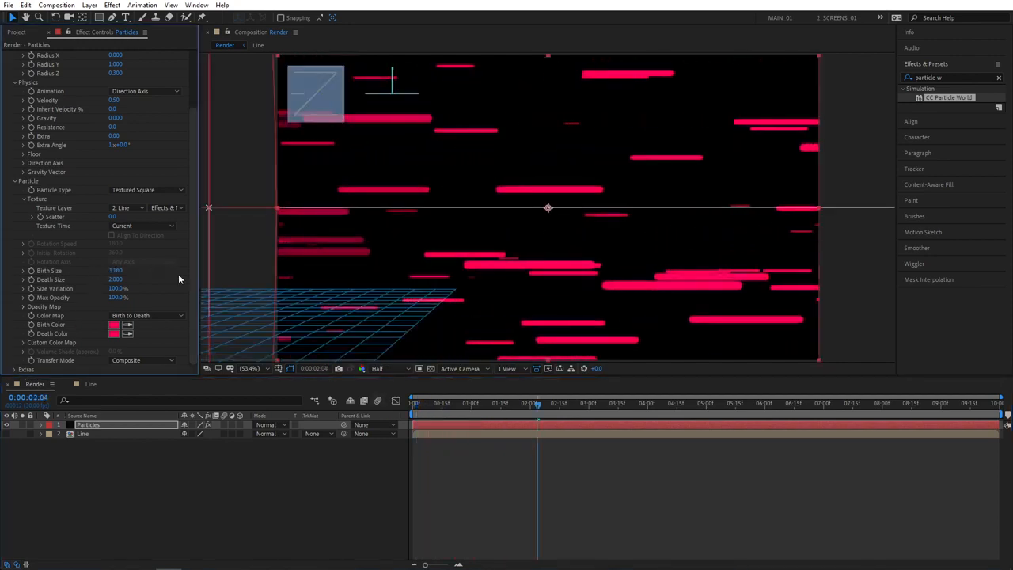
# - Duplicate the Particles layer in the Render composition
pyautogui.click(333, 440)
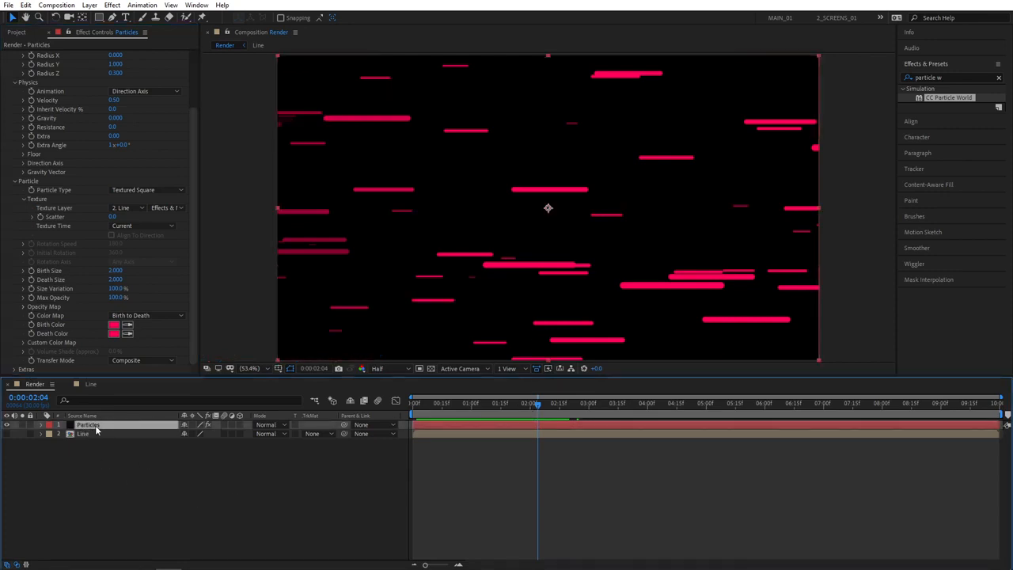
pyautogui.hotkey('ctrl', 'd')
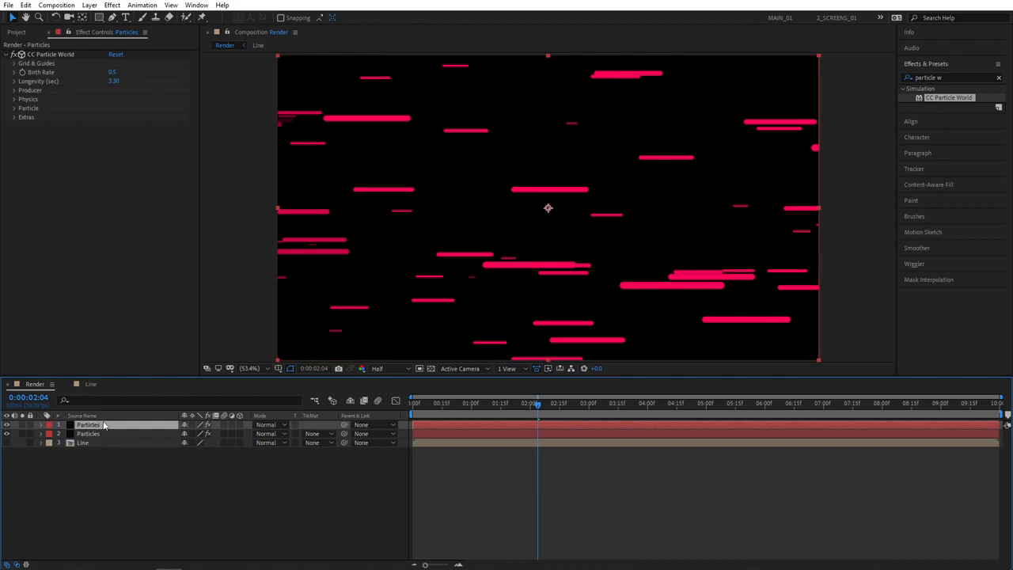
# - Set the duplicated Particles layer's Random Seed to 1 in CC Particle World
pyautogui.click(14, 118)
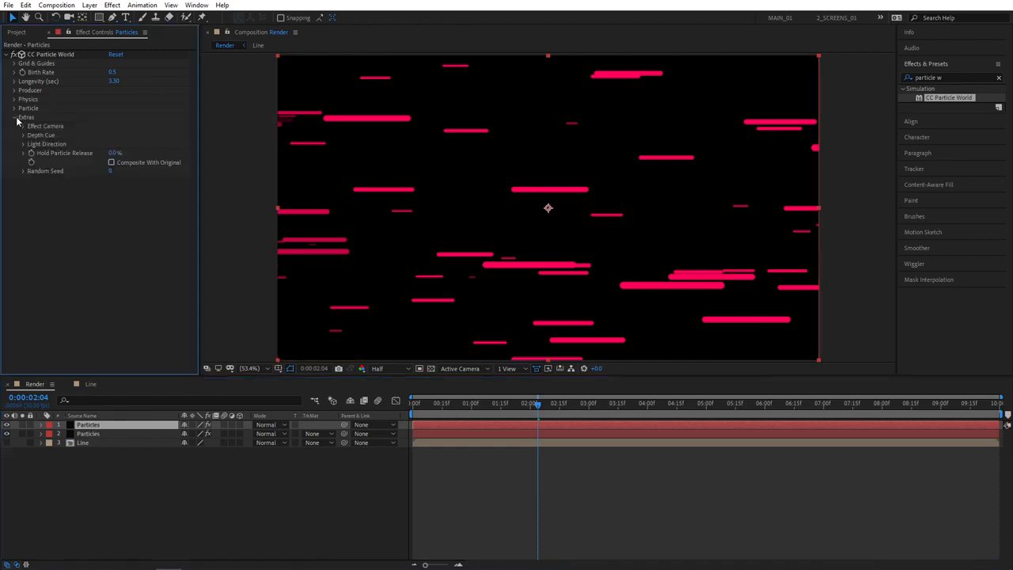
pyautogui.click(112, 171)
pyautogui.write('1')
pyautogui.press('Return')
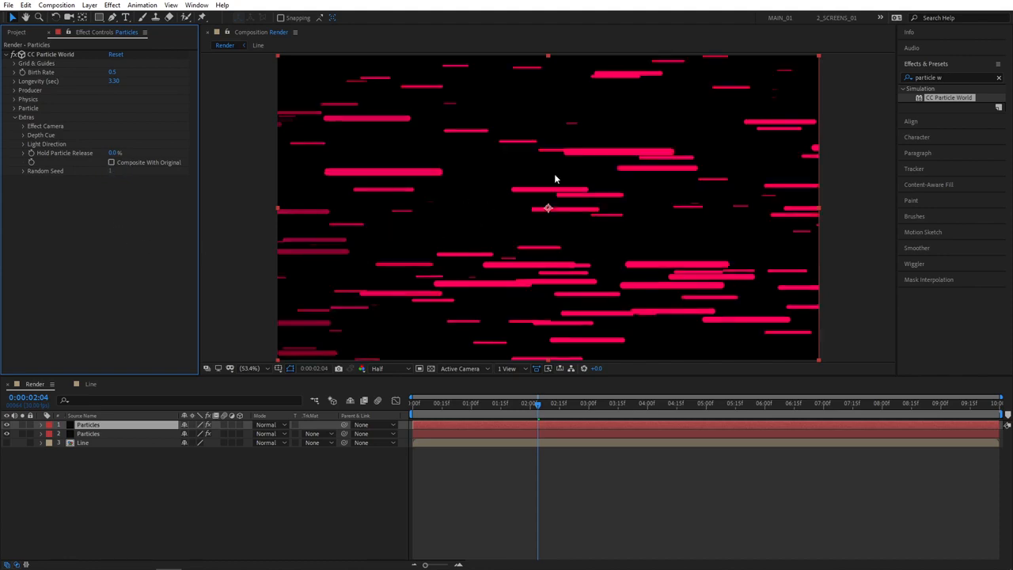
pyautogui.click(15, 118)
# - Set the duplicated Particles layer's Birth Size and Death Size to 1
pyautogui.click(14, 108)
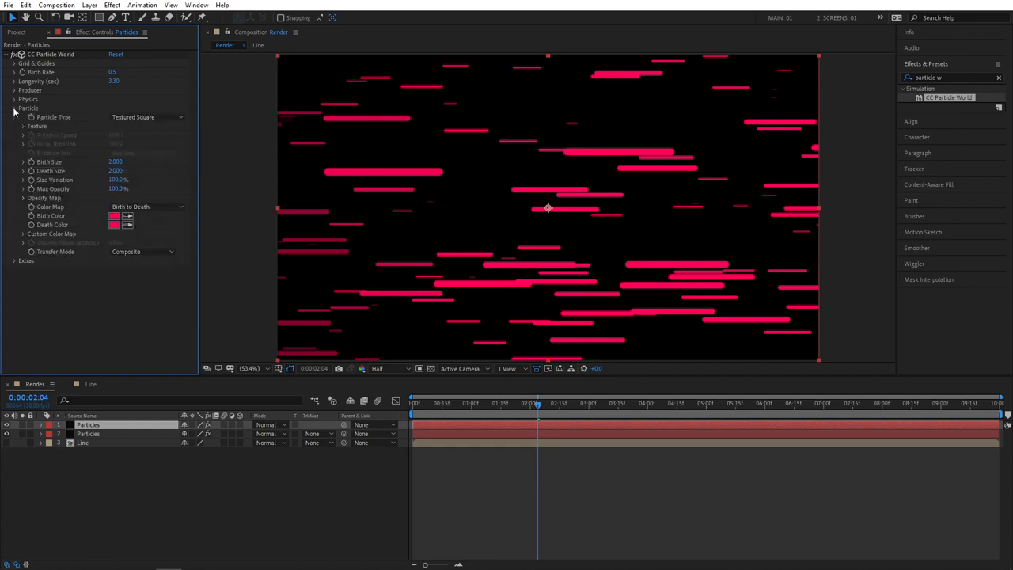
pyautogui.click(116, 162)
pyautogui.write('1')
pyautogui.press('Tab')
pyautogui.write('1')
pyautogui.press('Return')
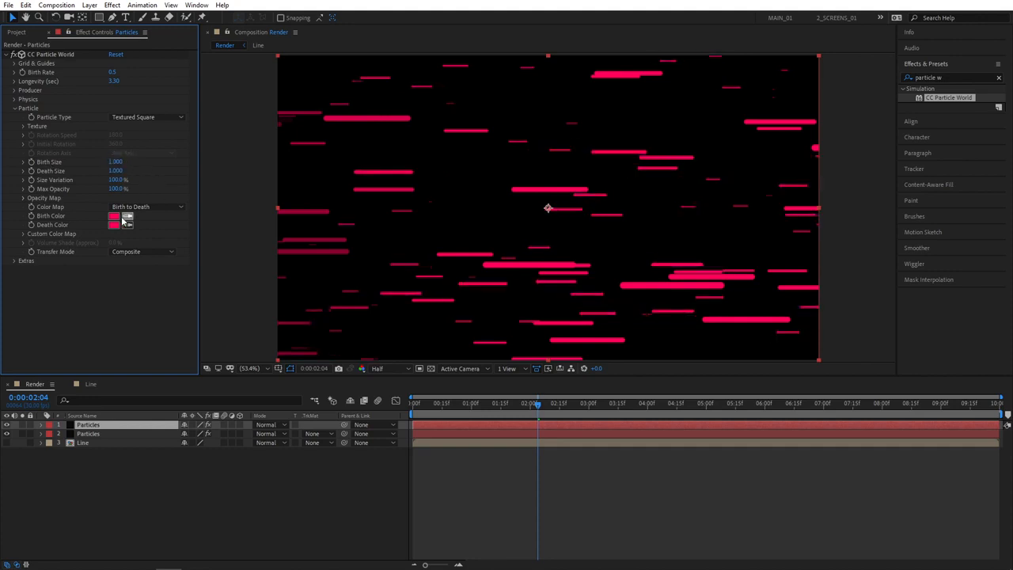
# - Set the duplicated layer's Birth Color and Death Color to blue 0042FF and preview the animation
pyautogui.click(114, 214)
pyautogui.moveTo(162, 53); pyautogui.dragTo(174, 82)
pyautogui.click(245, 28)
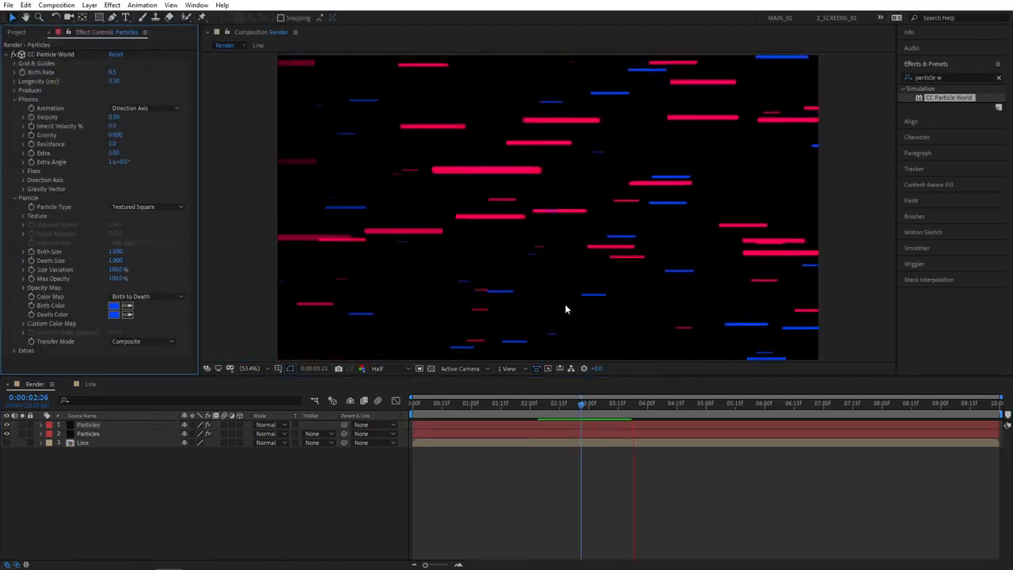
pyautogui.press('space')
# - Change the label color of the blue Particles layer to Blue
pyautogui.click(89, 425)
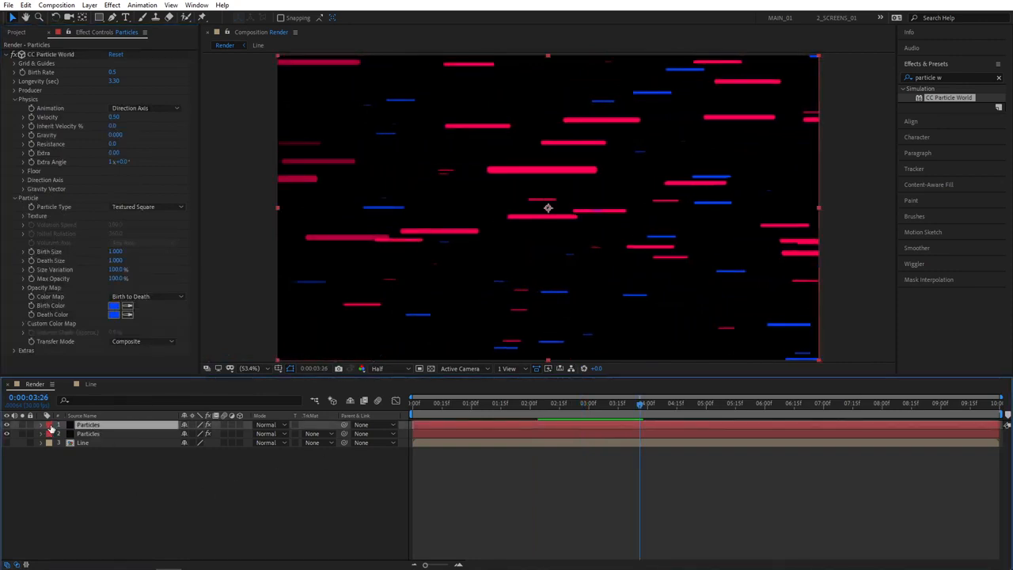
pyautogui.click(50, 425)
pyautogui.click(87, 329)
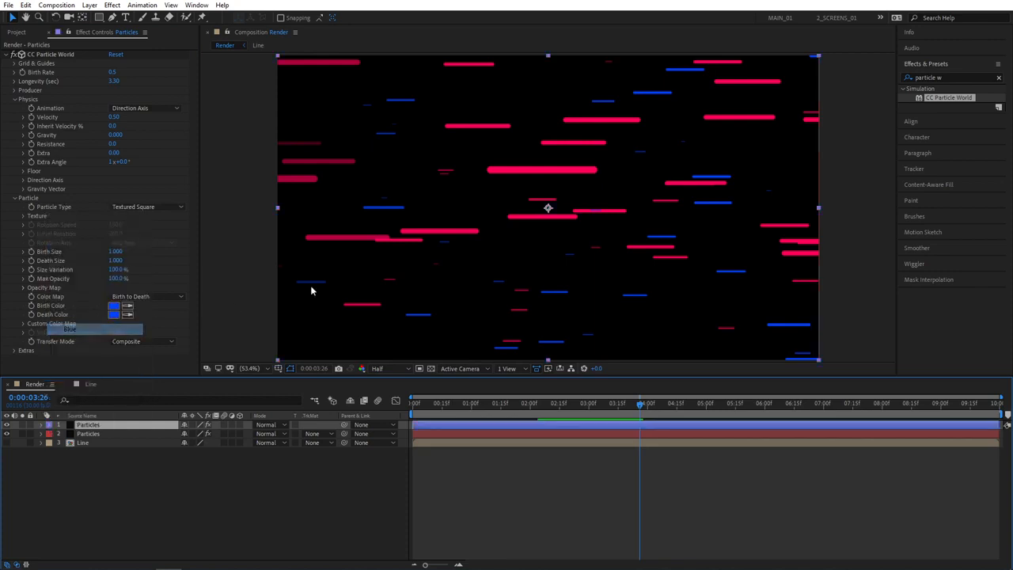
# - Duplicate the blue Particles layer and set the copy's Random Seed to 2
pyautogui.click(159, 512)
pyautogui.click(84, 425)
pyautogui.hotkey('ctrl', 'd')
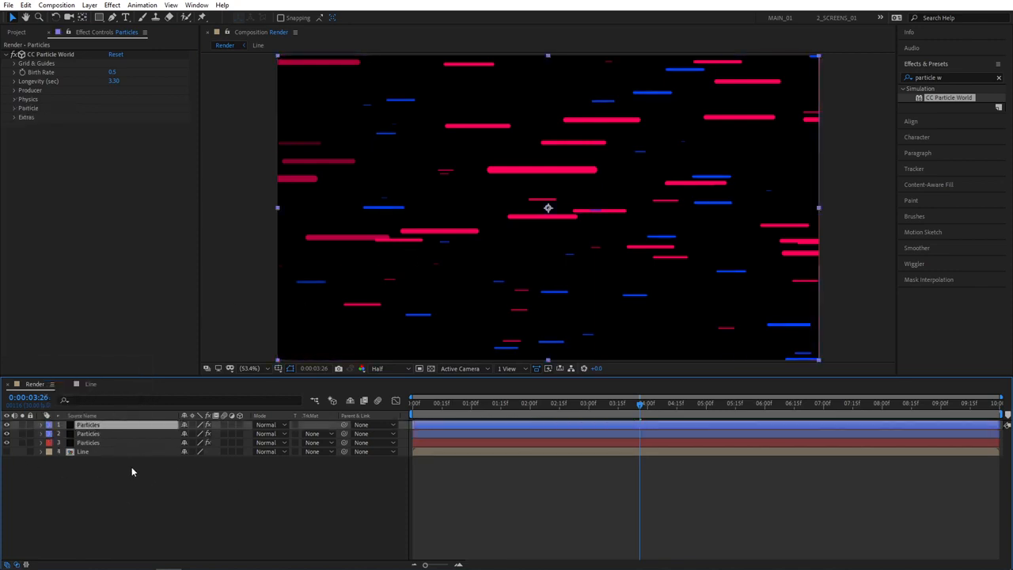
pyautogui.click(14, 119)
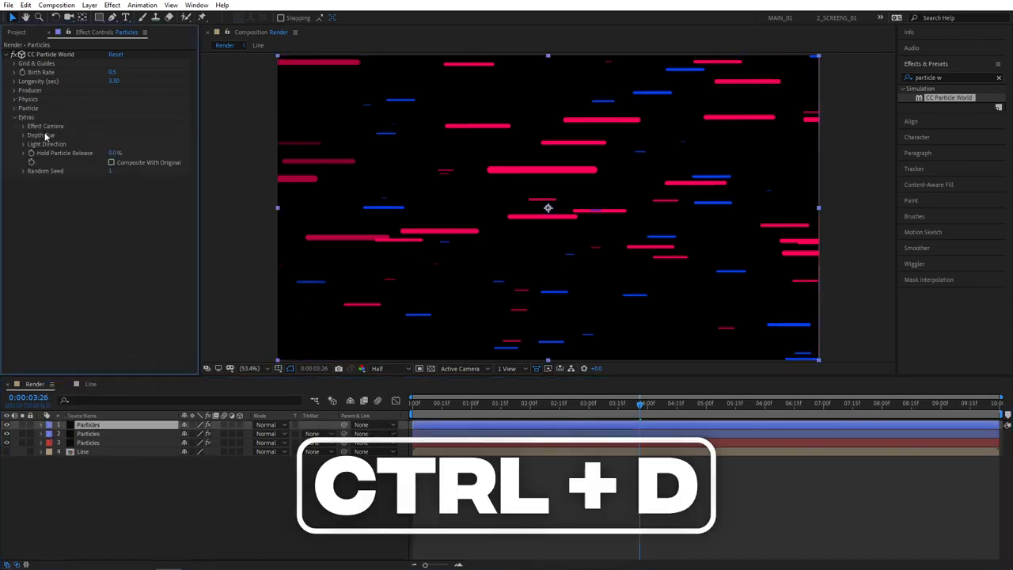
pyautogui.click(113, 170)
pyautogui.write('2')
pyautogui.press('Return')
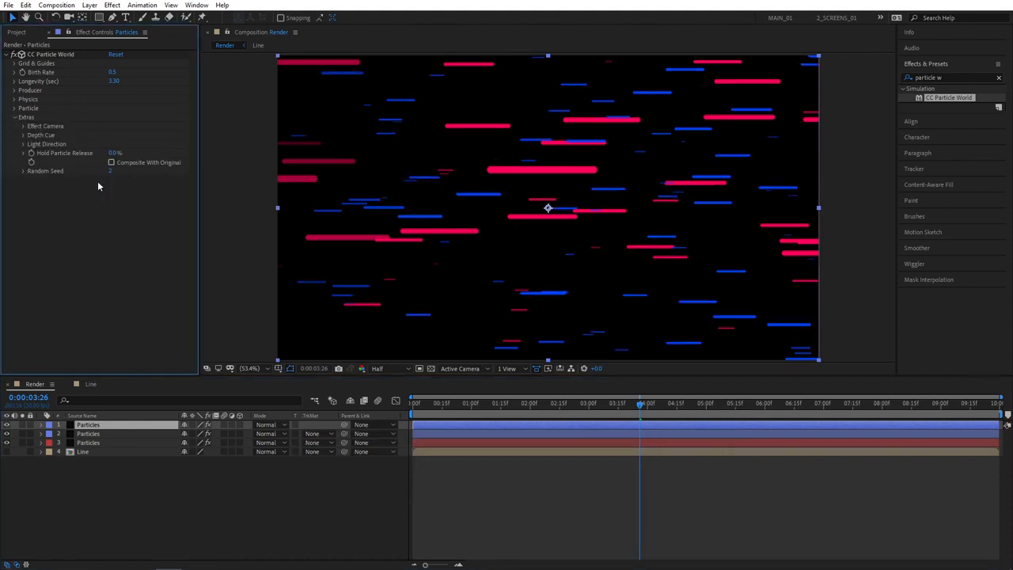
# - Set the new copy's particle Birth Size and Death Size to 0.5
pyautogui.click(14, 107)
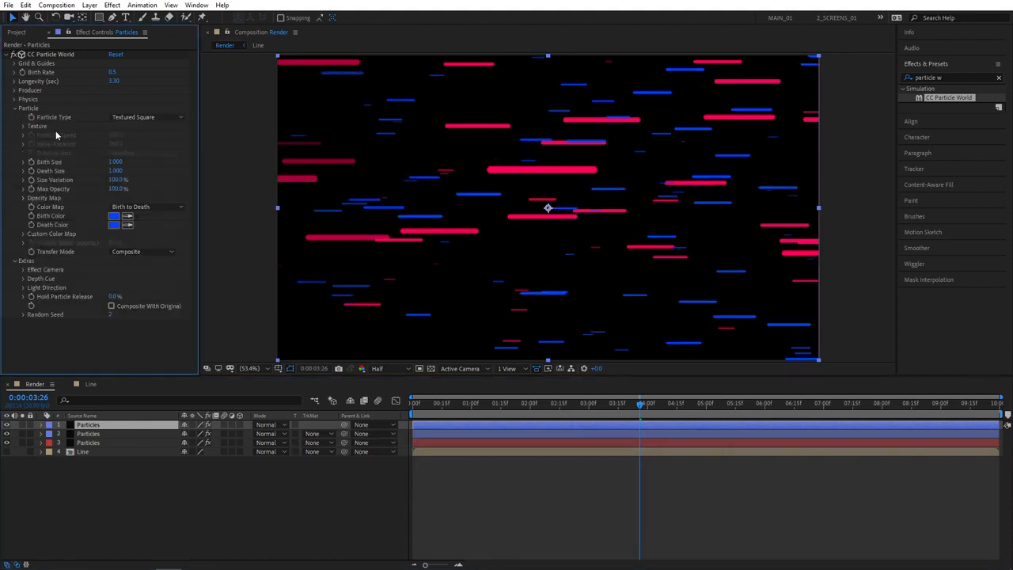
pyautogui.click(116, 162)
pyautogui.write('.5')
pyautogui.press('Return')
pyautogui.click(116, 169)
pyautogui.write('.5')
pyautogui.press('Return')
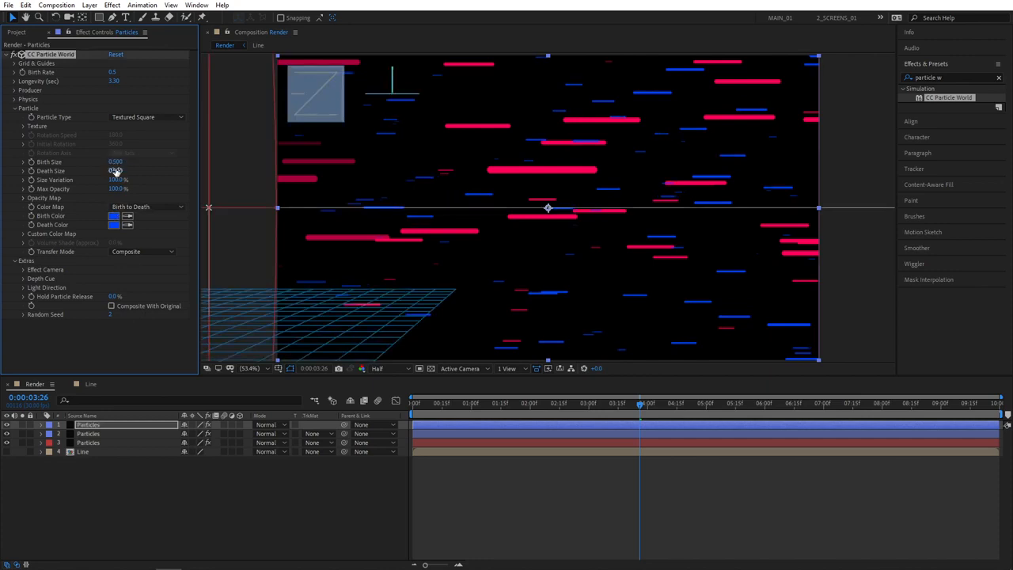
# - Set the topmost Particles layer's Birth Color and Death Color to the same orange
pyautogui.click(120, 217)
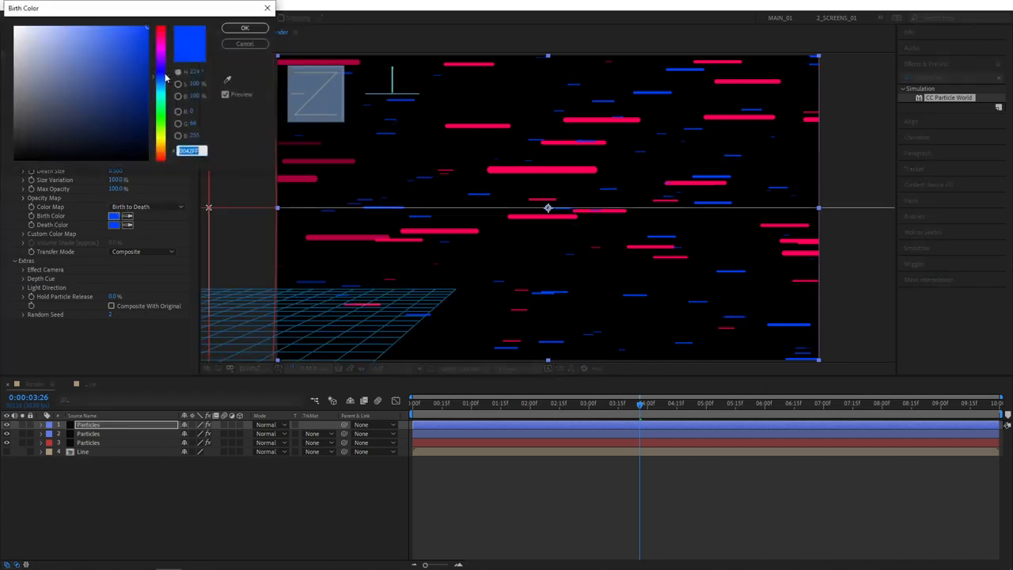
pyautogui.moveTo(162, 79); pyautogui.dragTo(208, 153)
pyautogui.click(245, 28)
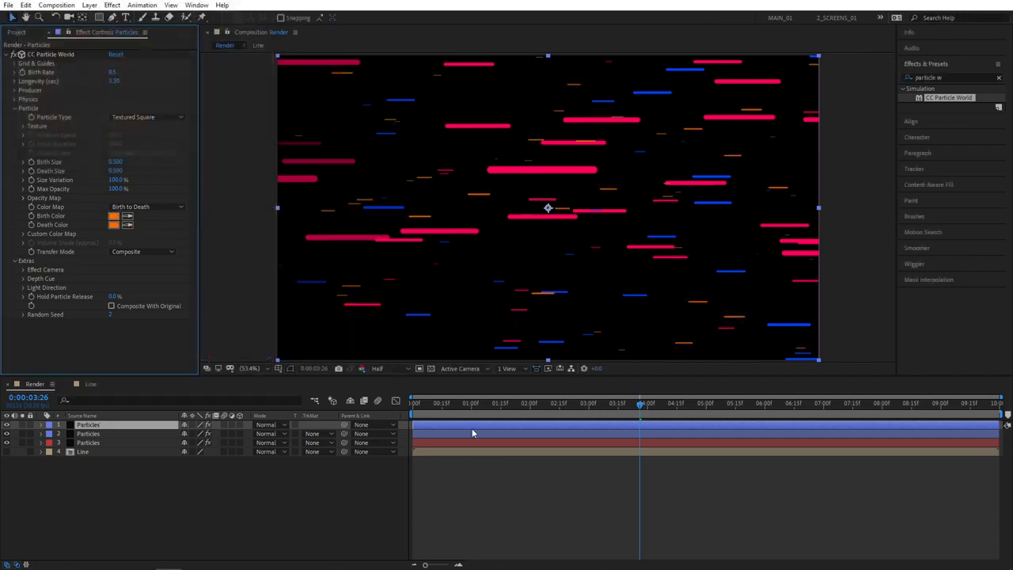
# - Play the animation from 0:00:00:26 and change the topmost Particles layer's label color to Orange
pyautogui.click(465, 405)
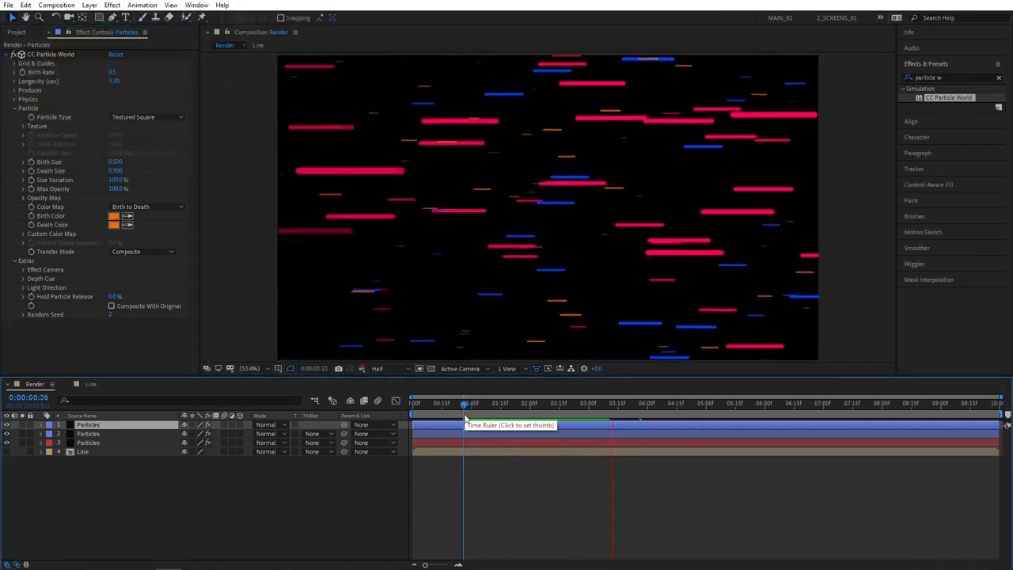
pyautogui.click(49, 426)
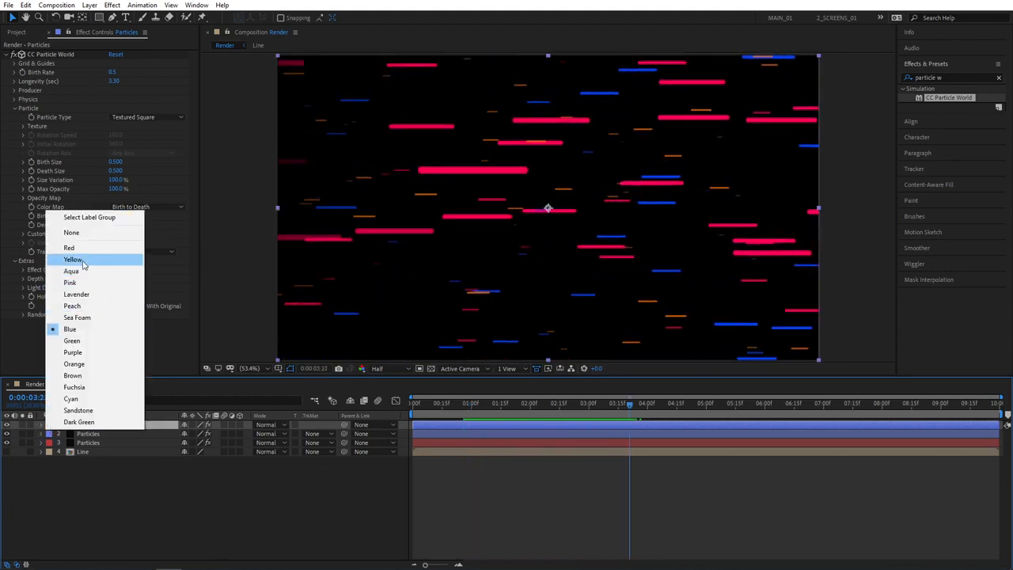
pyautogui.click(87, 363)
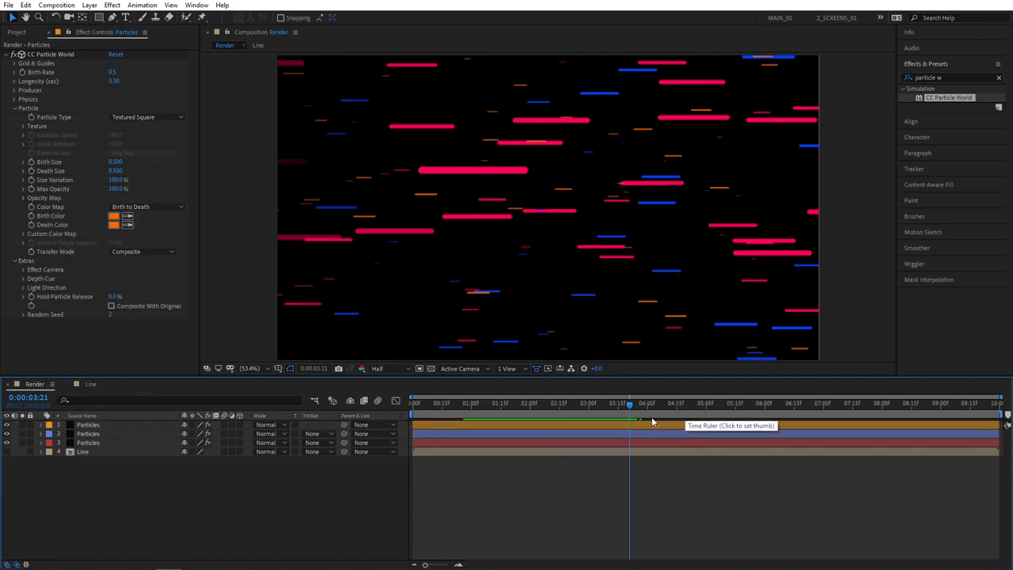
# - Add a Birth Rate keyframe at 0:00:04:29 on the orange, blue and red Particles layers
pyautogui.moveTo(631, 407); pyautogui.dragTo(775, 410)
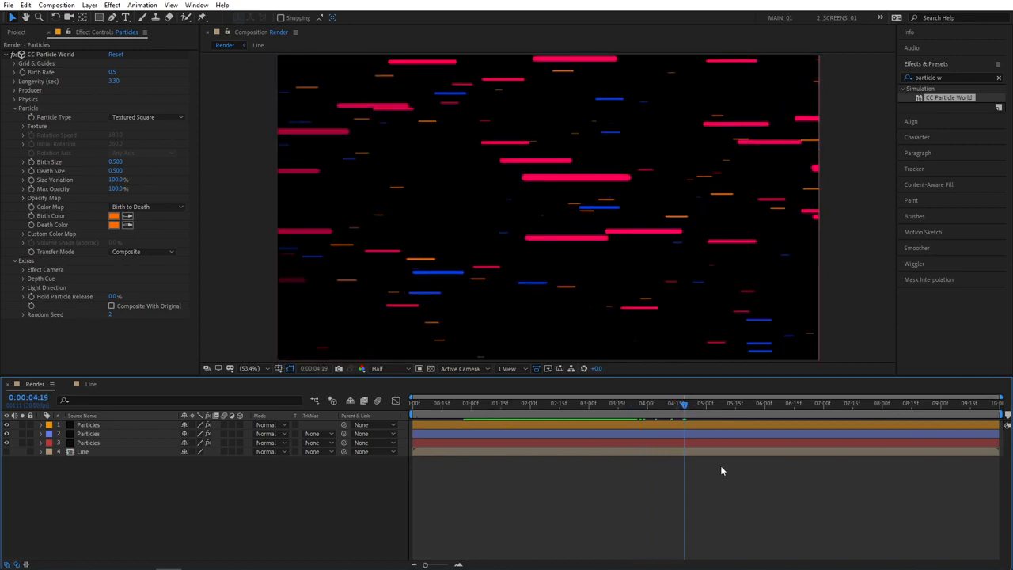
pyautogui.moveTo(684, 412); pyautogui.dragTo(707, 413)
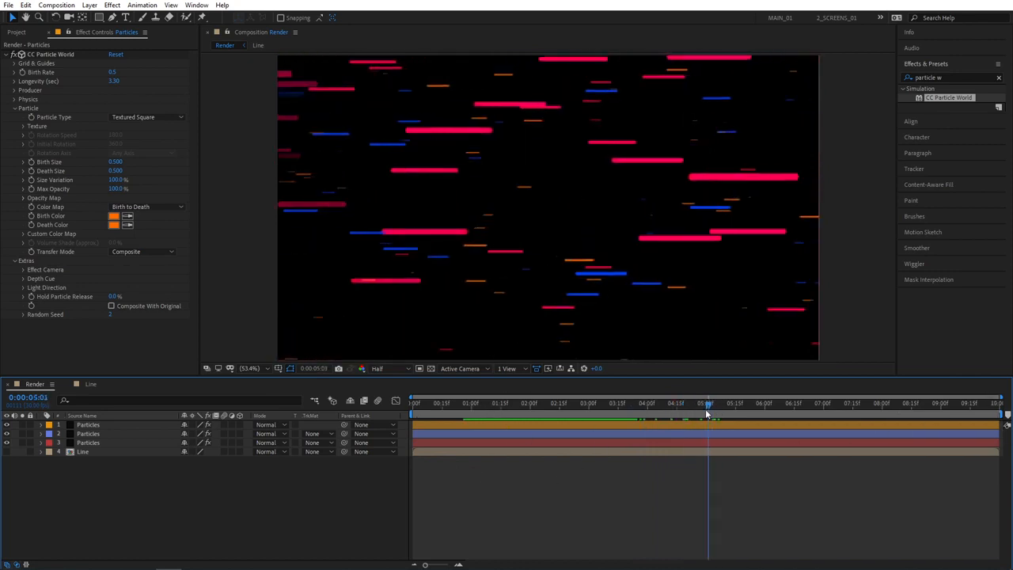
pyautogui.press('pageup')
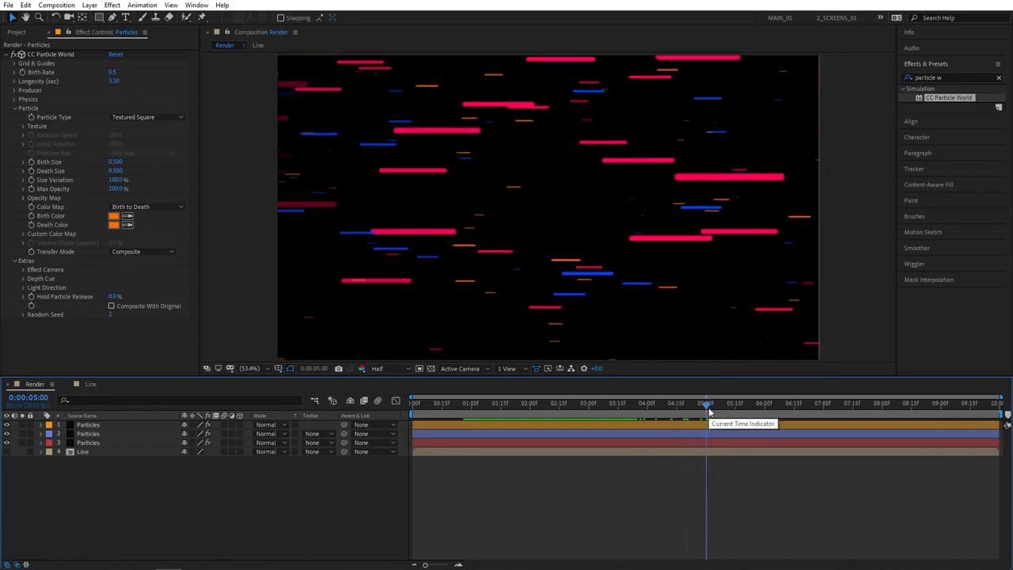
pyautogui.press('pageup')
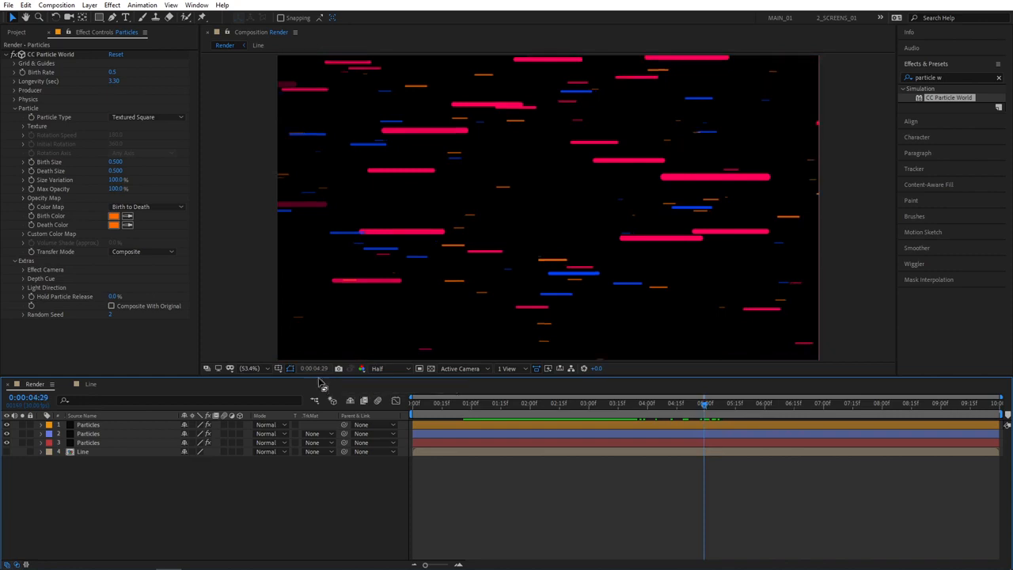
pyautogui.click(91, 426)
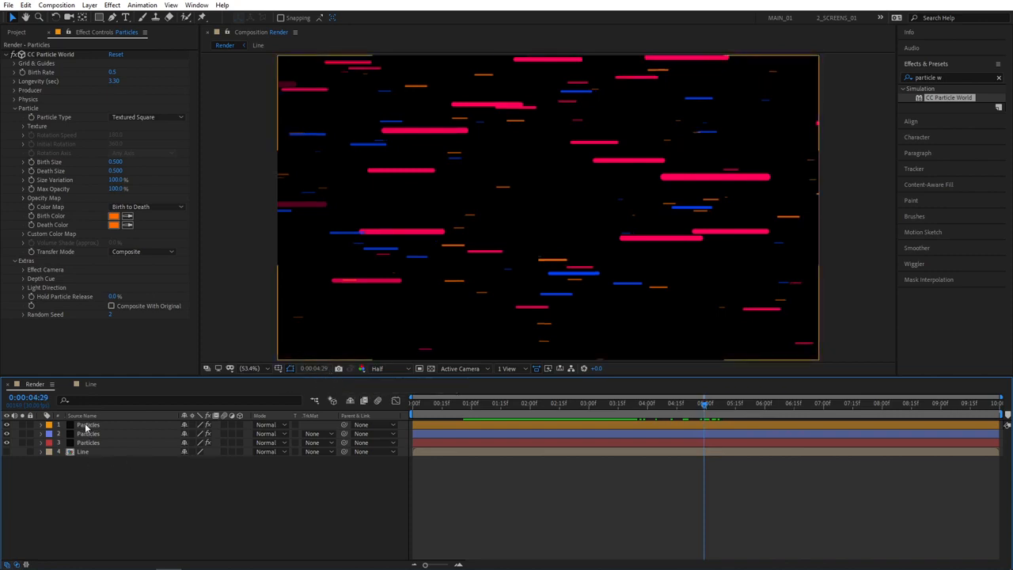
pyautogui.click(22, 74)
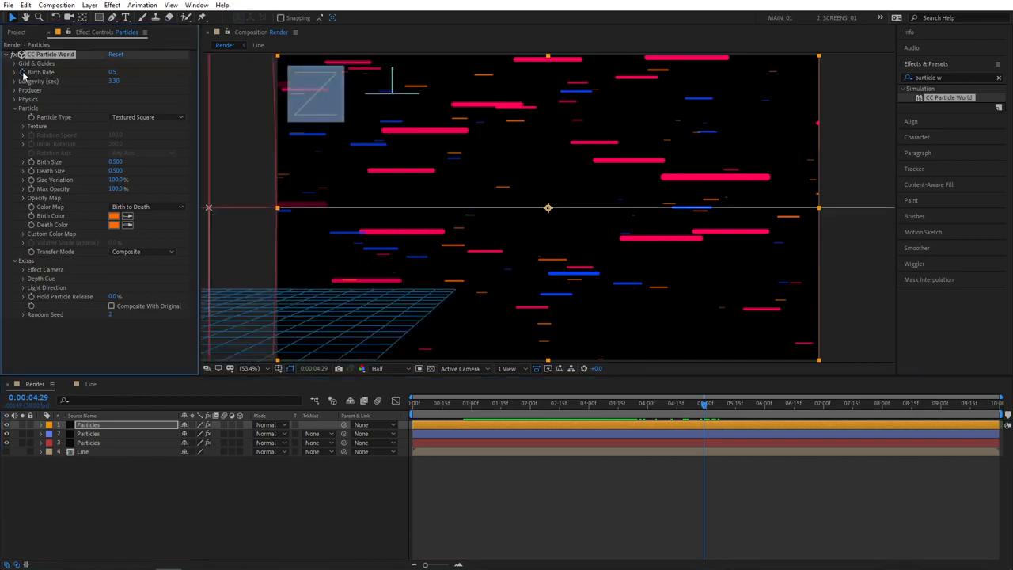
pyautogui.click(93, 434)
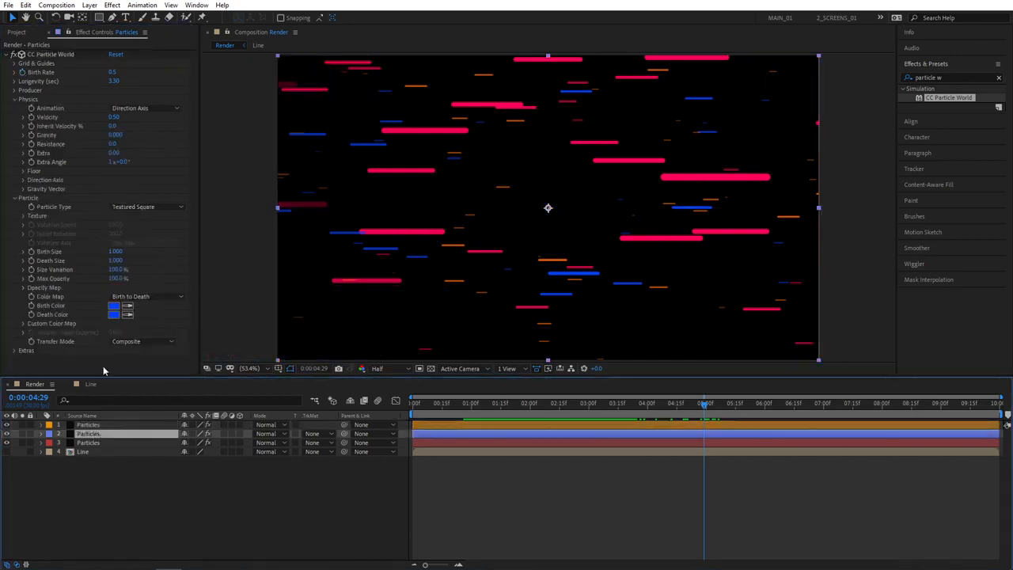
pyautogui.click(22, 73)
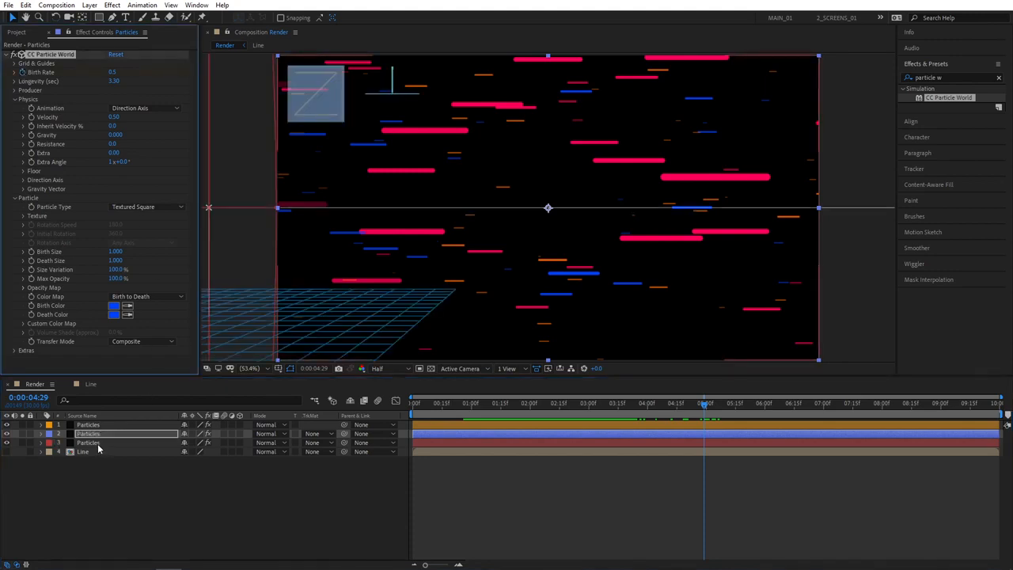
pyautogui.click(94, 443)
pyautogui.click(52, 92)
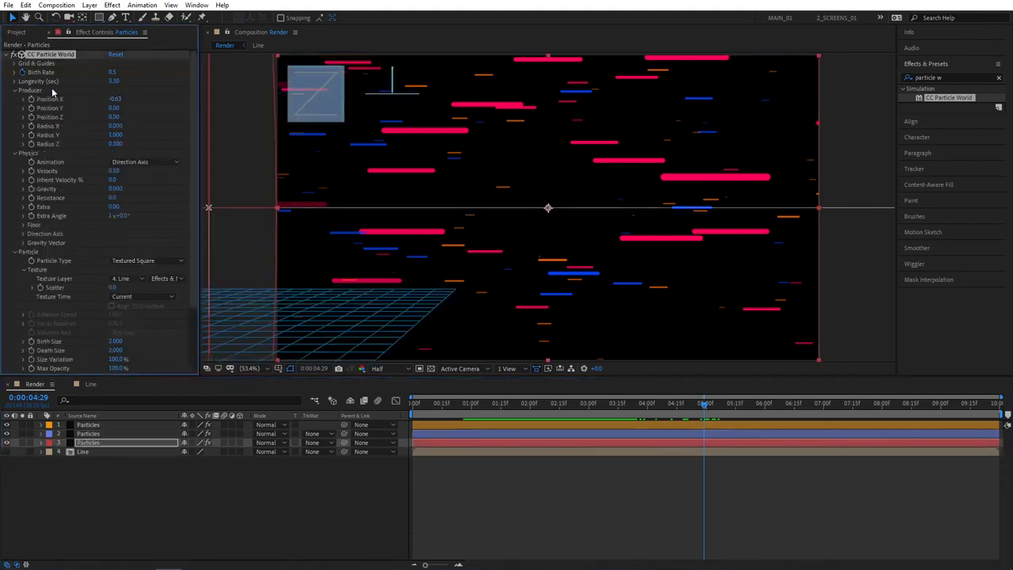
pyautogui.click(228, 507)
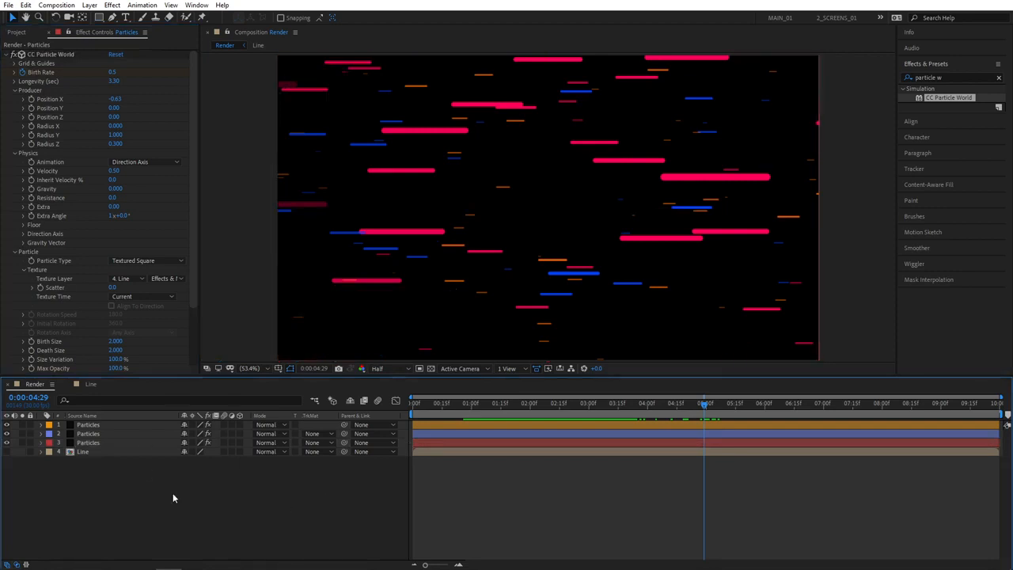
# - Reveal the Birth Rate keyframes and set Birth Rate to 0 at 0:00:05:00 on all three Particles layers
pyautogui.press('u')
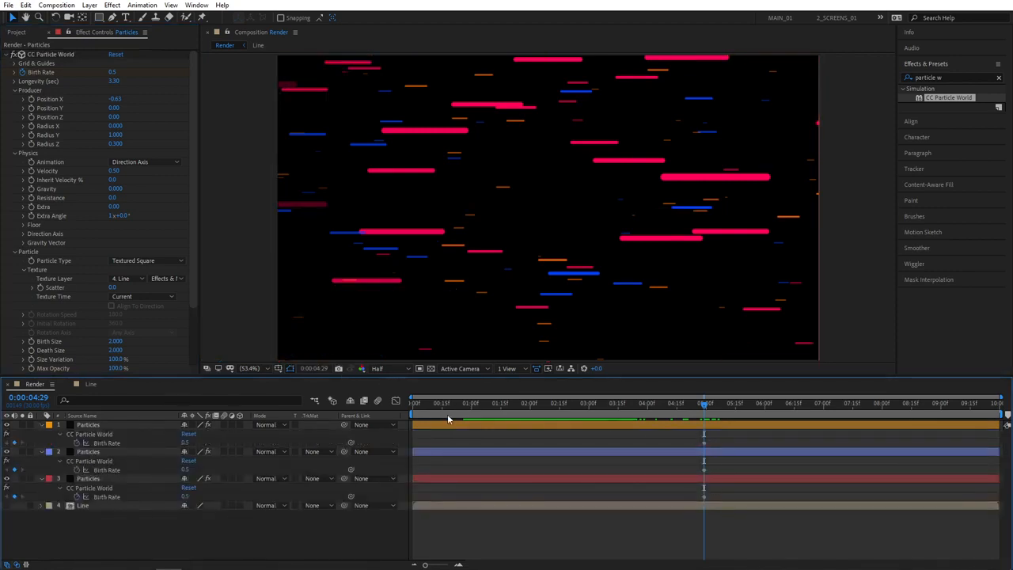
pyautogui.press('pagedown')
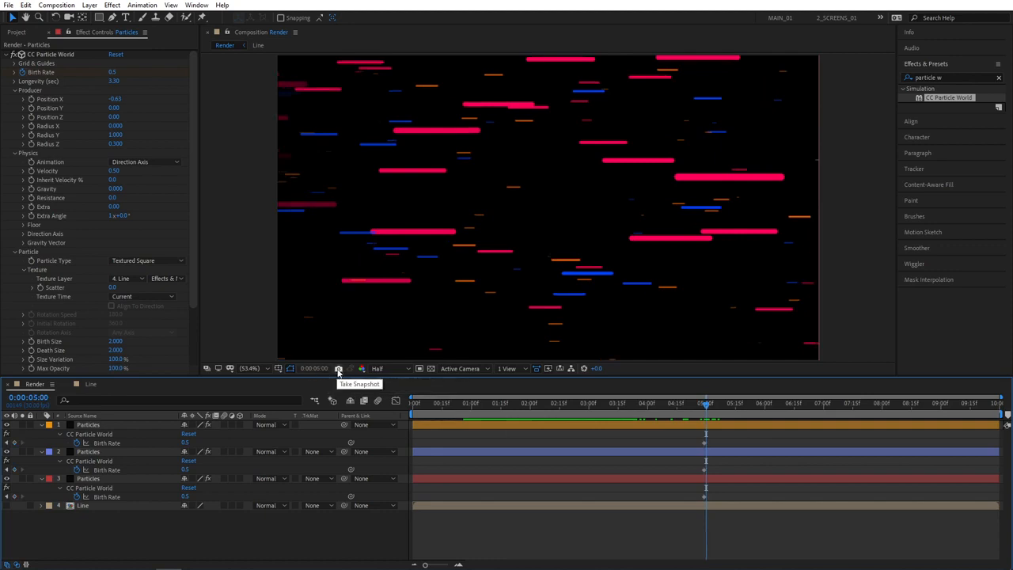
pyautogui.click(184, 443)
pyautogui.write('0')
pyautogui.click(185, 470)
pyautogui.write('0')
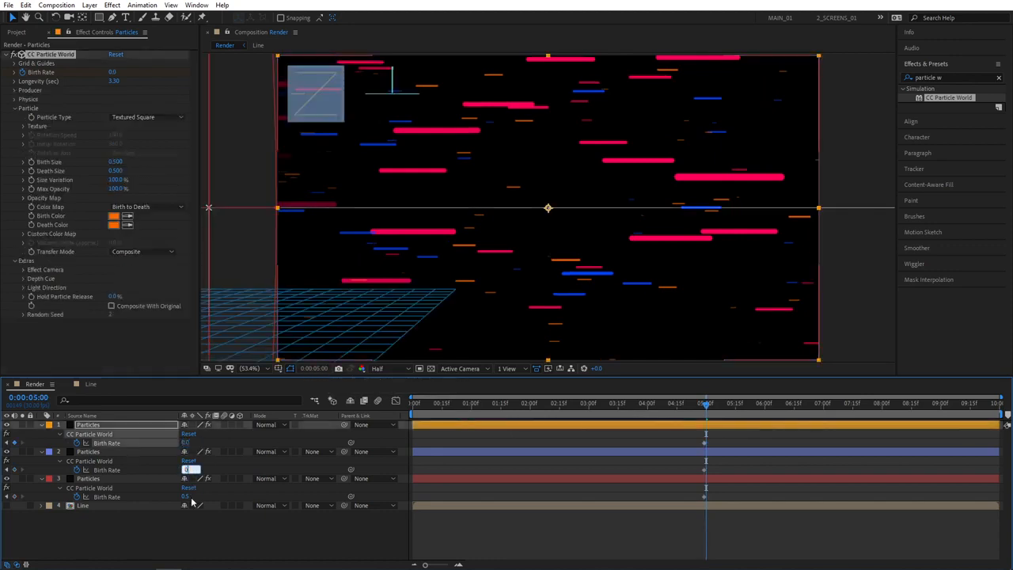
pyautogui.click(186, 497)
pyautogui.write('0')
pyautogui.click(201, 528)
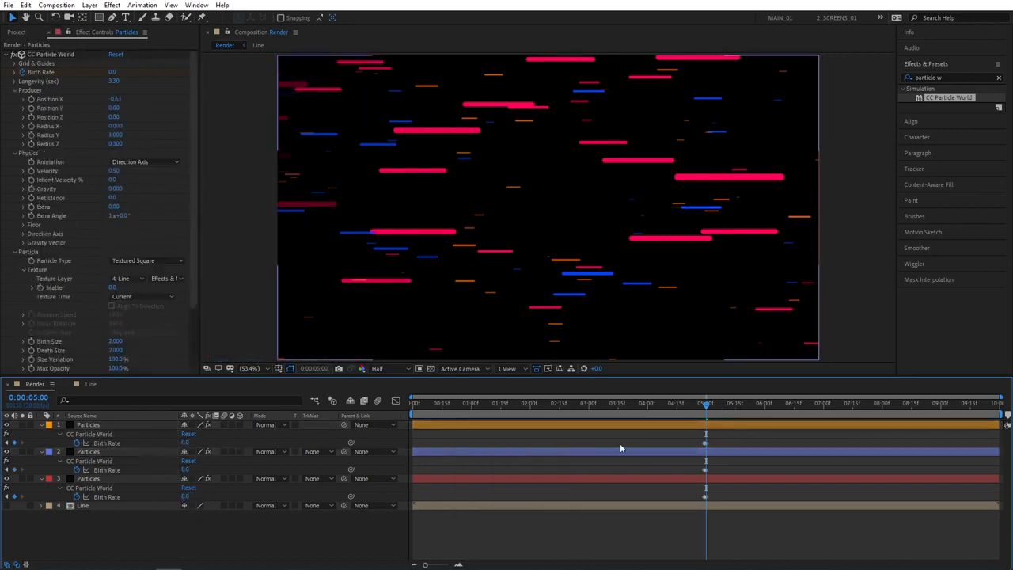
# - Start the work area at 0:00:05:00 and collapse the layers' keyframed properties
pyautogui.press('b')
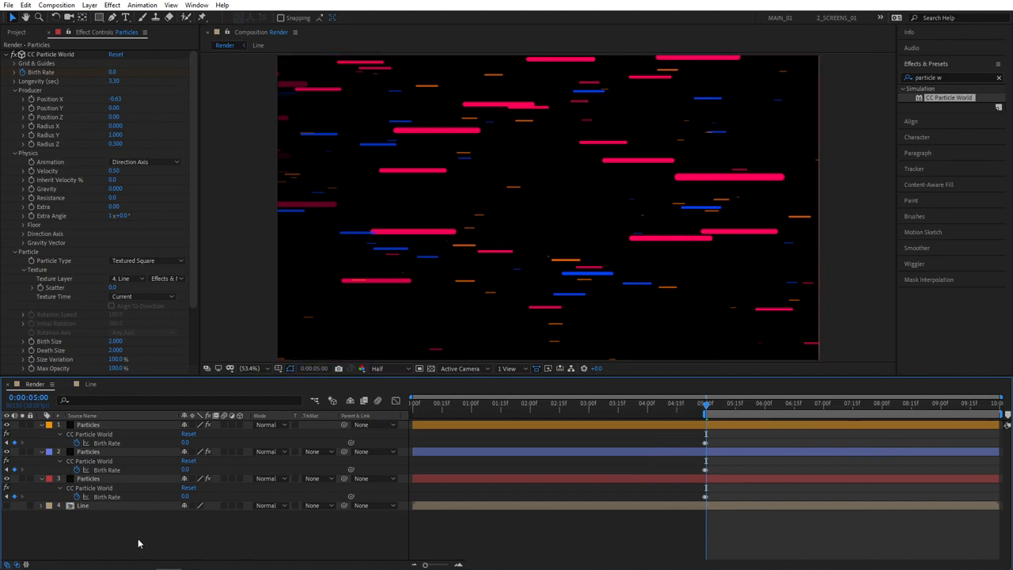
pyautogui.press('u')
pyautogui.press('u')
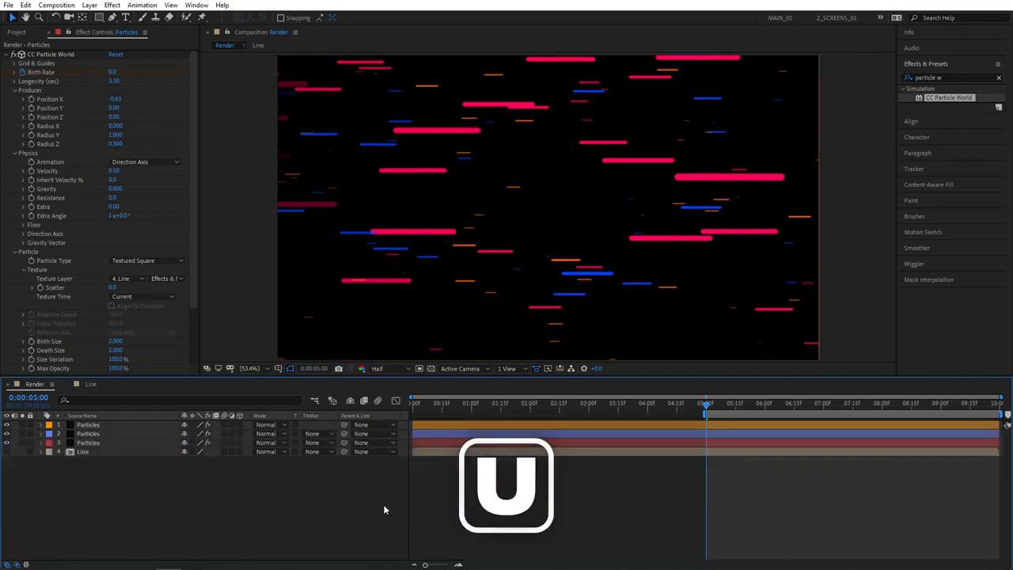
# - Duplicate all three Particles layers together
pyautogui.click(86, 425)
pyautogui.keyDown('shift'); pyautogui.click(88, 443); pyautogui.keyUp('shift')
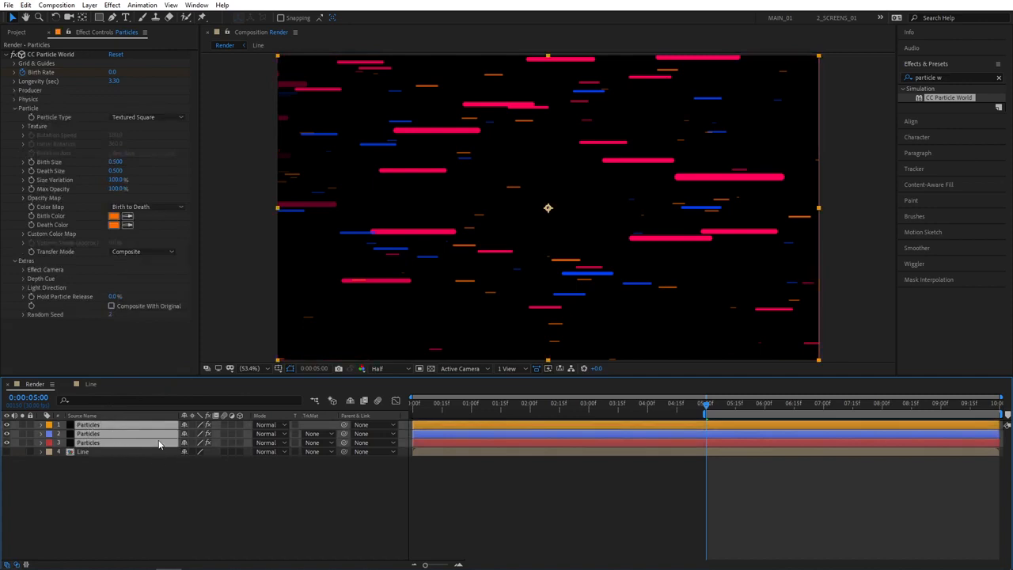
pyautogui.hotkey('ctrl', 'd')
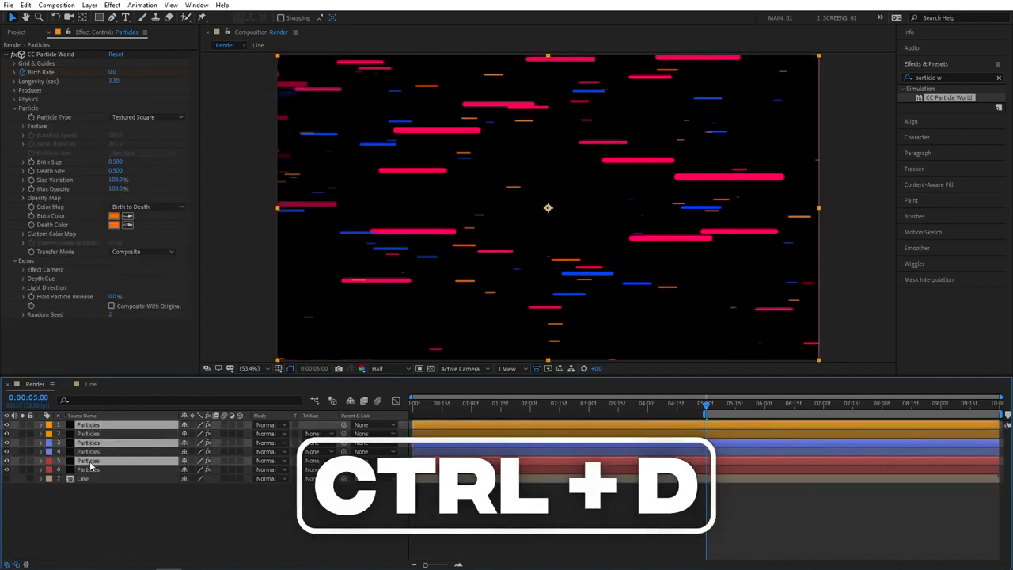
# - Move the three duplicated Particles layers above the originals and shift them to start at 0:00:05:00
pyautogui.moveTo(90, 462); pyautogui.dragTo(93, 433)
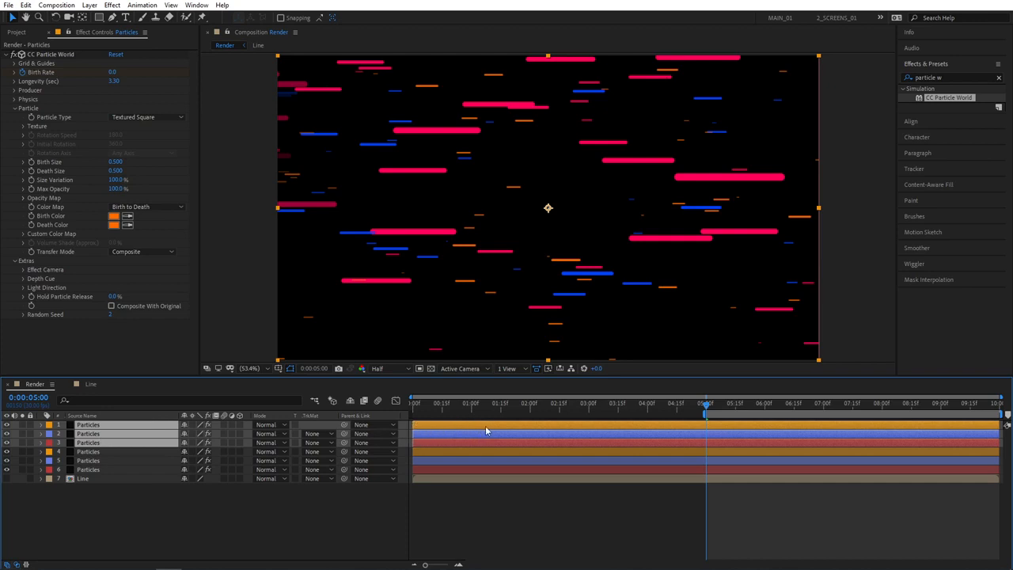
pyautogui.moveTo(486, 430); pyautogui.dragTo(785, 448)
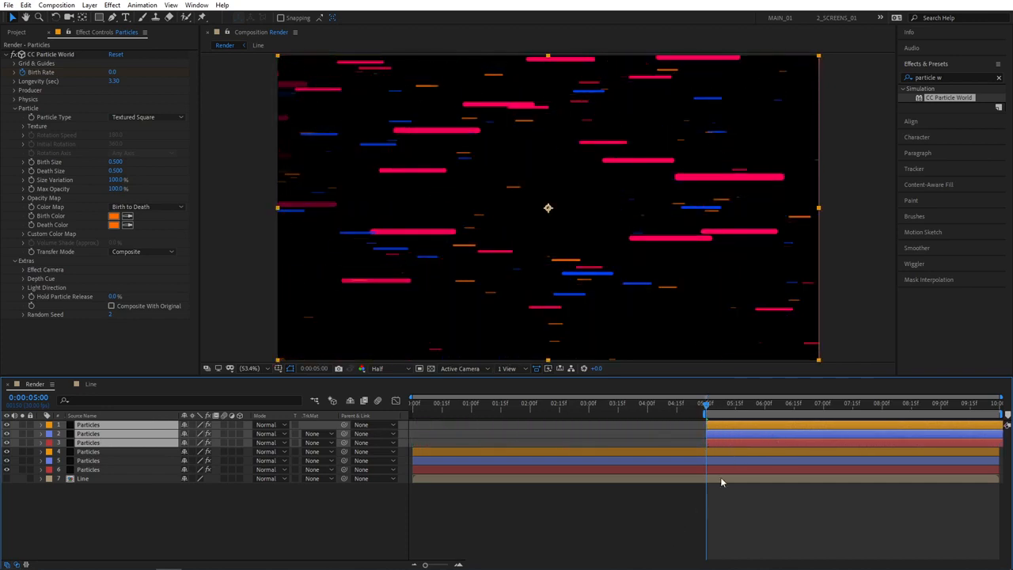
# - Play the work area from 0:00:05:00 and compare it with the frames around 0:00:09:17 to check the particles' loop
pyautogui.moveTo(710, 406); pyautogui.dragTo(972, 418)
pyautogui.press('space')
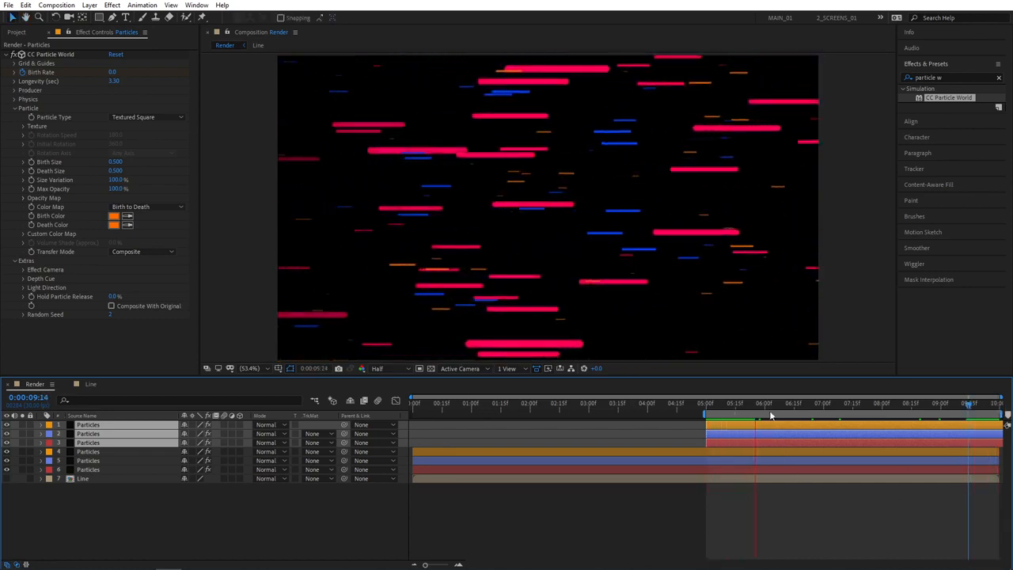
pyautogui.press('space')
pyautogui.click(974, 406)
pyautogui.press('space')
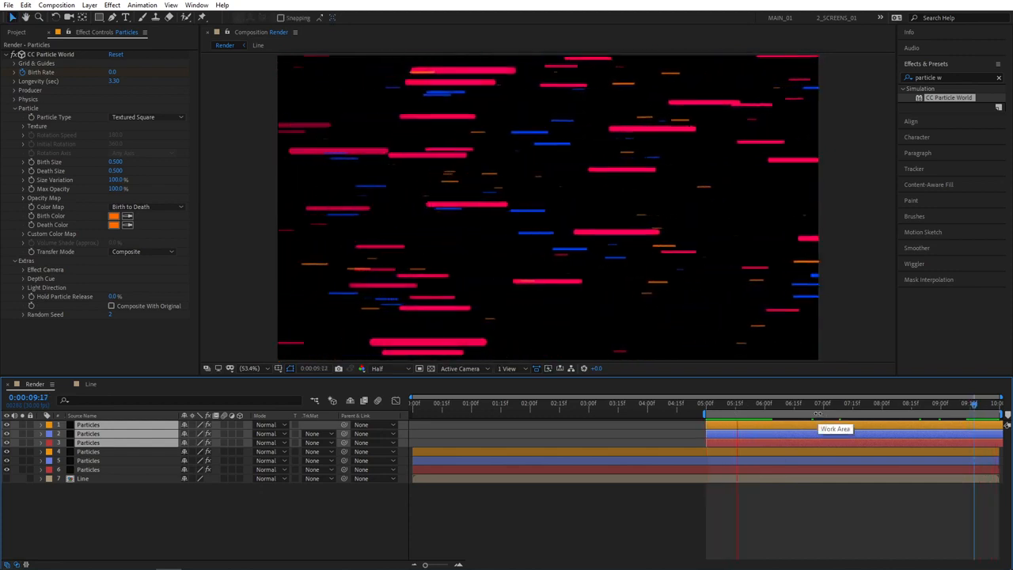
pyautogui.press('space')
pyautogui.click(224, 505)
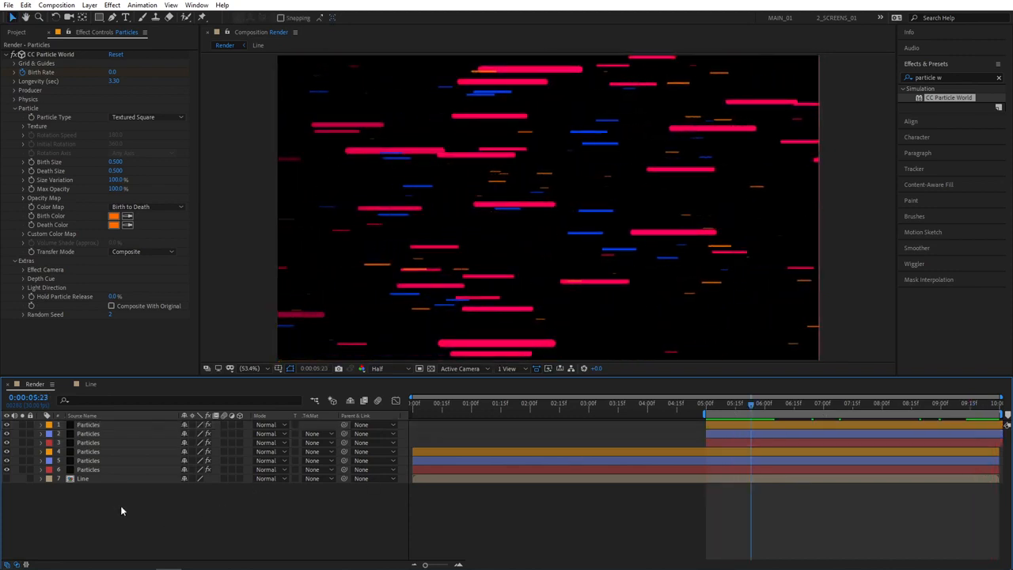
# - Pre-compose all seven layers, including Line, into a new composition named Animation
pyautogui.moveTo(166, 512); pyautogui.dragTo(88, 427)
pyautogui.rightClick(89, 428)
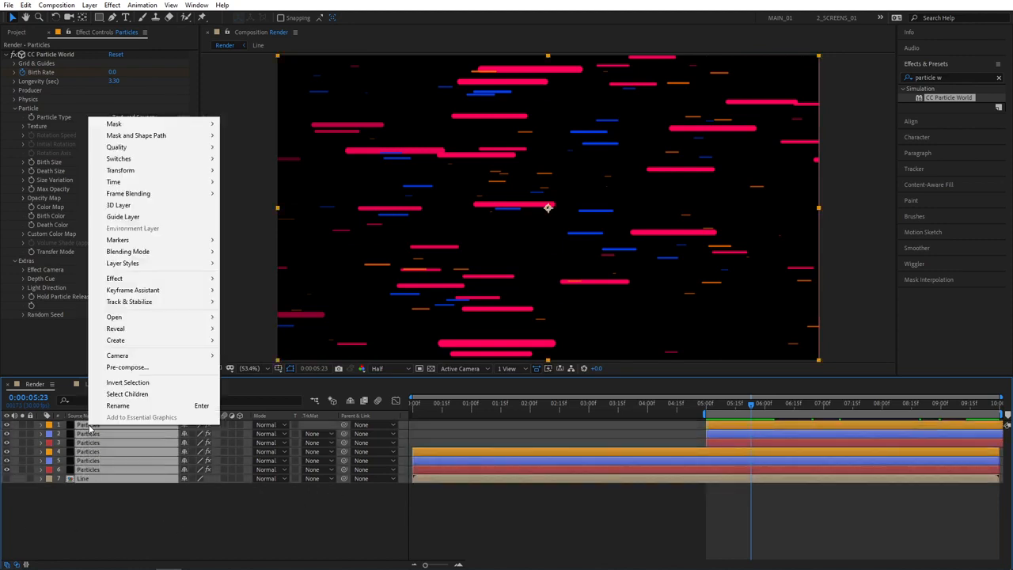
pyautogui.click(127, 366)
pyautogui.write('Anim')
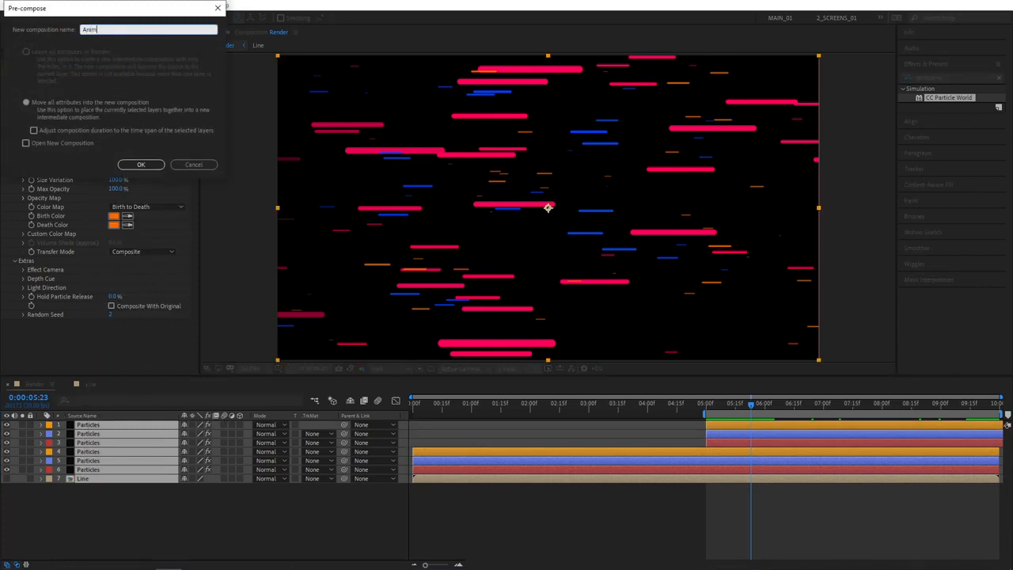
pyautogui.write('ation')
pyautogui.press('Return')
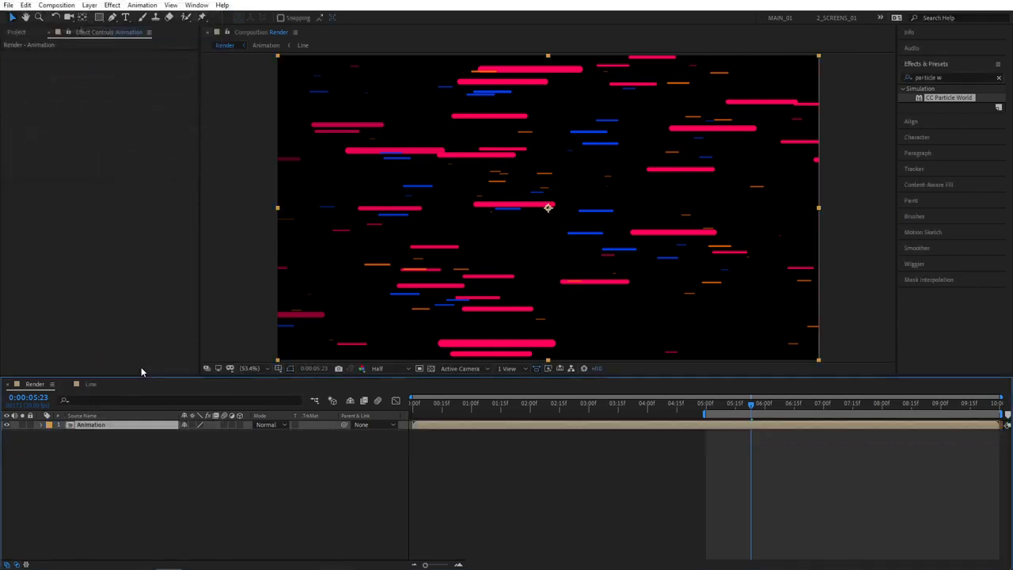
# - Create a solid named BG and place it beneath the Animation layer
pyautogui.click(198, 519)
pyautogui.rightClick(82, 465)
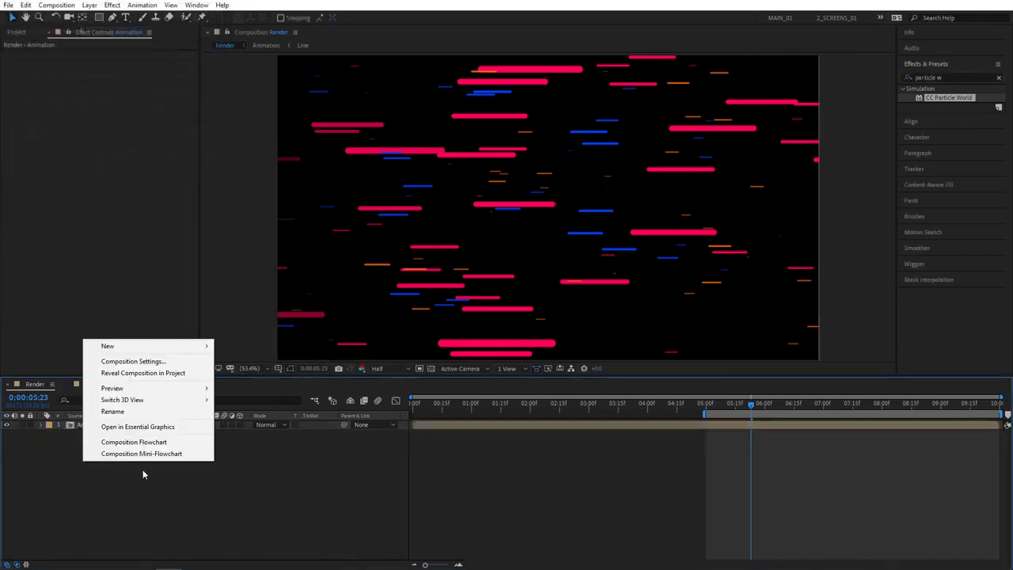
pyautogui.moveTo(131, 346)
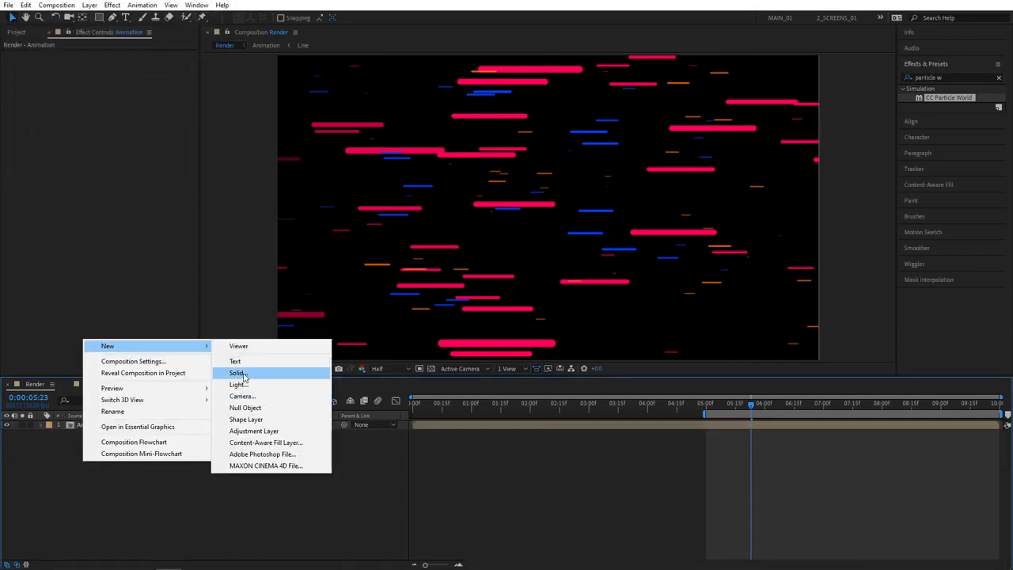
pyautogui.click(239, 373)
pyautogui.write('BG')
pyautogui.press('Return')
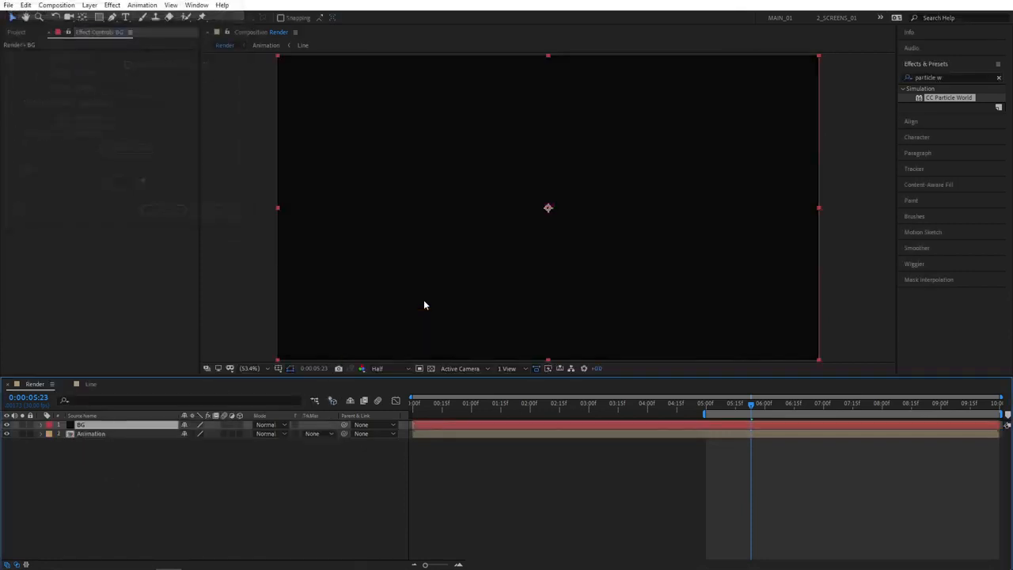
pyautogui.moveTo(83, 427); pyautogui.dragTo(79, 440)
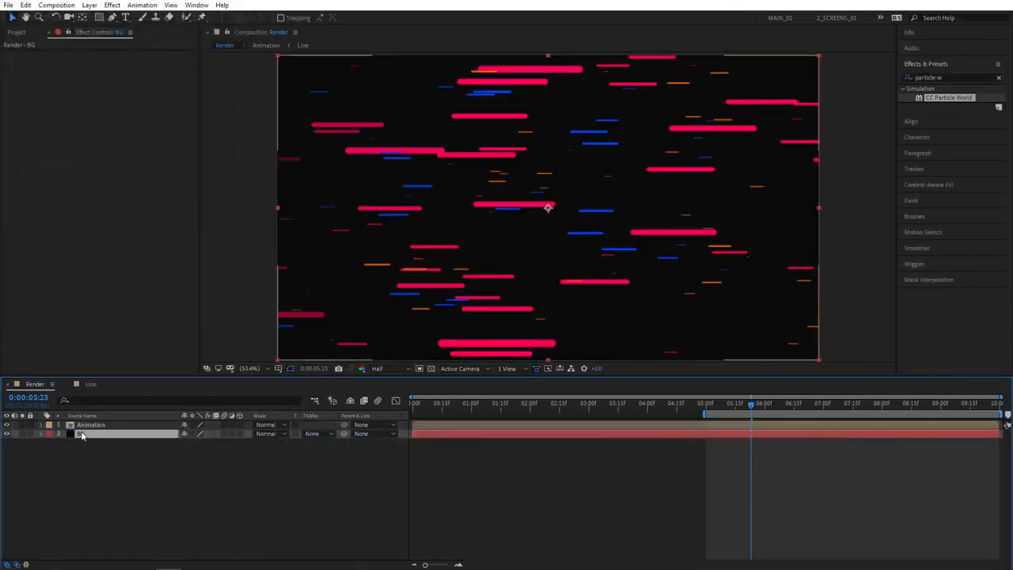
# - Find the Gradient Ramp effect and apply it to the BG layer
pyautogui.click(957, 76)
pyautogui.write('gradie')
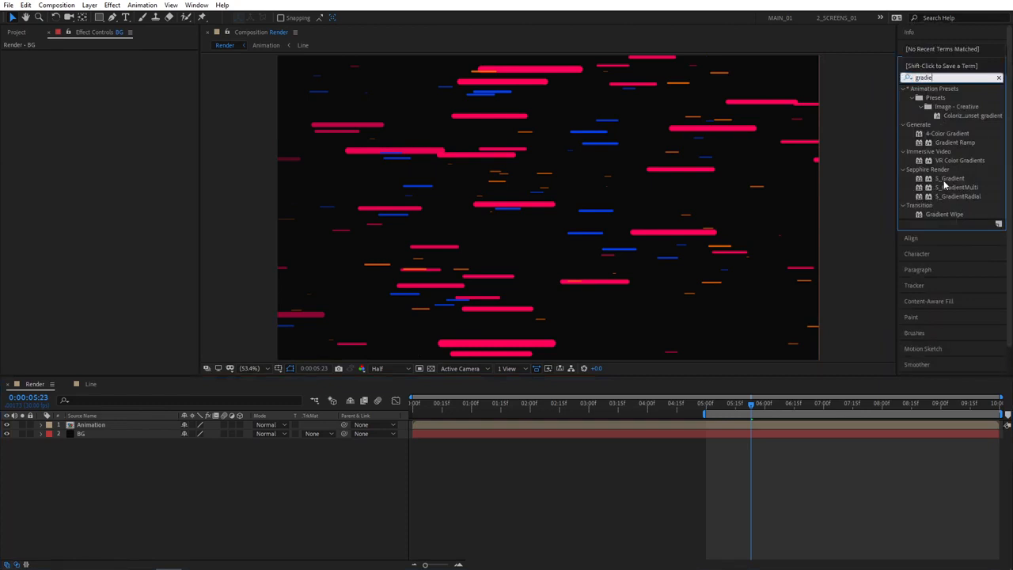
pyautogui.scroll(-1, 944, 185)
pyautogui.moveTo(957, 115); pyautogui.dragTo(99, 433)
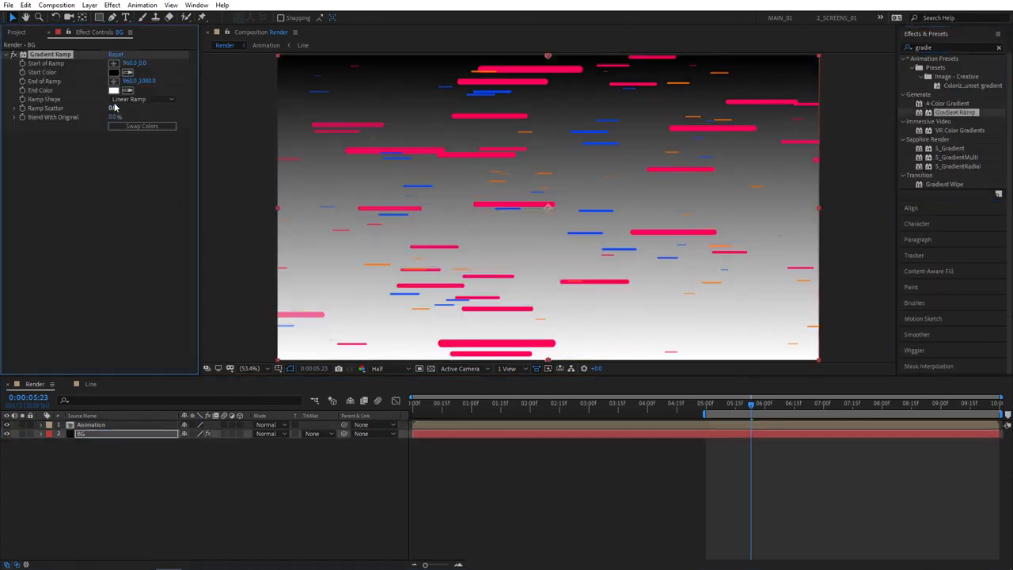
# - Set the Gradient Ramp's Start Color to dark red, hex 350011
pyautogui.click(113, 72)
pyautogui.click(161, 39)
pyautogui.click(146, 28)
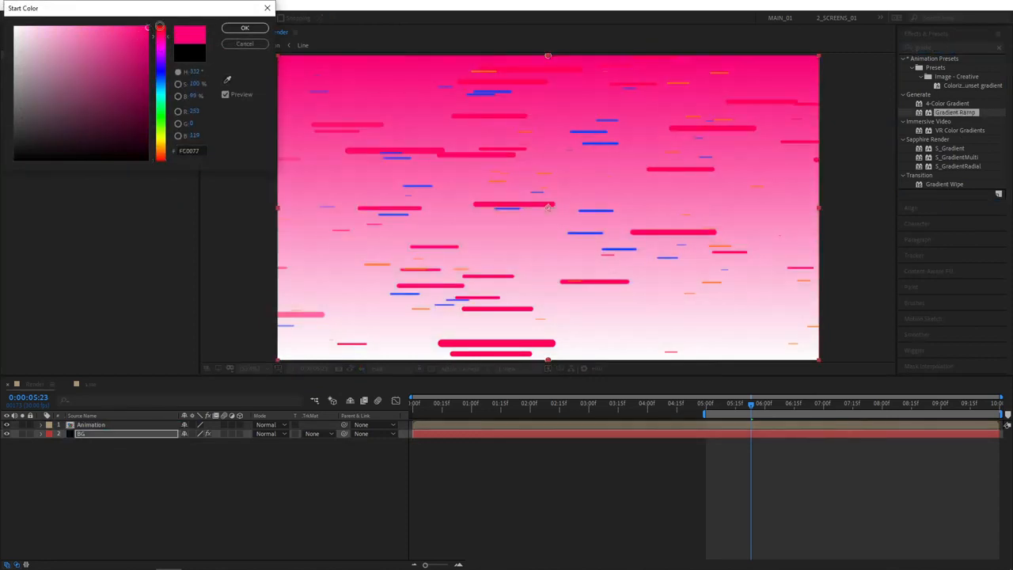
pyautogui.moveTo(149, 34); pyautogui.dragTo(198, 129)
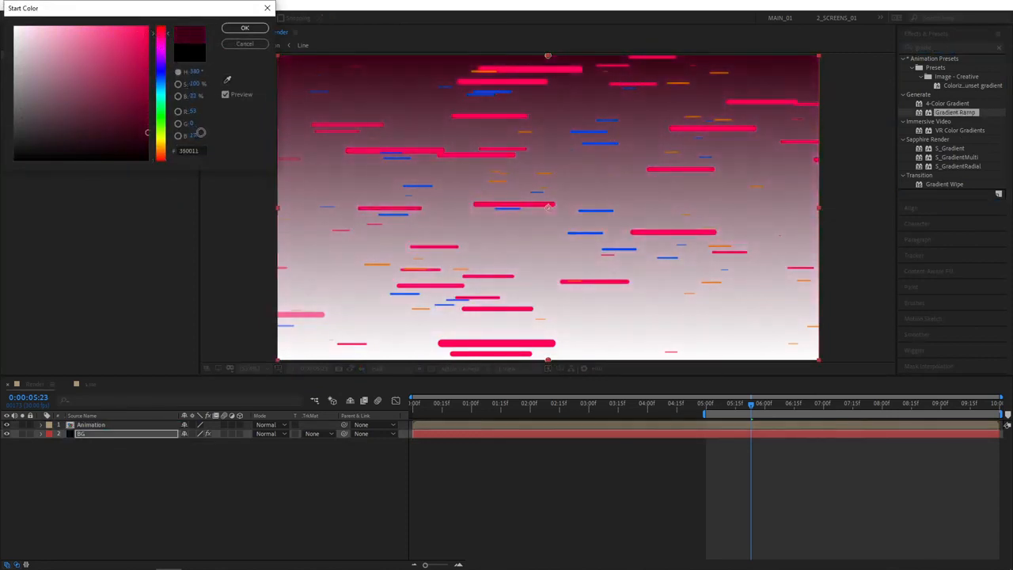
pyautogui.click(244, 29)
# - Set the Gradient Ramp's End Color to dark blue, hex 050021
pyautogui.click(113, 90)
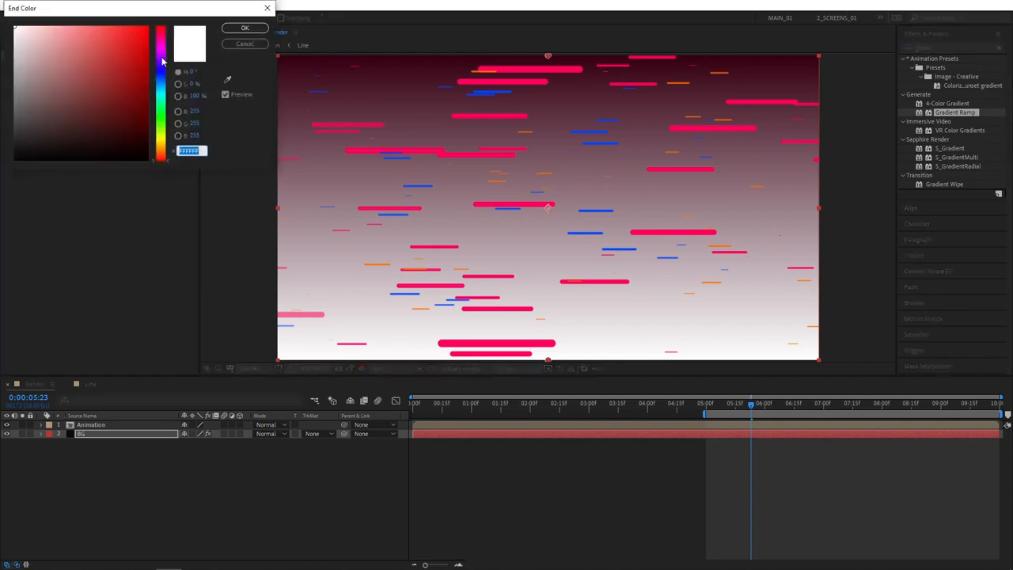
pyautogui.click(161, 66)
pyautogui.moveTo(146, 83); pyautogui.dragTo(148, 143)
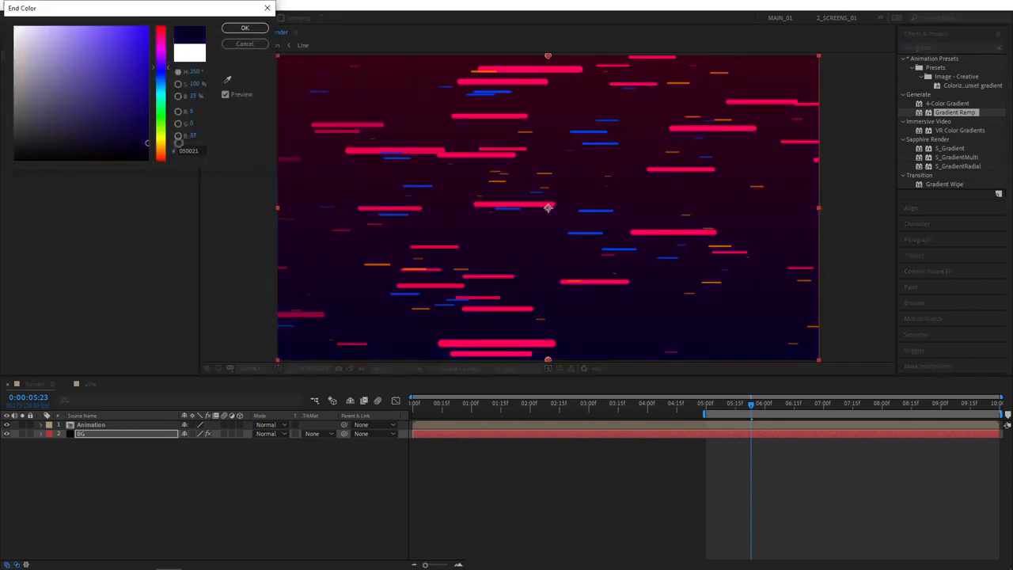
pyautogui.click(245, 28)
# - Try the ramp's colors swapped, swap them back, and set Ramp Scatter to 300
pyautogui.click(135, 126)
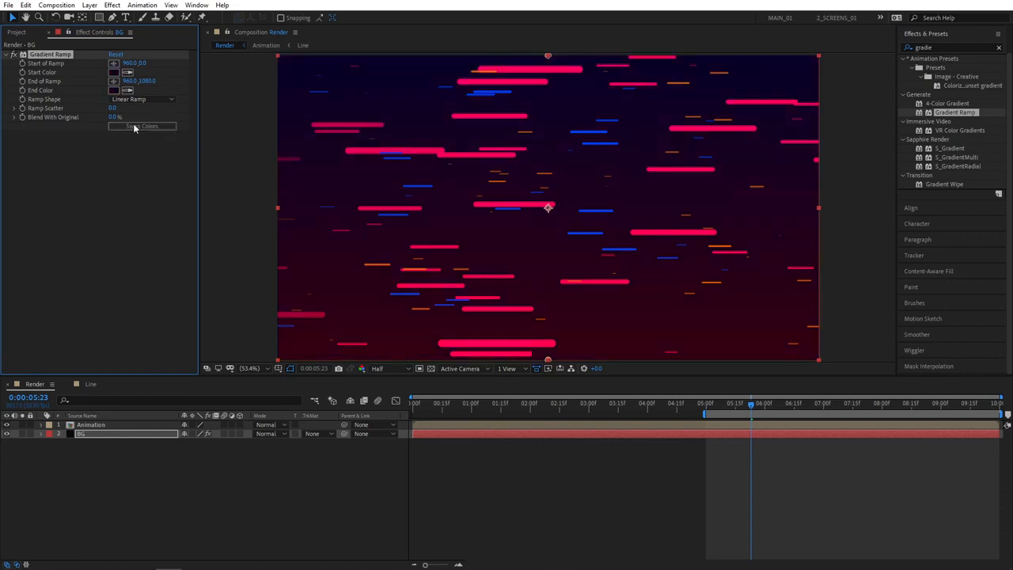
pyautogui.click(135, 126)
pyautogui.click(112, 108)
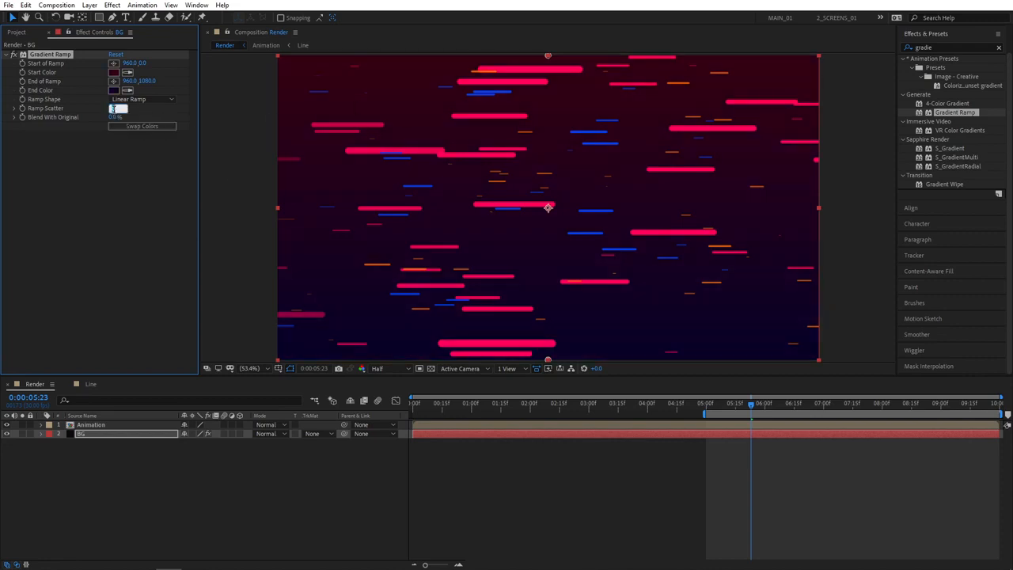
pyautogui.write('300')
pyautogui.press('Return')
pyautogui.click(182, 511)
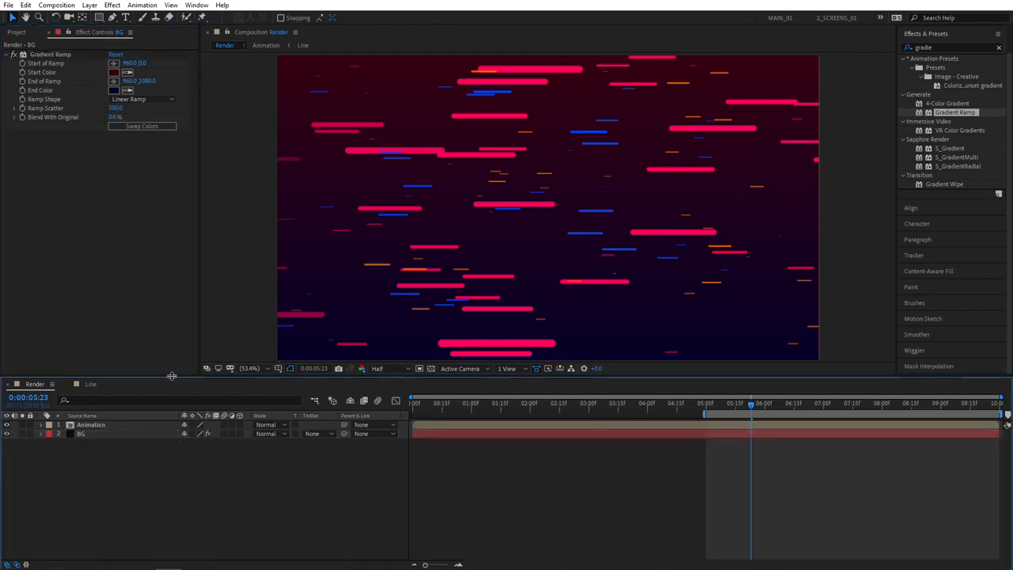
# - Set the Animation layer's Rotation to -45° and preview the diagonal particle motion
pyautogui.click(91, 425)
pyautogui.press('r')
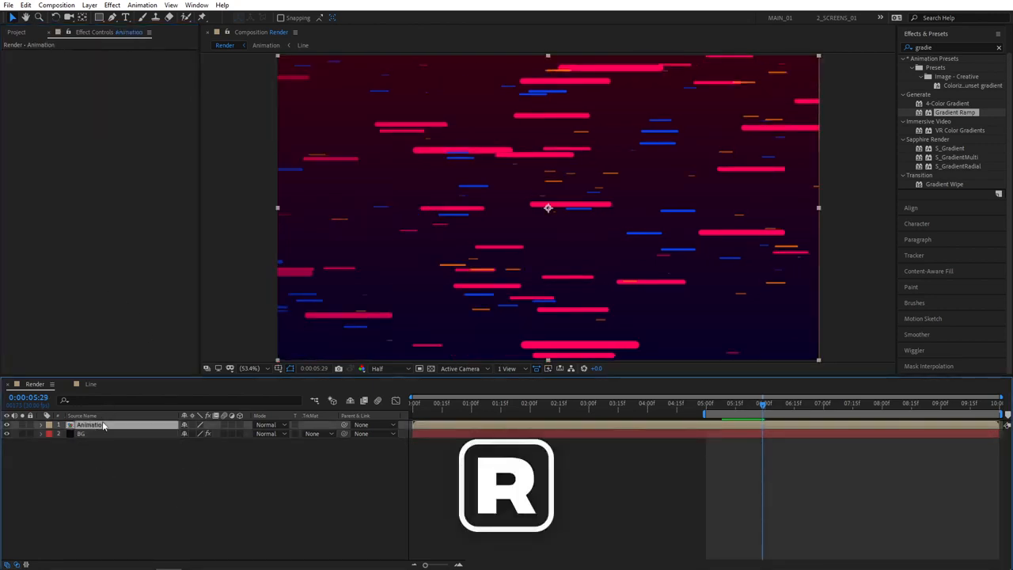
pyautogui.click(194, 434)
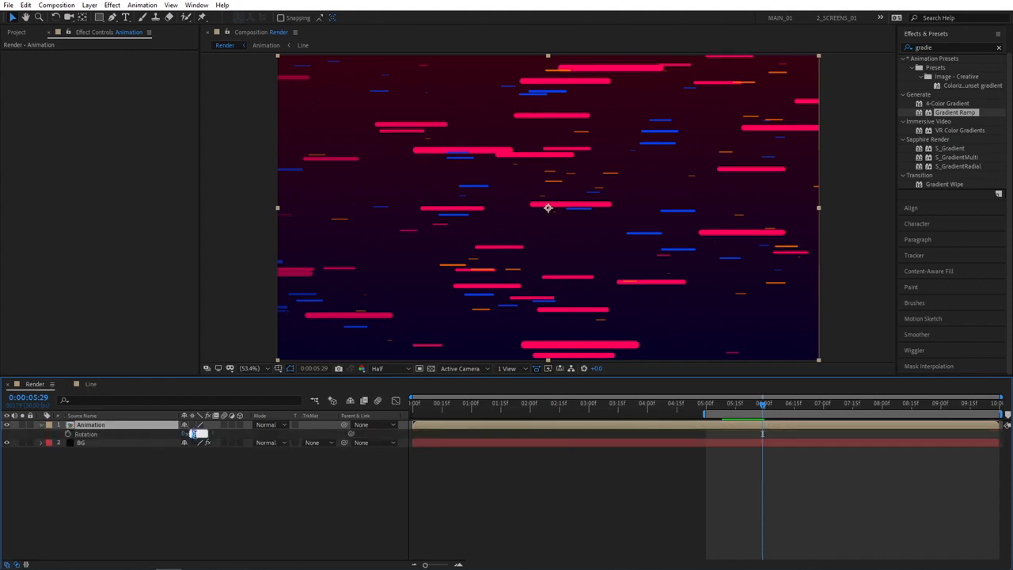
pyautogui.press('Return')
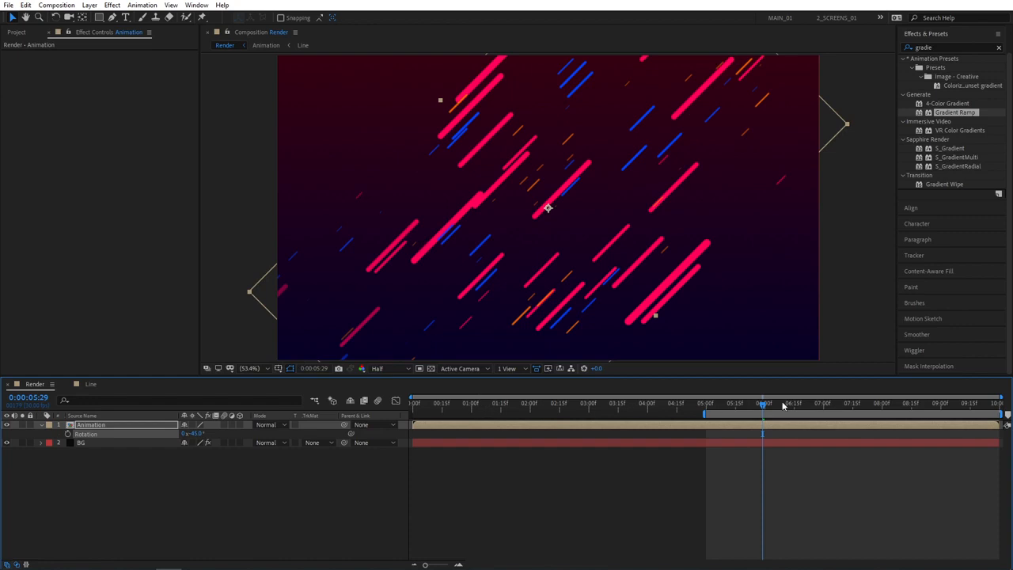
pyautogui.moveTo(763, 406); pyautogui.dragTo(770, 406)
pyautogui.press('space')
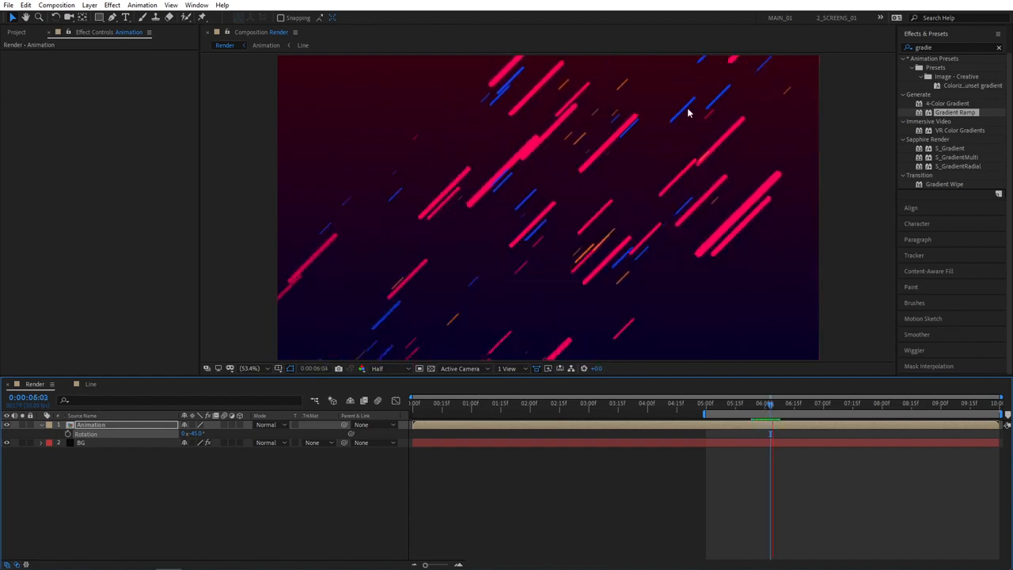
pyautogui.press('space')
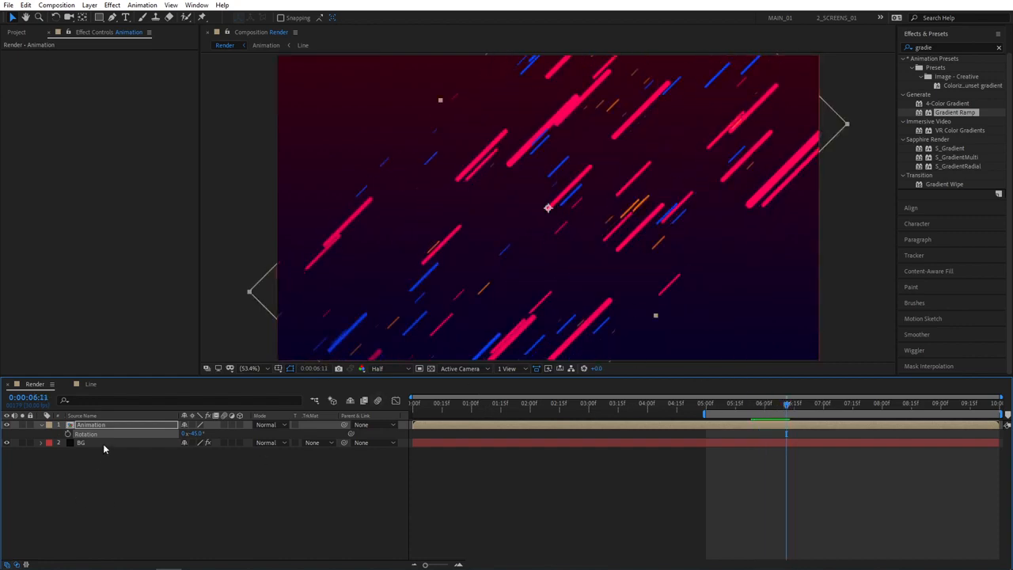
# - Scale the Animation layer up to 198% and preview it from 0:00:05:05
pyautogui.press('s')
pyautogui.moveTo(193, 434)
pyautogui.mouseDown()
pyautogui.moveTo(285, 434)
pyautogui.moveTo(249, 434)
pyautogui.mouseUp()
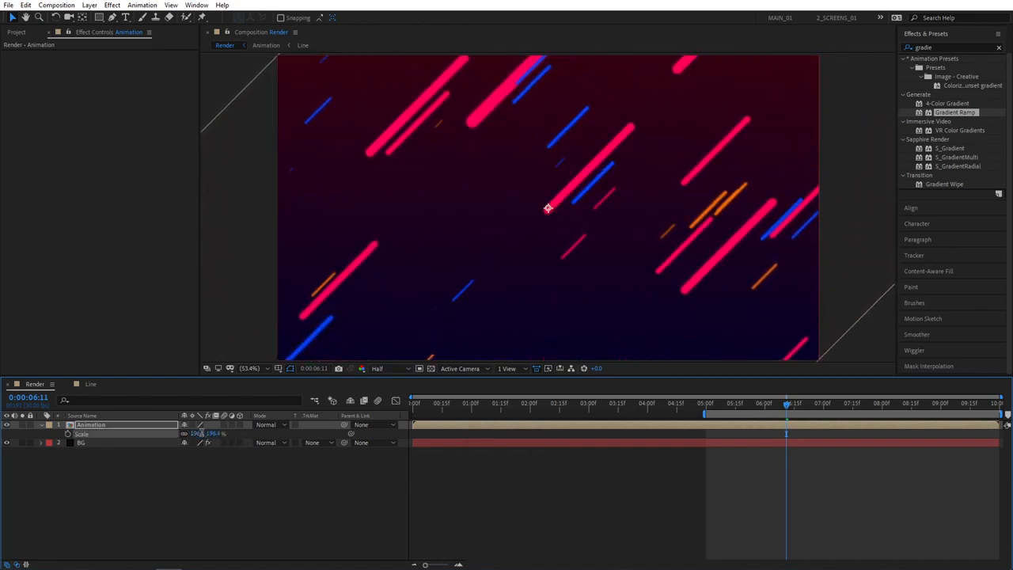
pyautogui.click(198, 433)
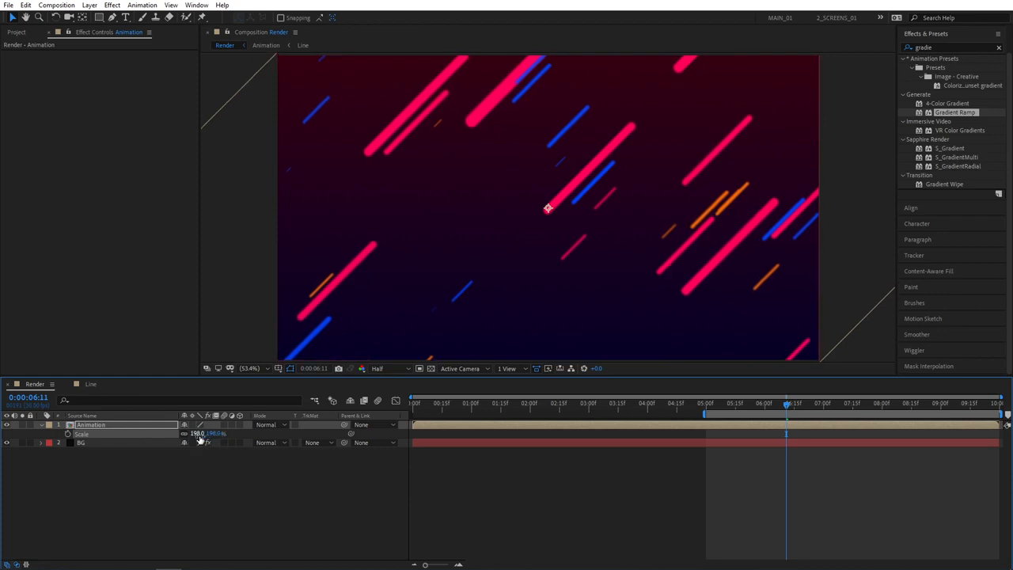
pyautogui.click(265, 534)
pyautogui.click(717, 411)
pyautogui.press('space')
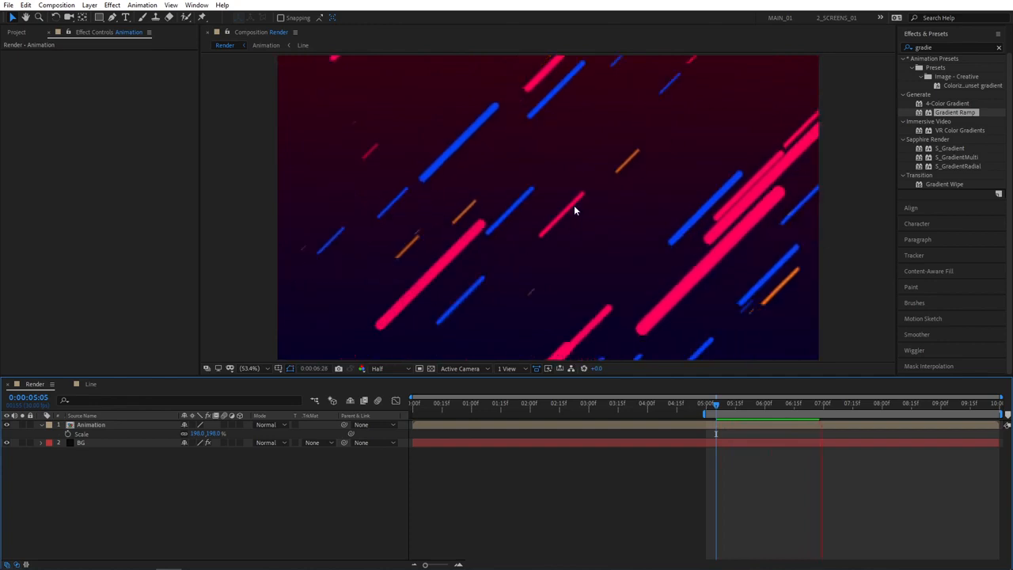
pyautogui.press('space')
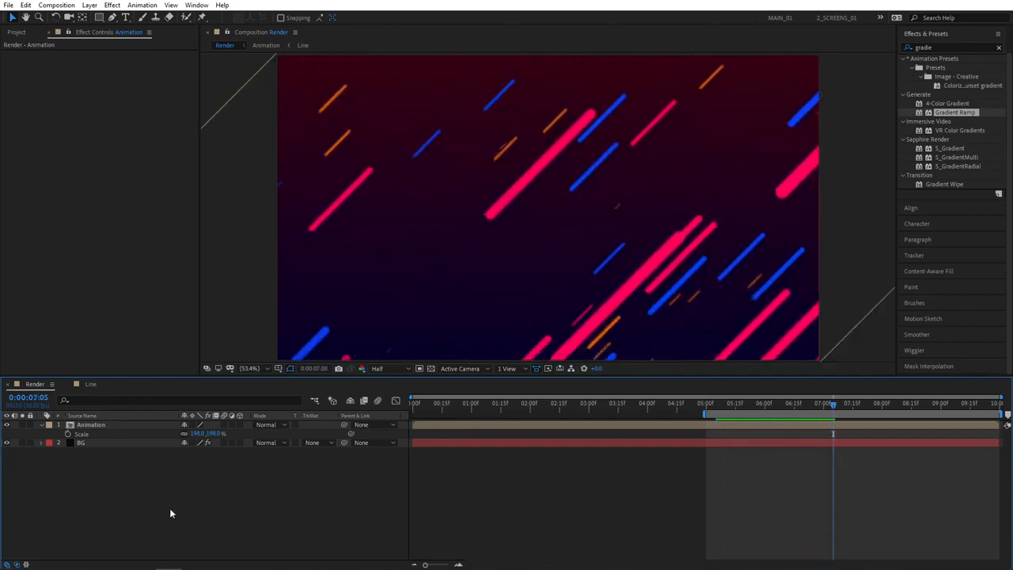
# - Find the Stylize Glow effect and apply it to the Animation layer
pyautogui.click(101, 427)
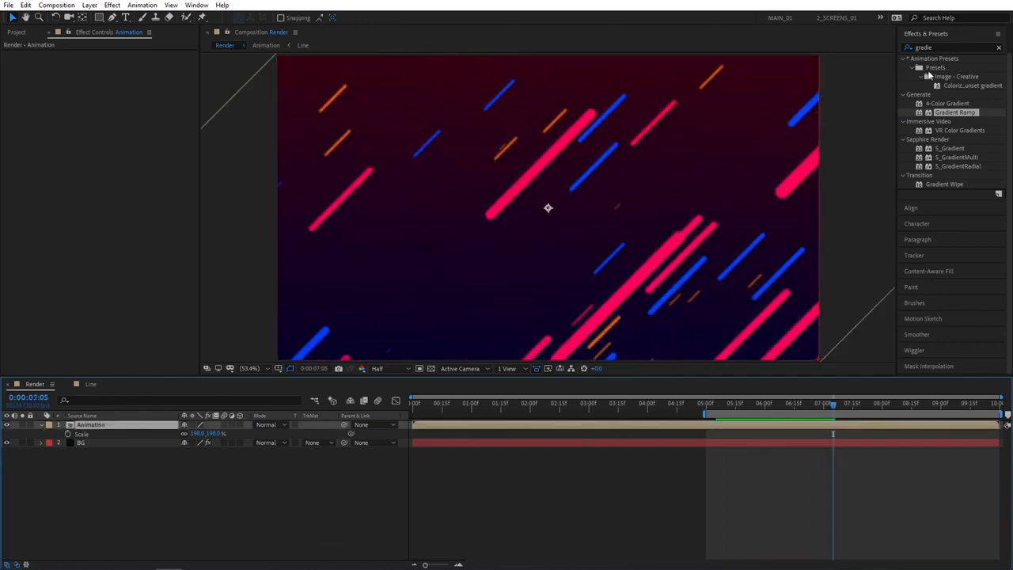
pyautogui.click(943, 47)
pyautogui.write('glow')
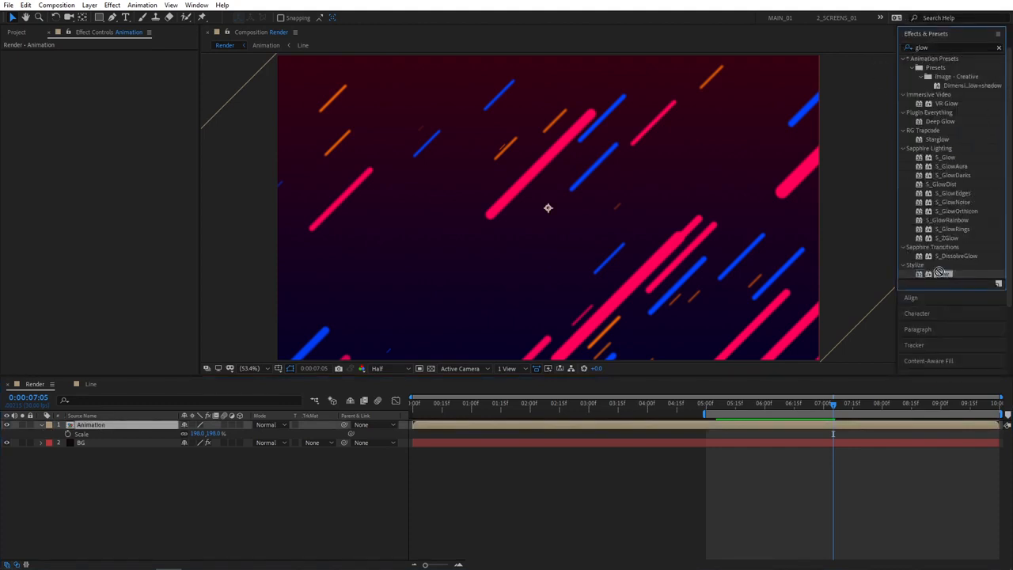
pyautogui.moveTo(940, 273); pyautogui.dragTo(91, 425)
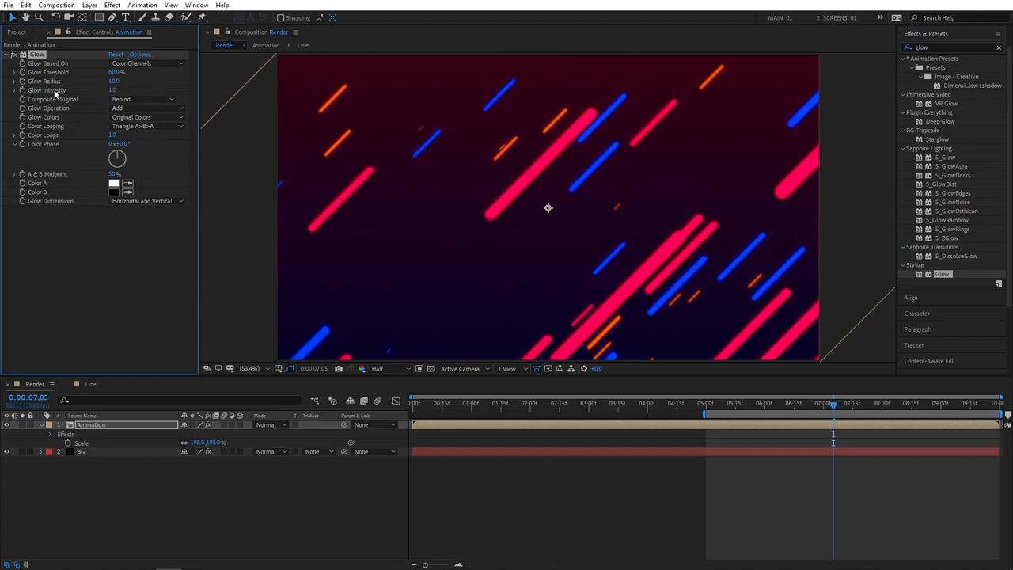
# - Set the Glow effect's Glow Radius to 20 and Glow Intensity to 0.6
pyautogui.click(114, 81)
pyautogui.write('20')
pyautogui.press('Return')
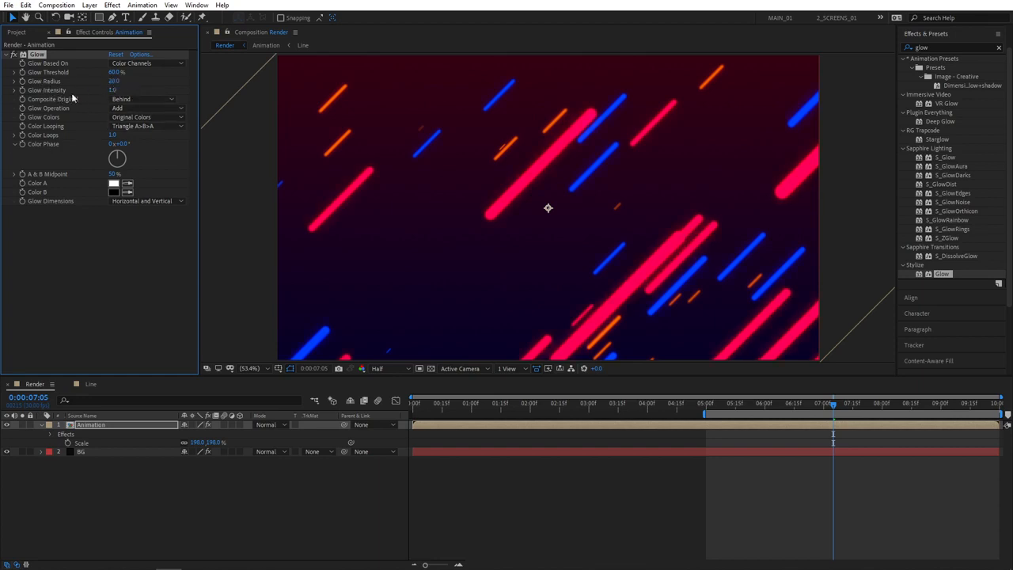
pyautogui.click(113, 89)
pyautogui.write('2')
pyautogui.press('Return')
# - Duplicate the Glow effect on the Animation layer
pyautogui.click(39, 81)
pyautogui.click(34, 56)
pyautogui.hotkey('ctrl', 'd')
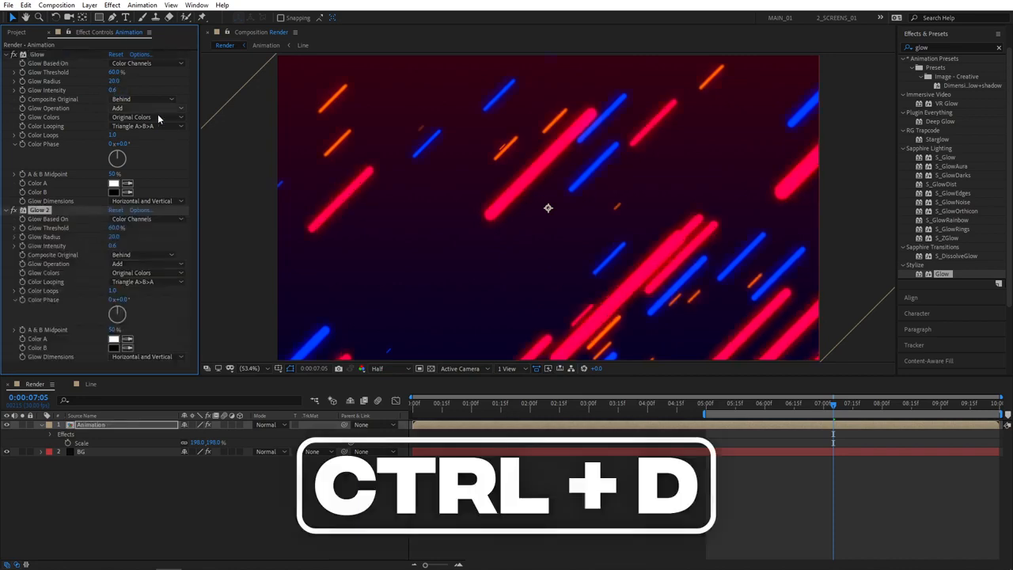
# - Set the duplicated Glow 2 effect's Glow Radius to 300 and Glow Intensity to 0.5
pyautogui.click(116, 238)
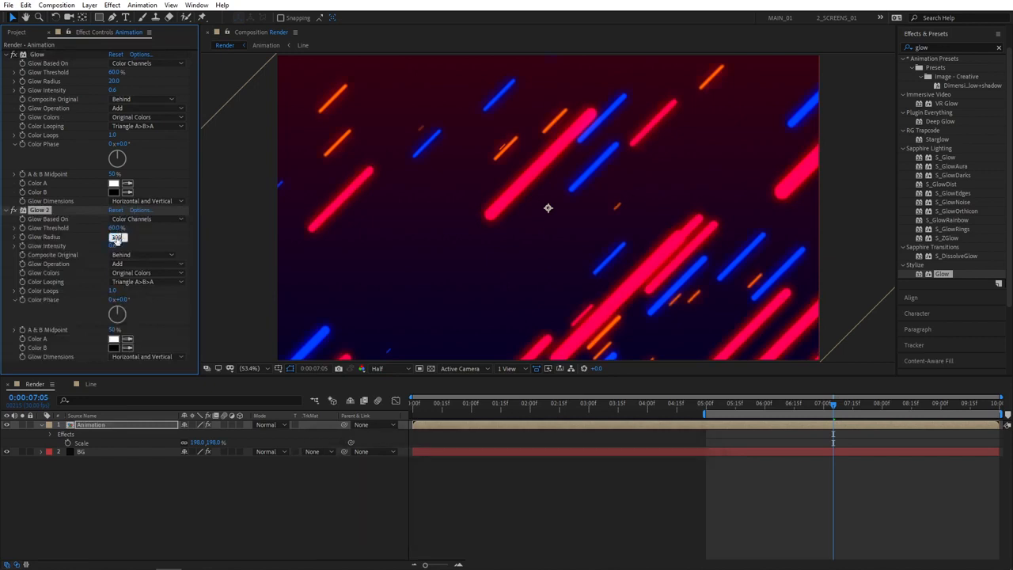
pyautogui.write('300')
pyautogui.press('Return')
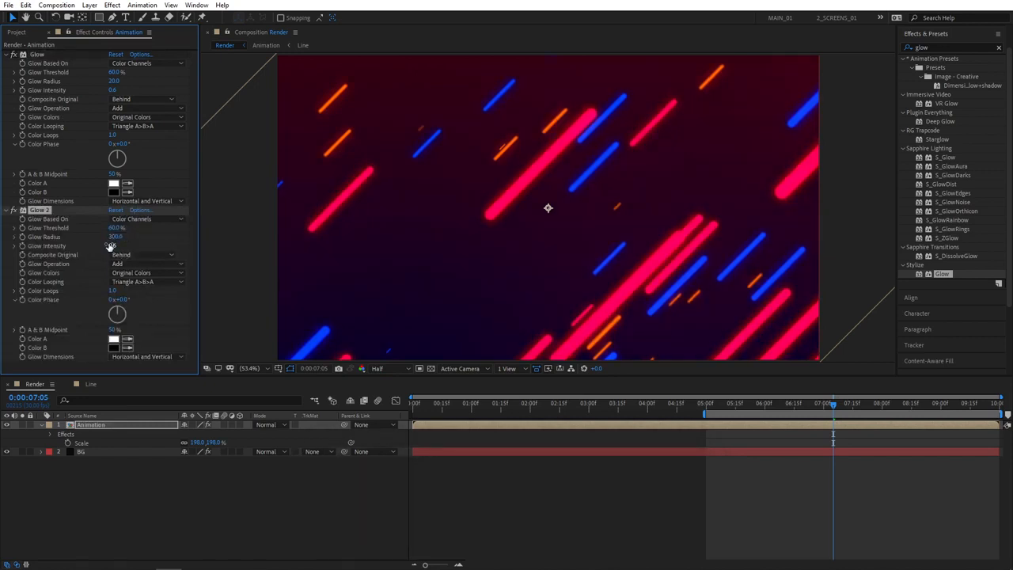
pyautogui.click(112, 246)
pyautogui.write('0.5')
pyautogui.press('Return')
pyautogui.click(194, 531)
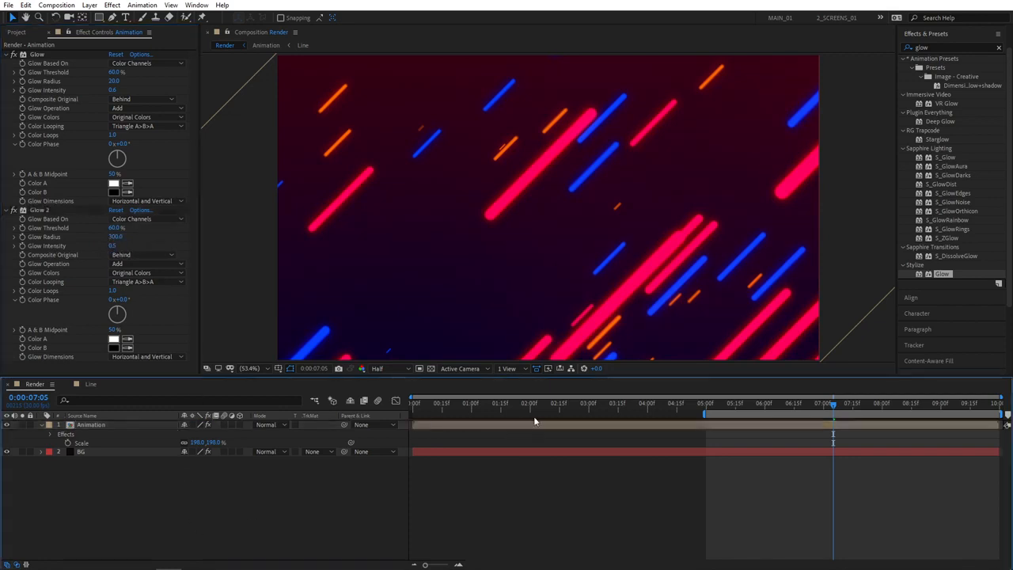
# - Preview the doubled glow from 0:00:05:05 and scrub through the following second of the animation
pyautogui.click(715, 406)
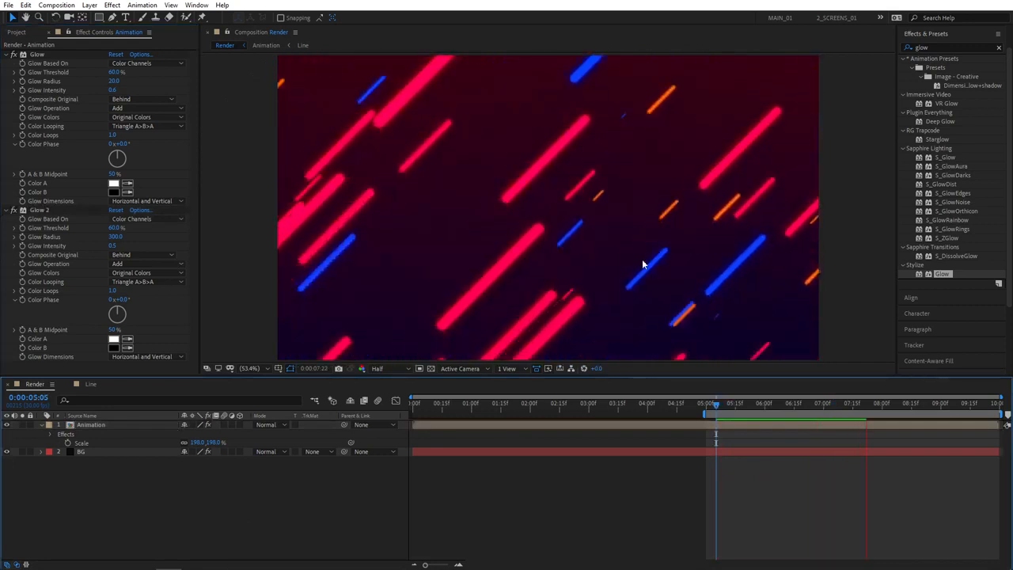
pyautogui.press('space')
pyautogui.moveTo(730, 407); pyautogui.dragTo(774, 406)
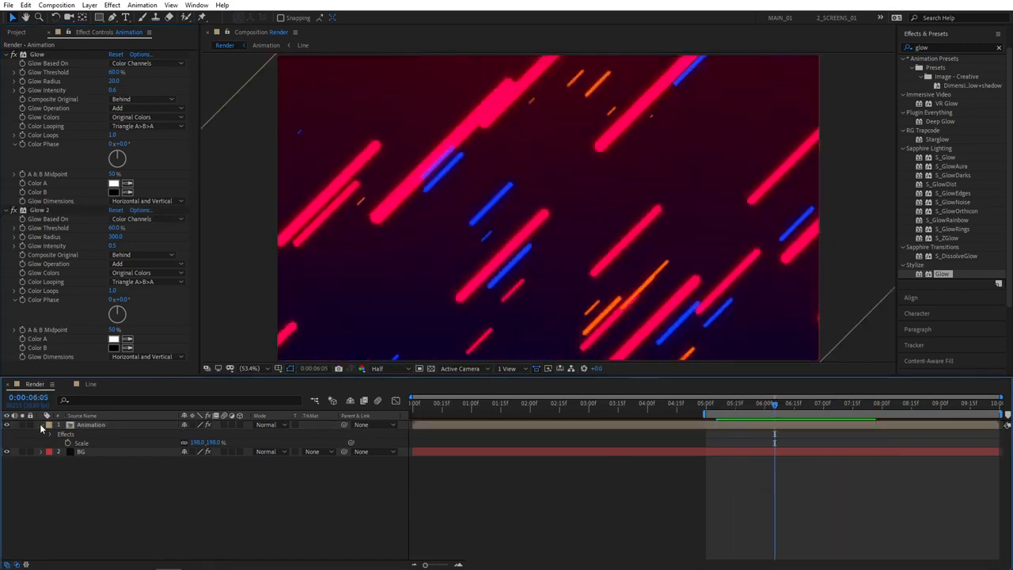
pyautogui.moveTo(724, 407); pyautogui.dragTo(733, 407)
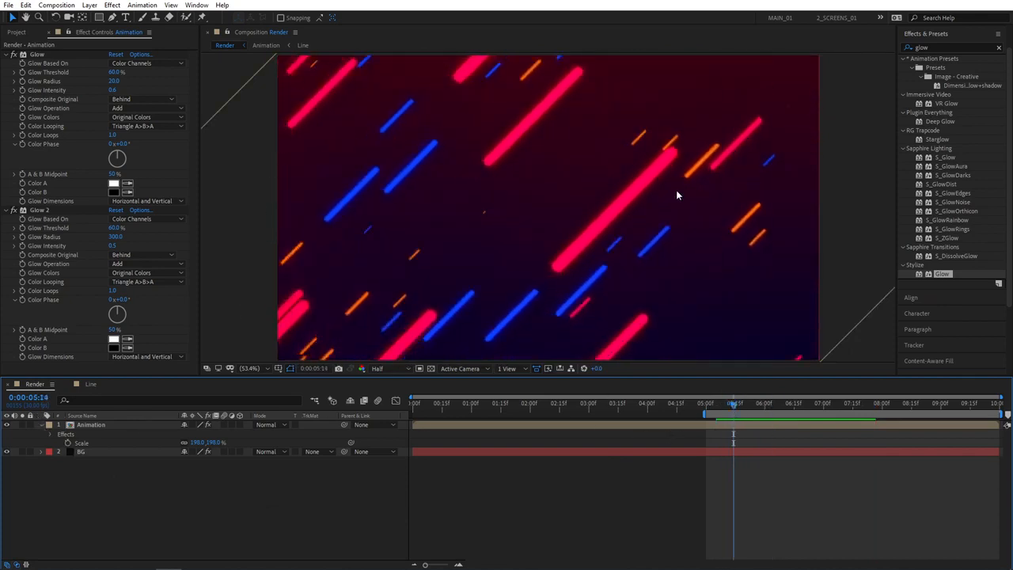
pyautogui.press('space')
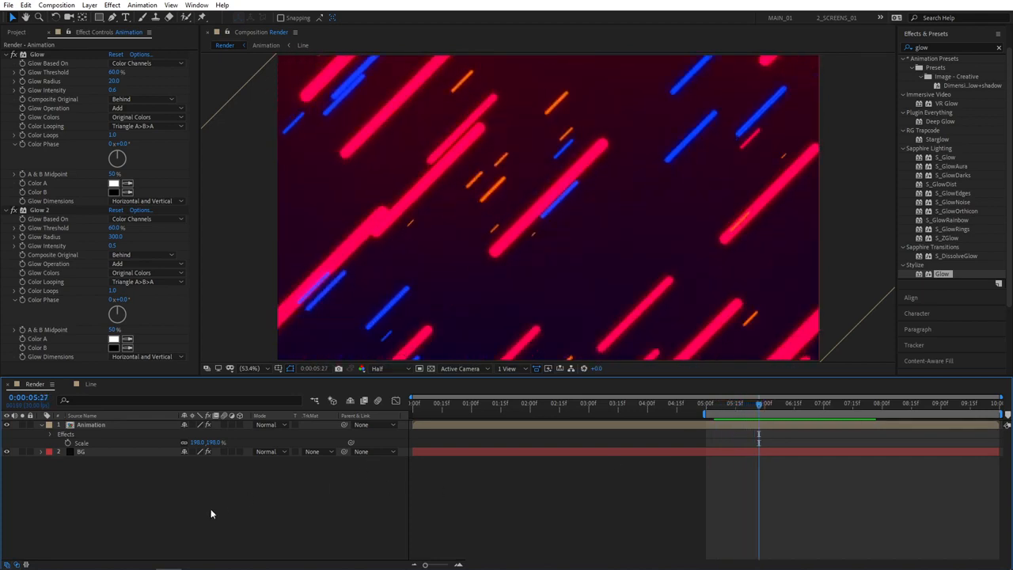
# - Draw a closed six-point mask on the Animation layer with the Pen tool, cutting across the frame's lower-left and upper-right corners
pyautogui.scroll(-1, 425, 284)
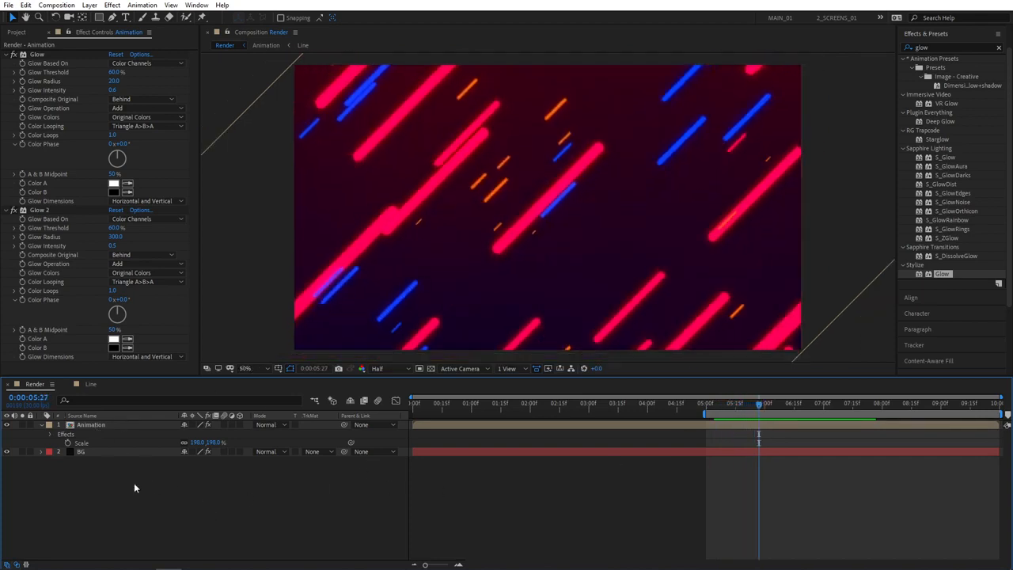
pyautogui.click(95, 426)
pyautogui.press(',')
pyautogui.press(',')
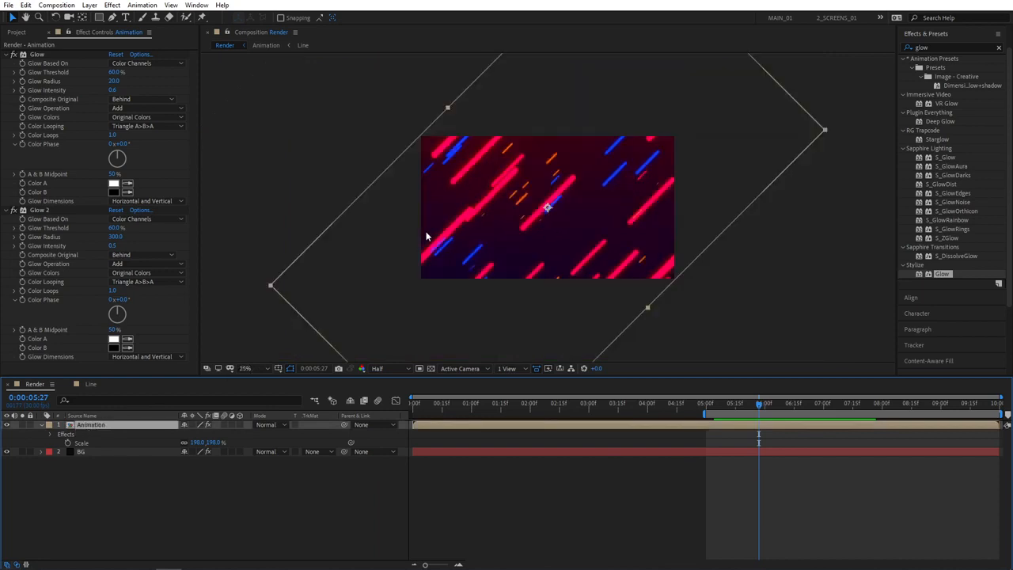
pyautogui.click(113, 17)
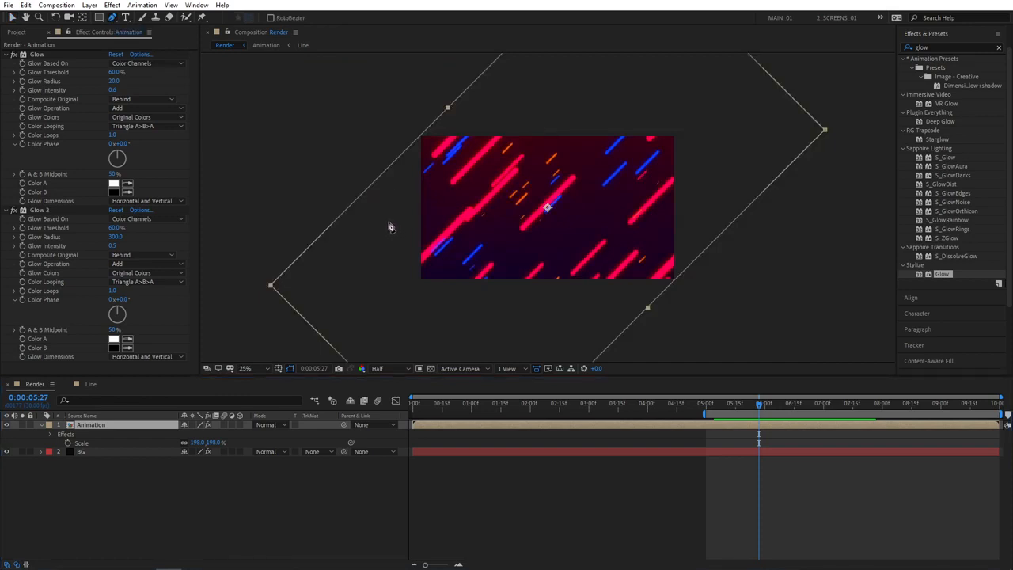
pyautogui.click(388, 223)
pyautogui.click(489, 302)
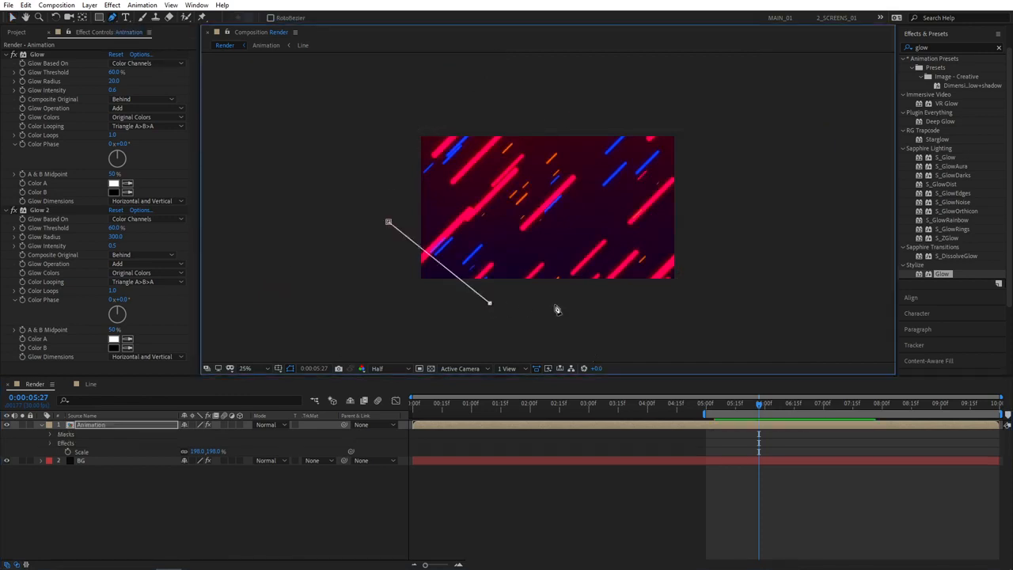
pyautogui.click(705, 308)
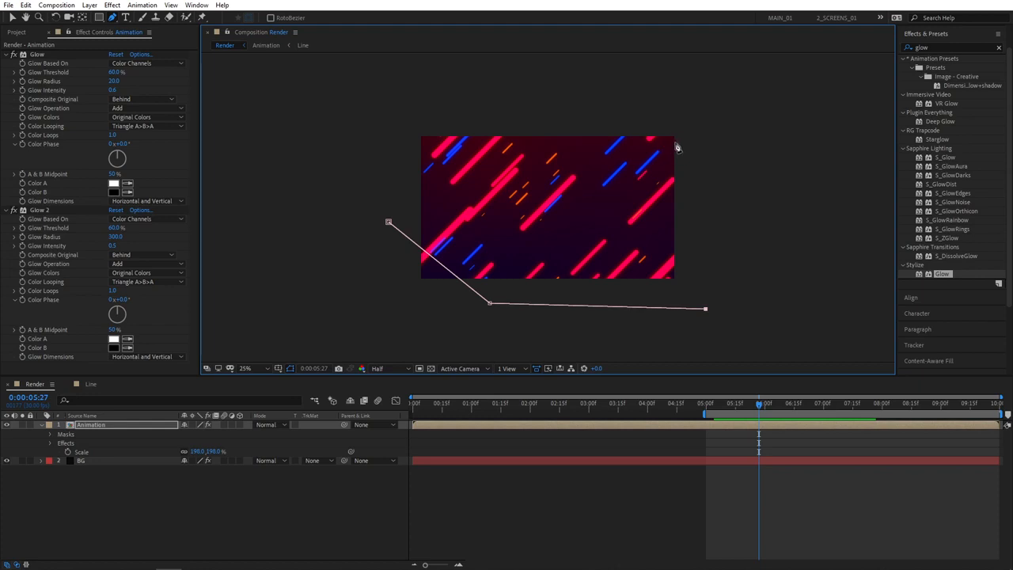
pyautogui.click(709, 186)
pyautogui.click(600, 107)
pyautogui.click(379, 95)
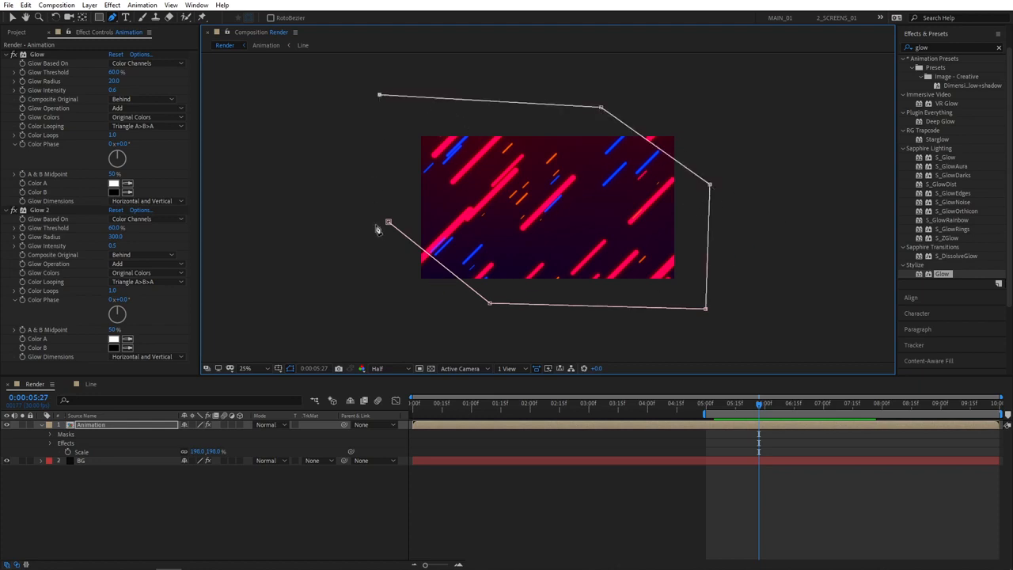
pyautogui.click(387, 223)
pyautogui.click(340, 468)
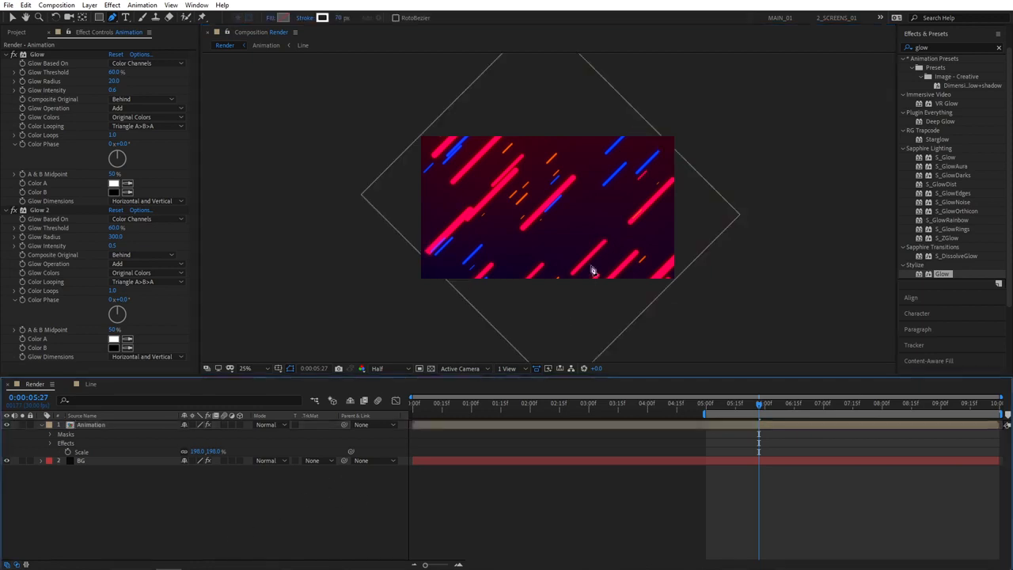
# - Reveal the Mask Feather property of the Animation layer's mask and set it to 200 pixels
pyautogui.click(85, 425)
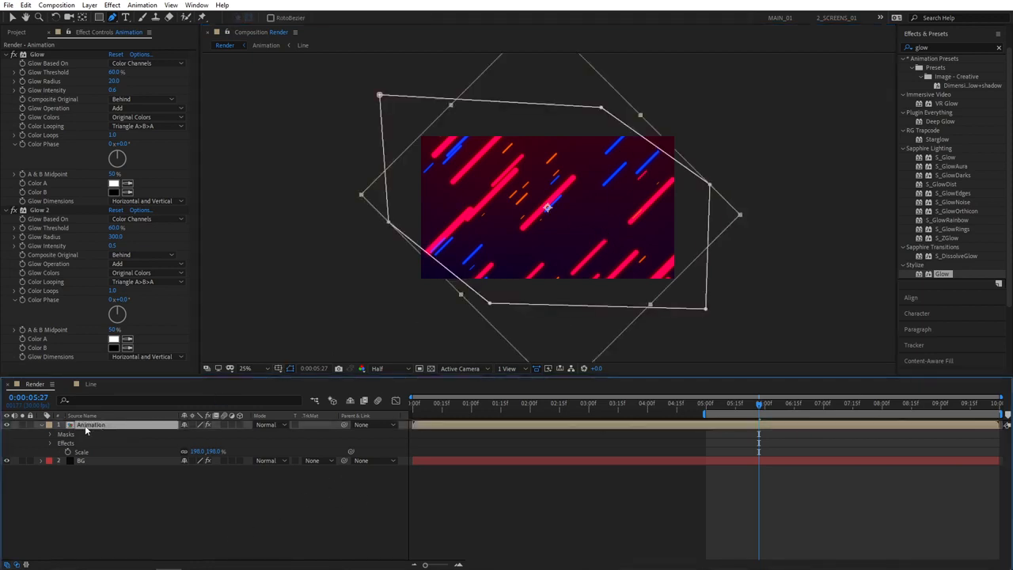
pyautogui.press('f')
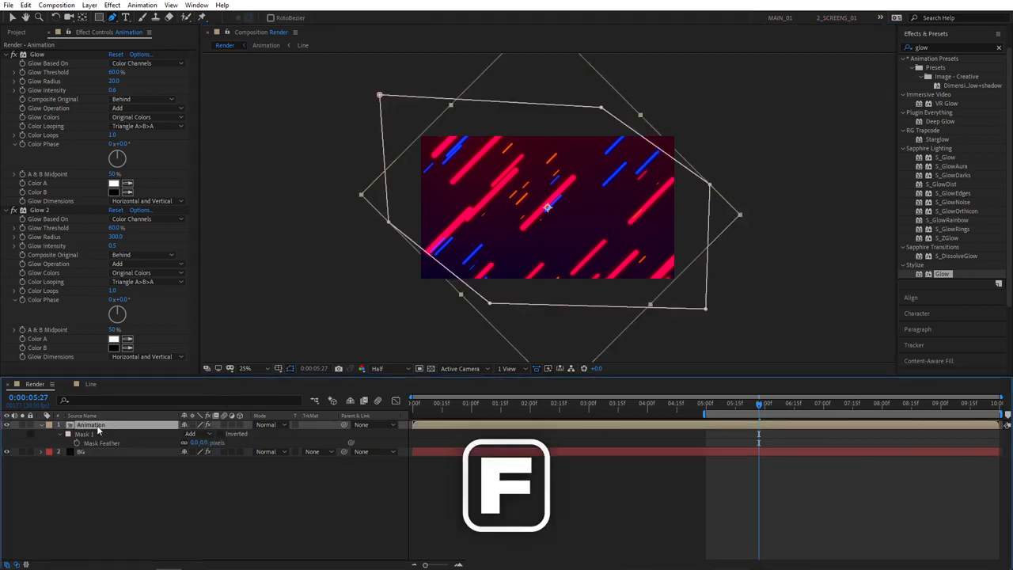
pyautogui.moveTo(196, 443); pyautogui.dragTo(207, 444)
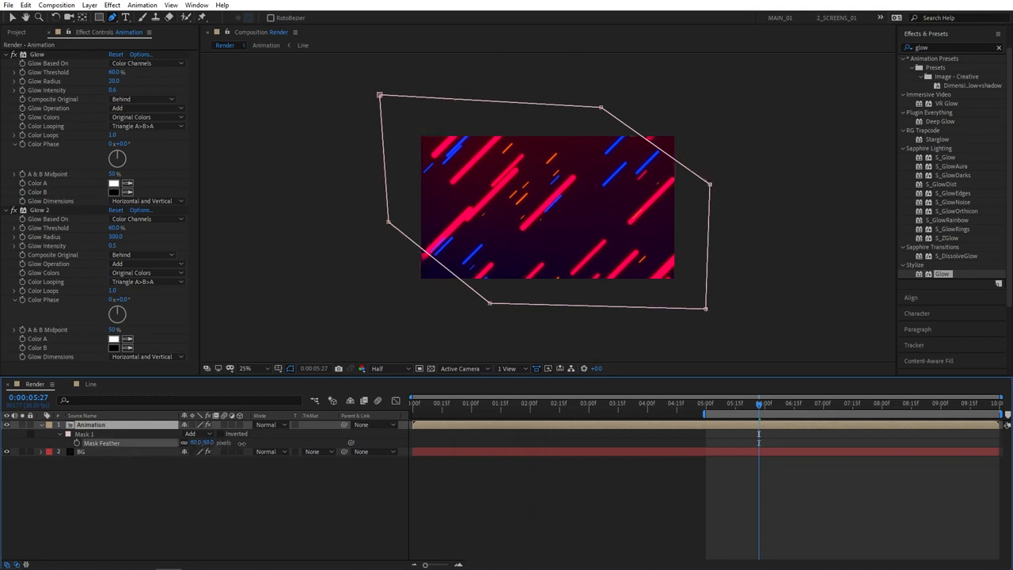
pyautogui.moveTo(292, 443); pyautogui.dragTo(294, 443)
pyautogui.click(212, 444)
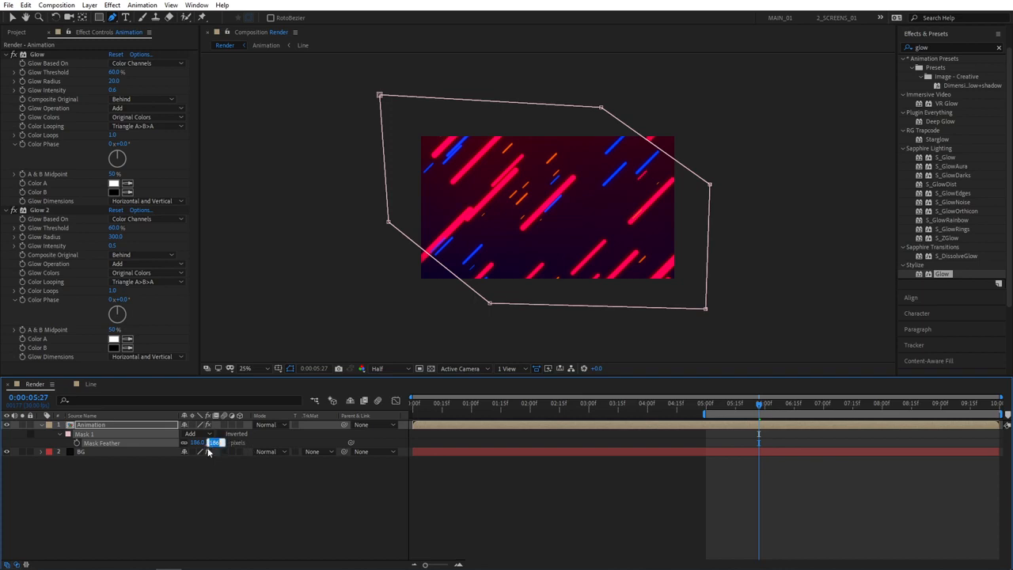
pyautogui.write('200')
pyautogui.press('Return')
# - Check the frame at 0:00:05:15 and reduce the mask's feather to 100 pixels
pyautogui.moveTo(736, 405)
pyautogui.mouseDown()
pyautogui.moveTo(726, 406)
pyautogui.moveTo(736, 406)
pyautogui.mouseUp()
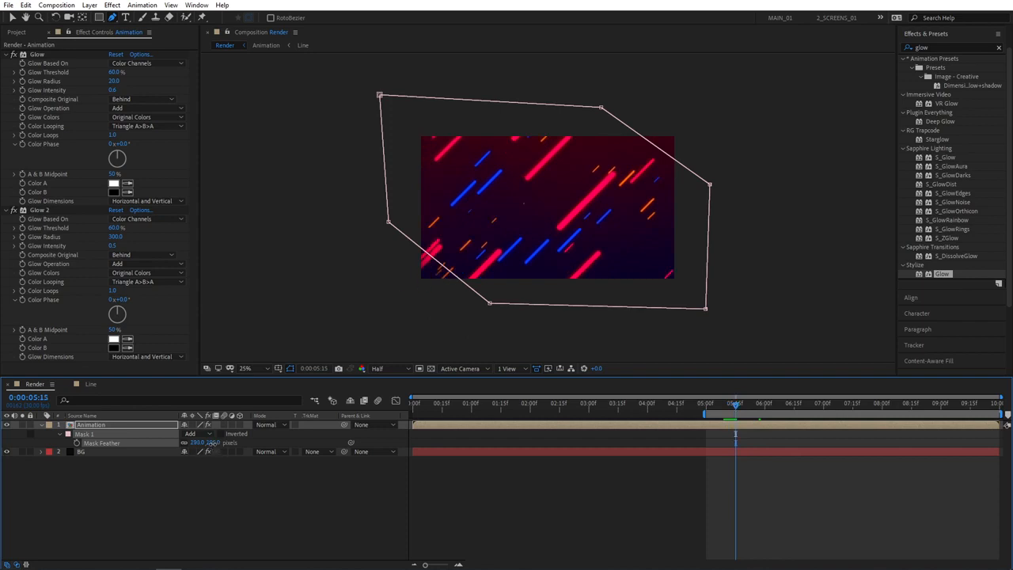
pyautogui.moveTo(190, 444); pyautogui.dragTo(159, 446)
pyautogui.click(206, 444)
pyautogui.write('100')
pyautogui.press('Return')
# - Play back the masked Animation layer from 0:00:05:15 and again from near the start of the work area
pyautogui.press('space')
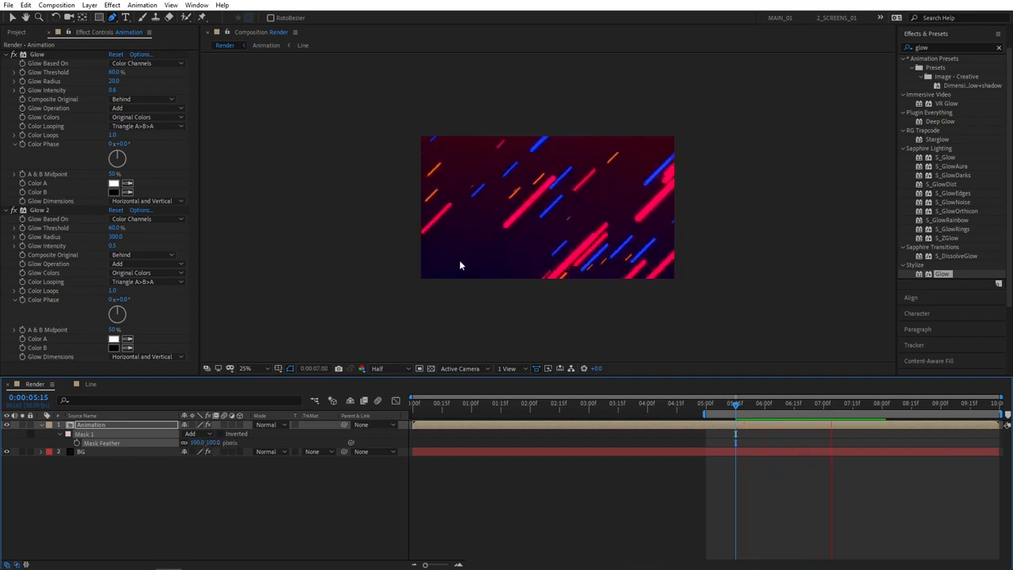
pyautogui.moveTo(736, 405); pyautogui.dragTo(708, 406)
pyautogui.press('space')
pyautogui.press('space')
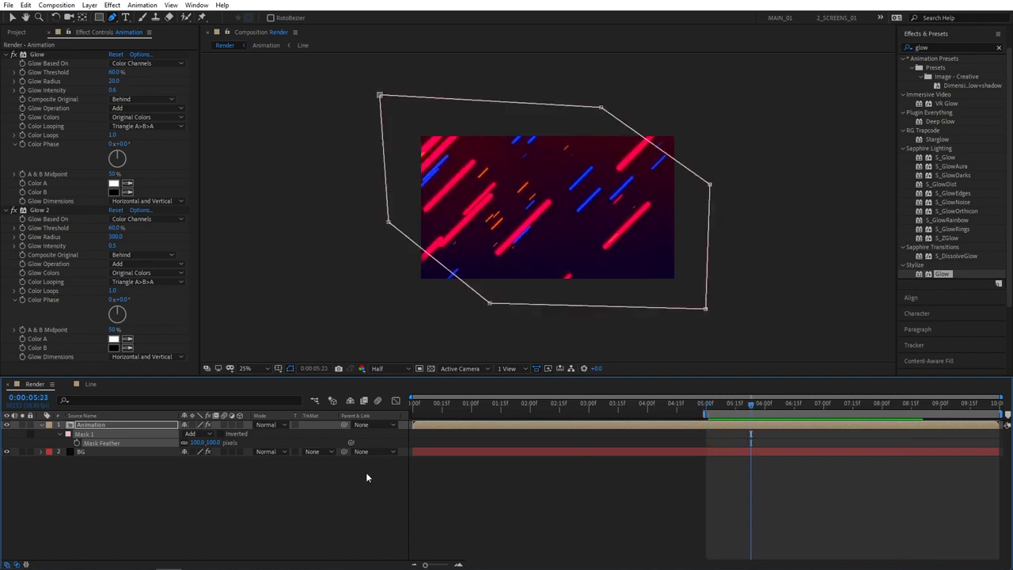
# - Add an adjustment layer above the Animation layer and rename it Effects
pyautogui.click(180, 508)
pyautogui.rightClick(151, 499)
pyautogui.moveTo(212, 388)
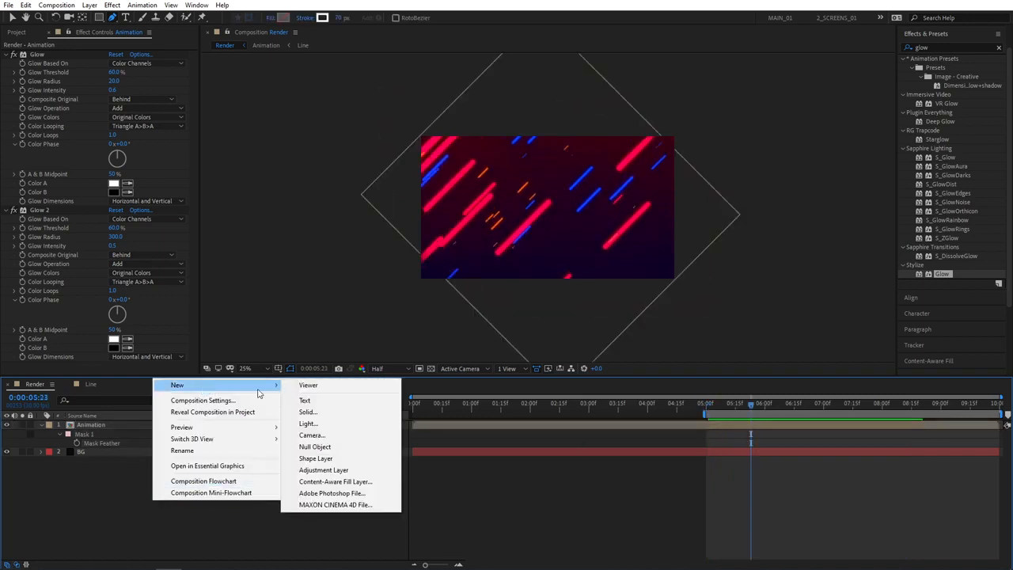
pyautogui.click(316, 468)
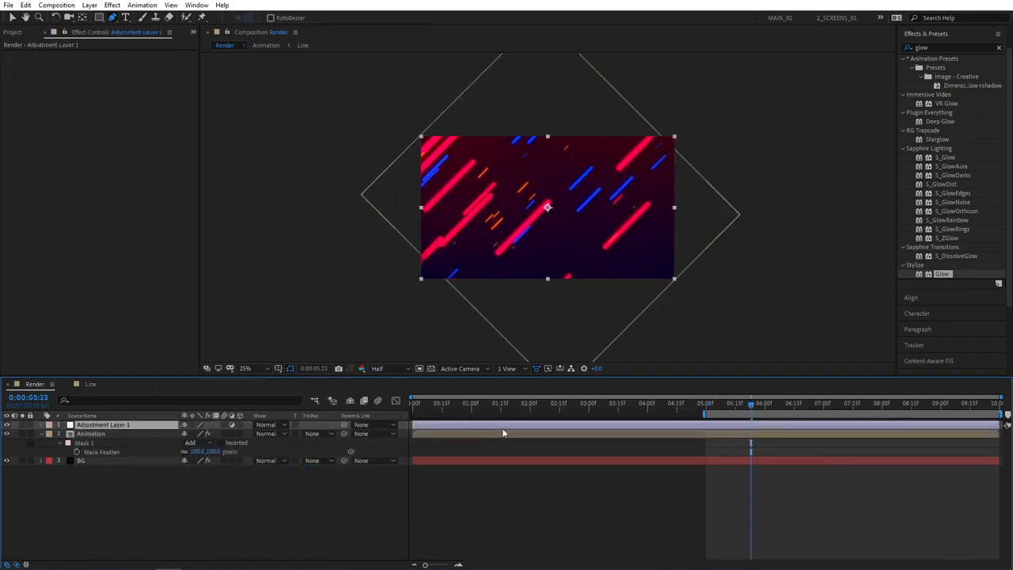
pyautogui.press('Return')
pyautogui.write('Effec')
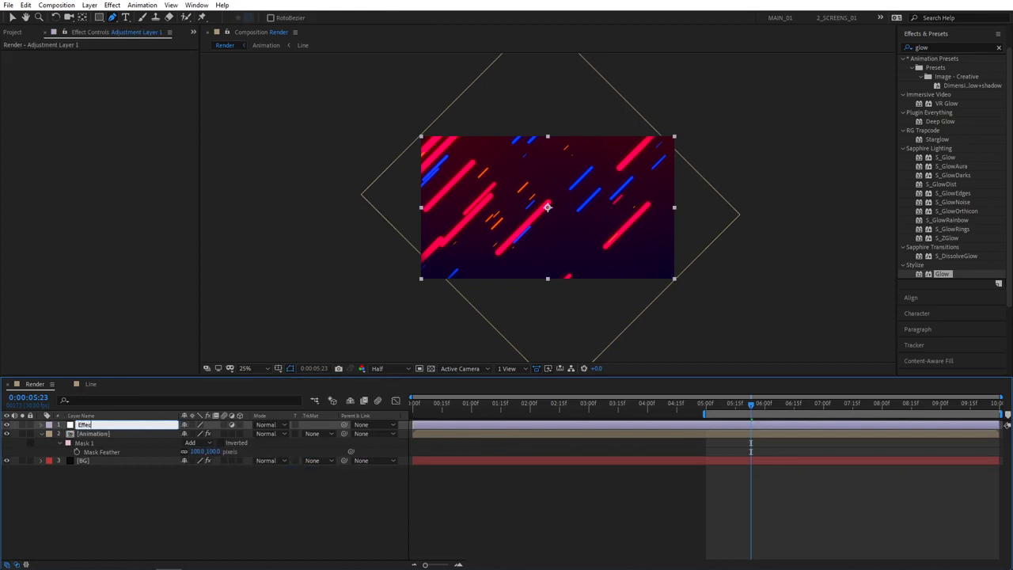
pyautogui.write('ts')
pyautogui.press('Return')
pyautogui.scroll(4, 561, 321)
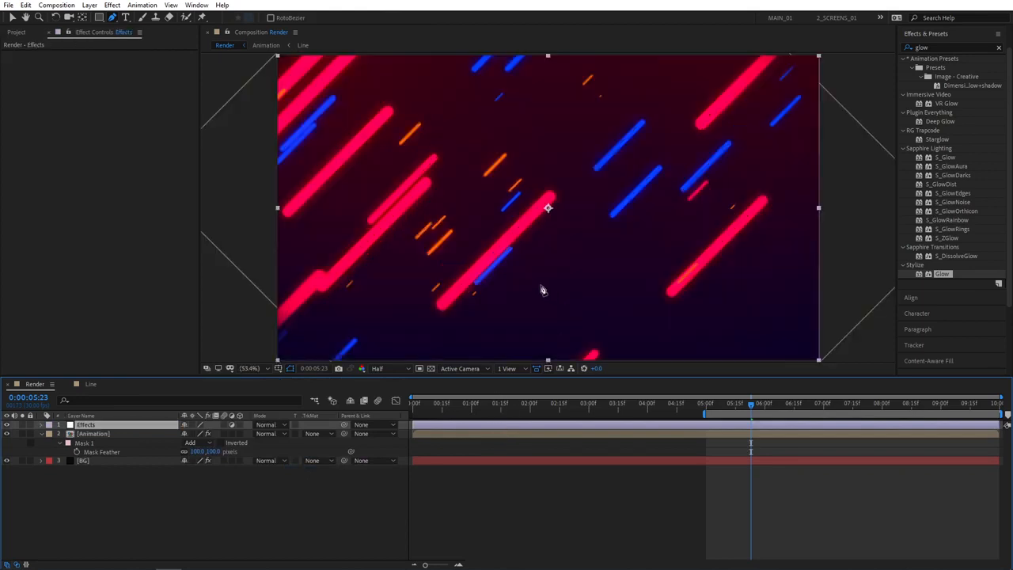
# - Find the Noise effect under Noise & Grain and apply it to the Effects adjustment layer
pyautogui.click(325, 543)
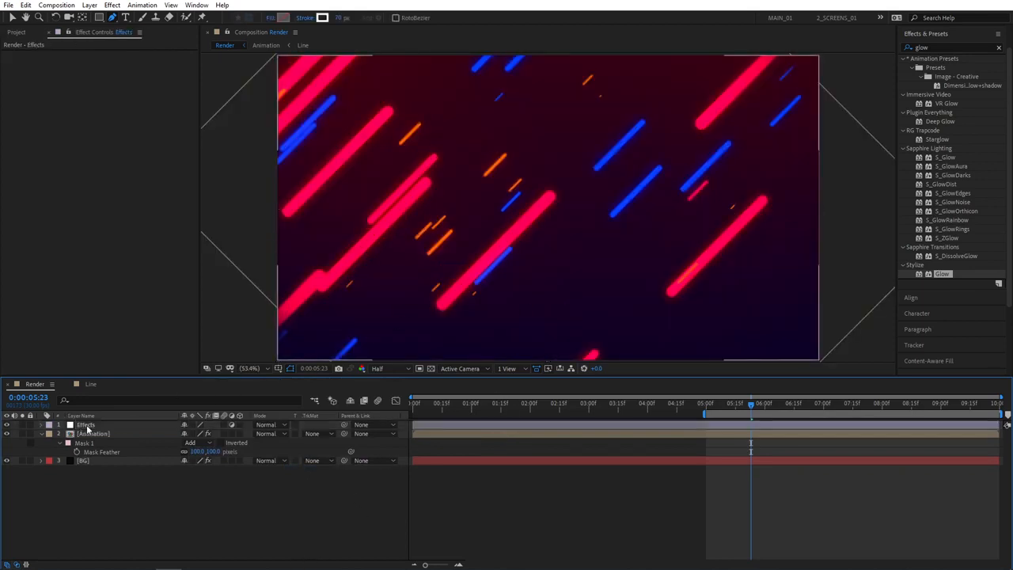
pyautogui.click(940, 45)
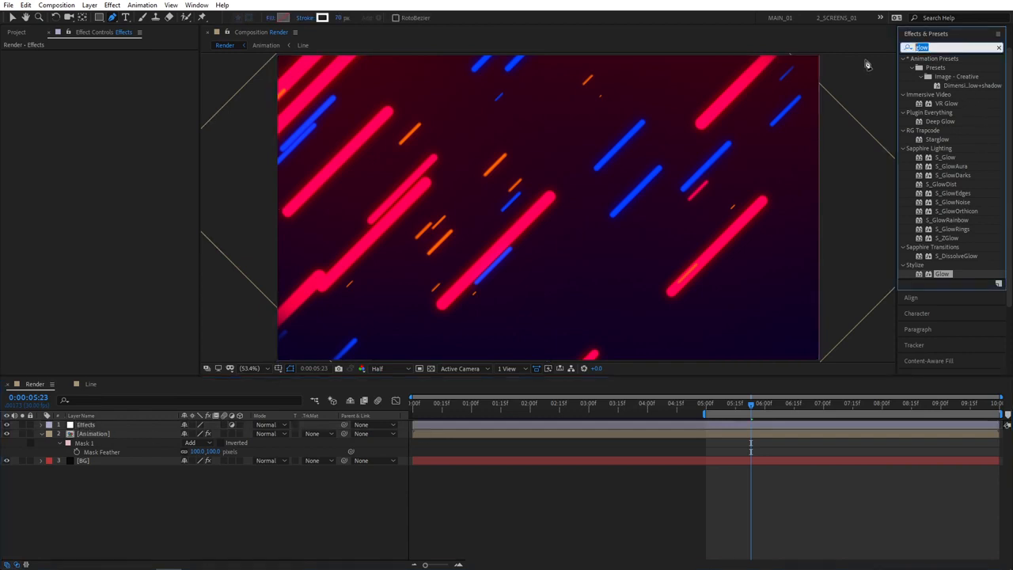
pyautogui.write('noise')
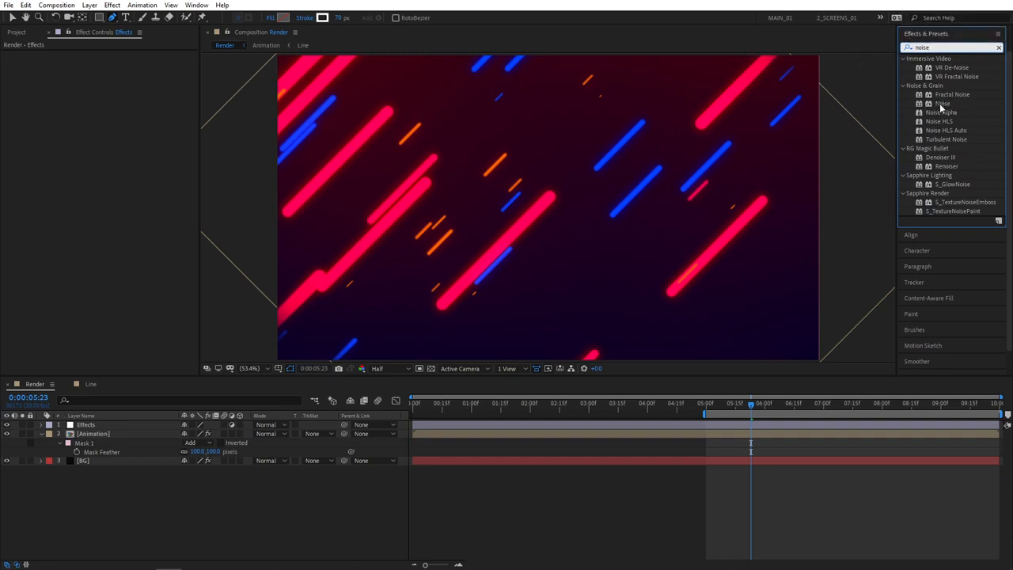
pyautogui.moveTo(942, 103); pyautogui.dragTo(94, 428)
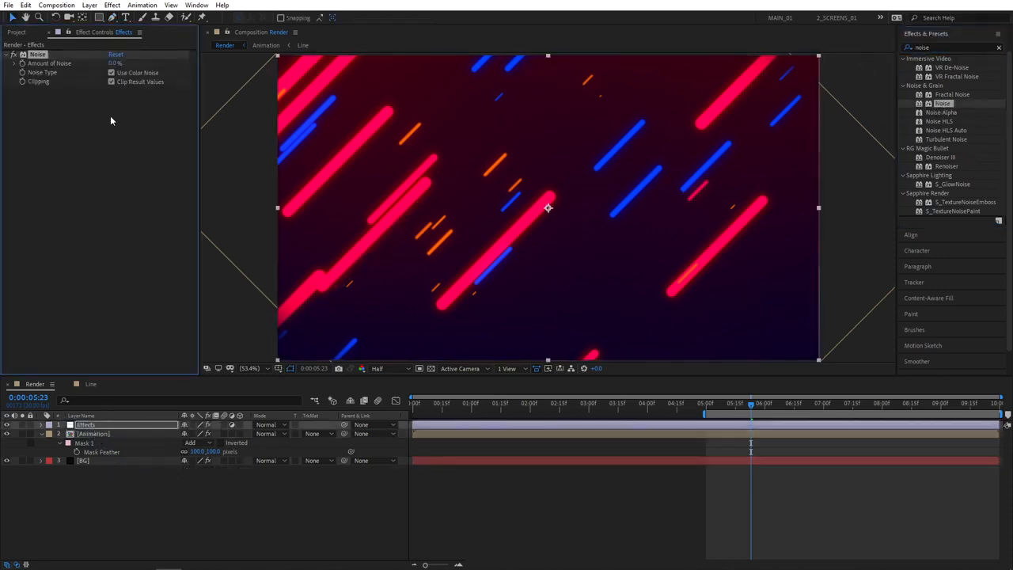
# - Set the Noise effect's Amount of Noise to 4% and turn off Use Color Noise
pyautogui.click(115, 64)
pyautogui.write('4')
pyautogui.press('Return')
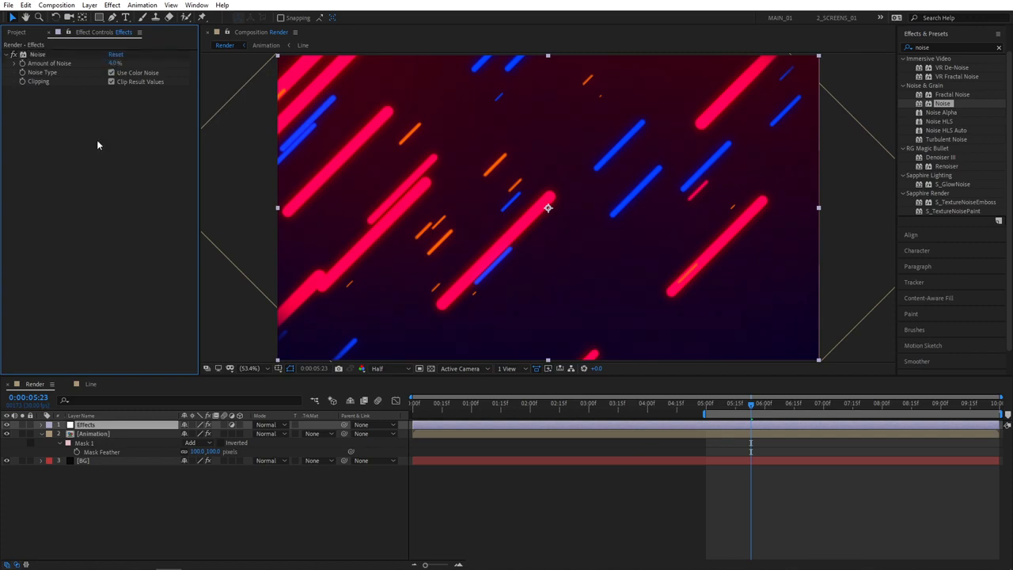
pyautogui.click(112, 73)
# - Play back and scrub through the work area to review the finished animation with glow, mask and noise
pyautogui.press('space')
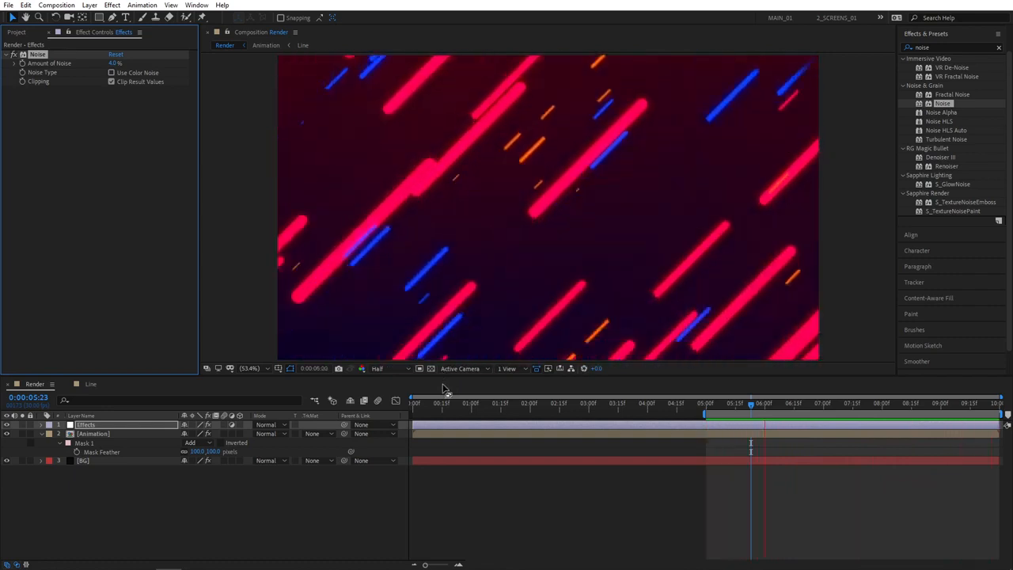
pyautogui.press('space')
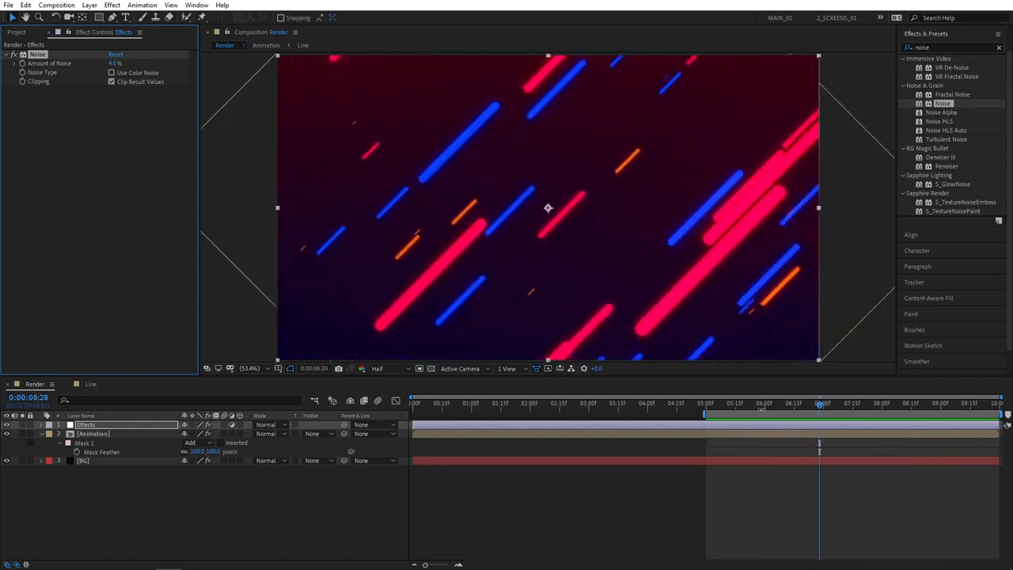
pyautogui.click(744, 402)
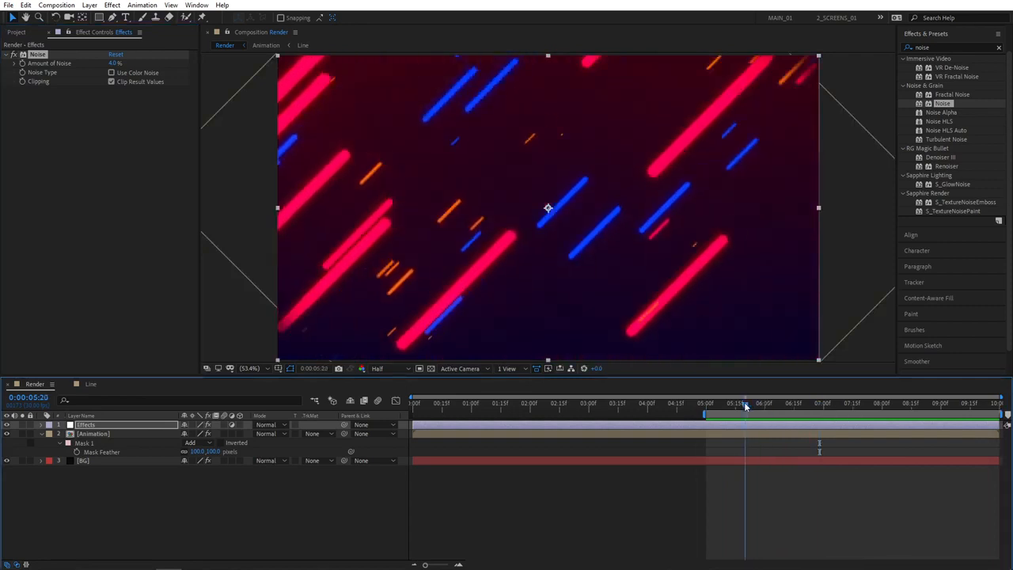
pyautogui.moveTo(745, 405); pyautogui.dragTo(958, 407)
pyautogui.press('space')
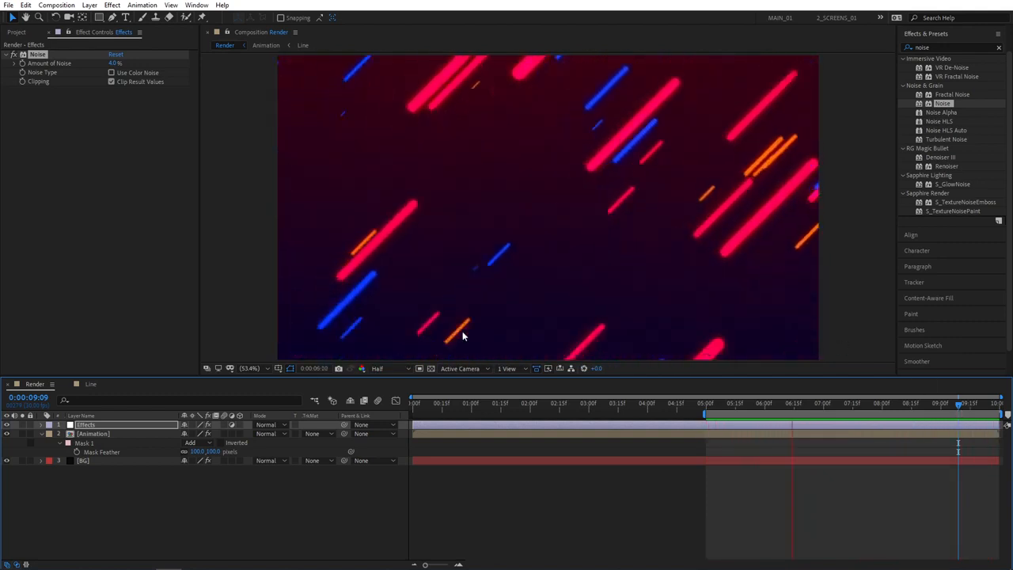
pyautogui.moveTo(744, 402); pyautogui.dragTo(775, 409)
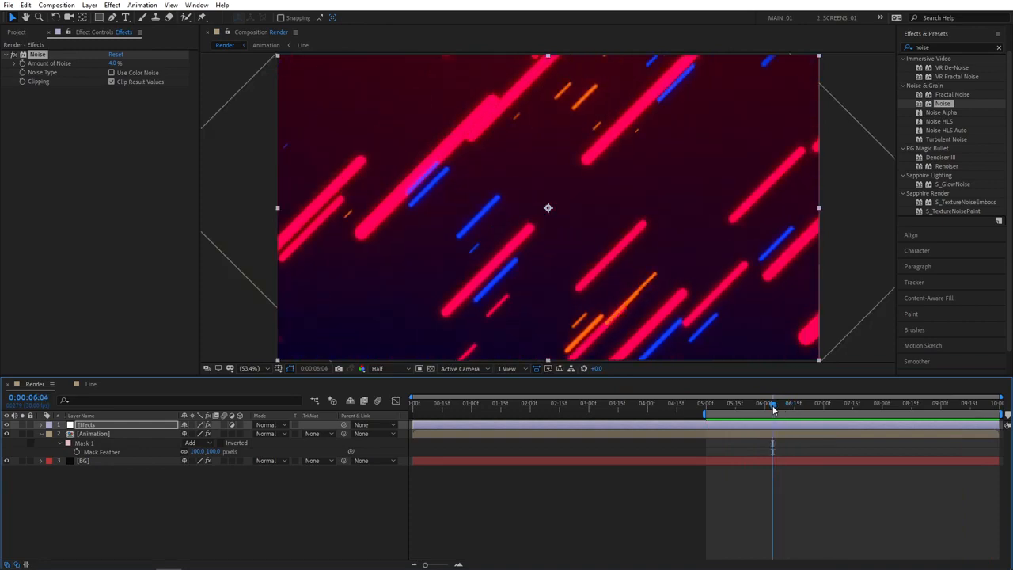